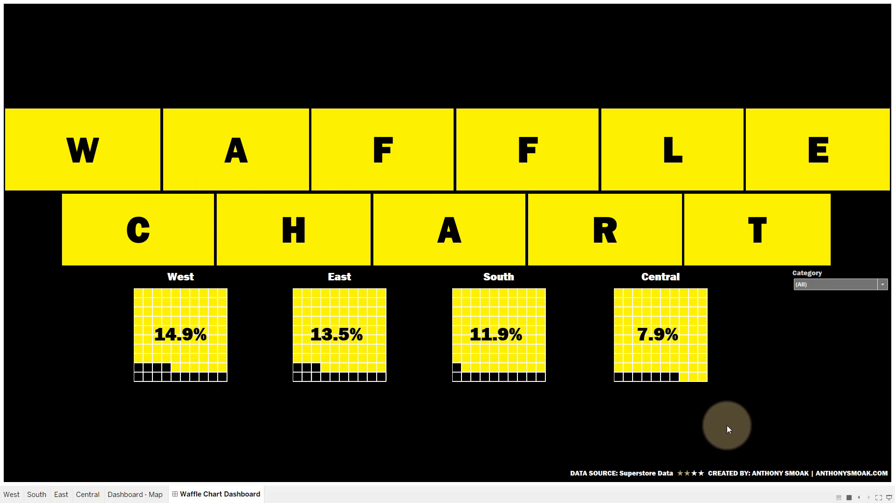
Step: Filter the dashboard's waffle charts by the Furniture category, followed by the Office Supplies category
left_click(884, 290)
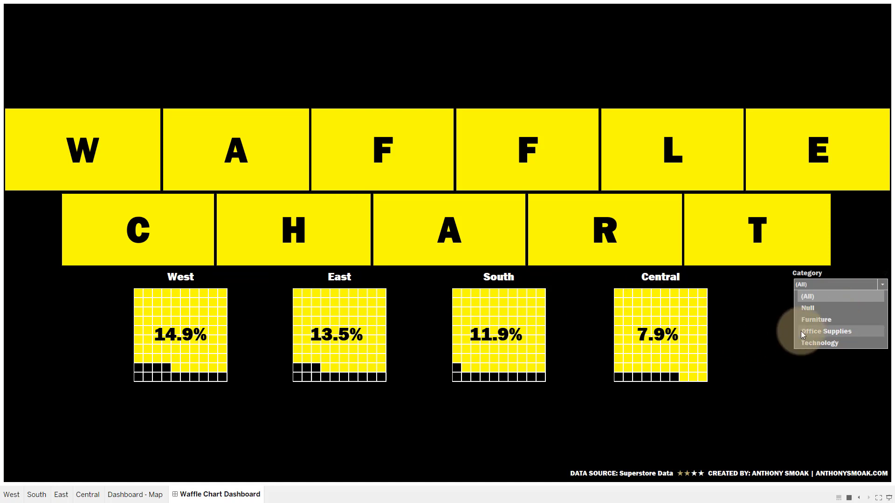
left_click(812, 322)
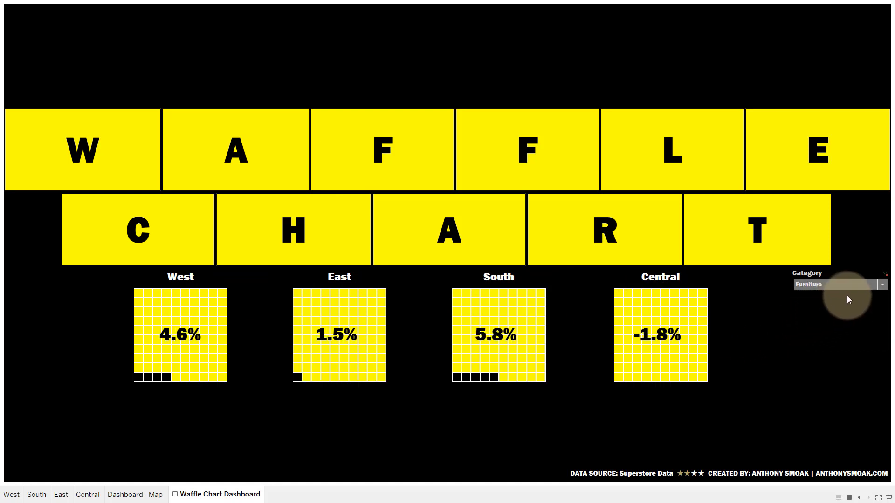
left_click(882, 285)
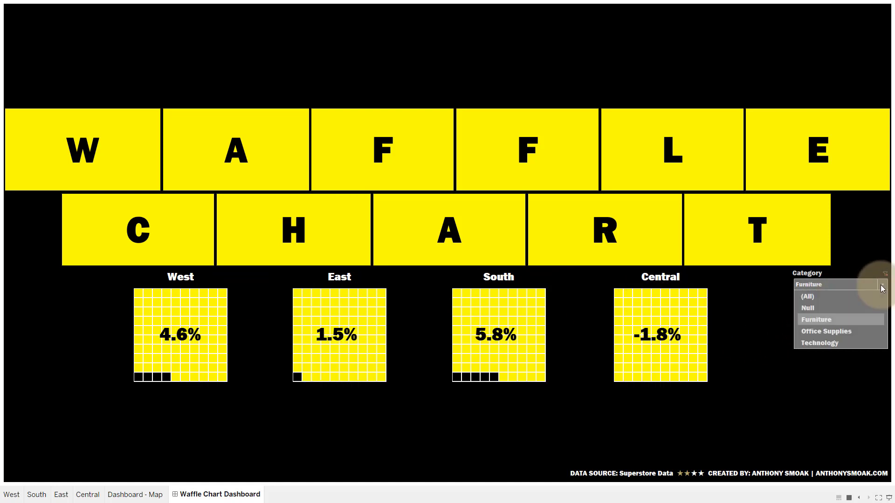
left_click(827, 331)
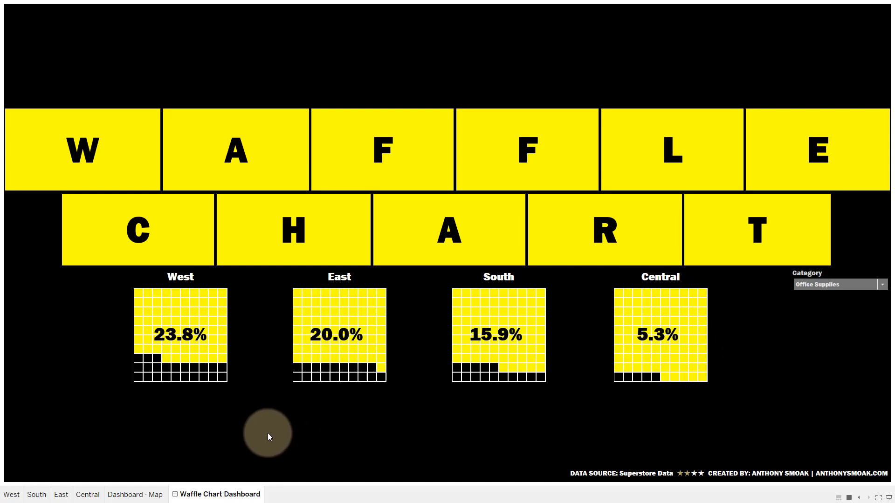
Step: Leave presentation mode and switch to the Waffle Chart Template workbook in Excel, selecting the Row header in cell A1
key("Escape")
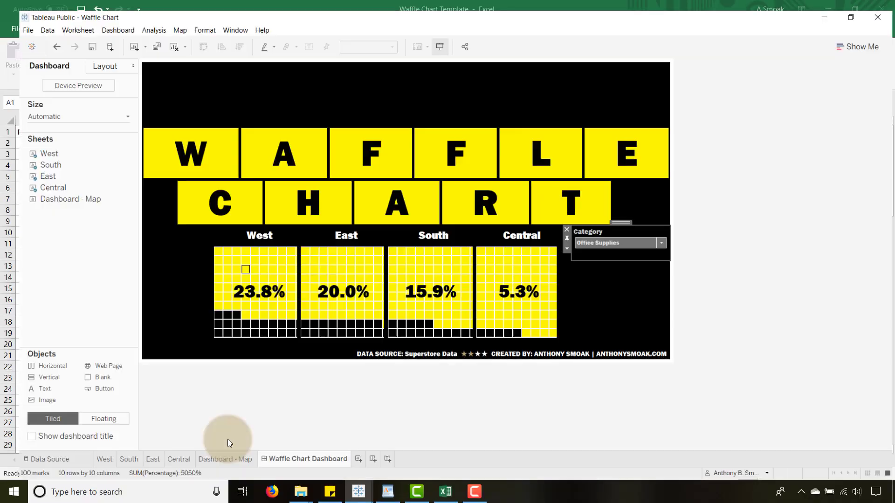
left_click(445, 493)
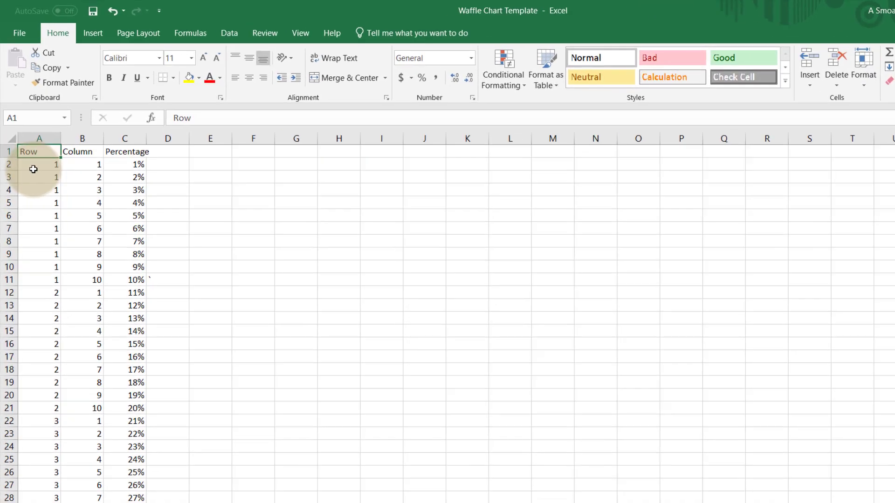
left_click(25, 142)
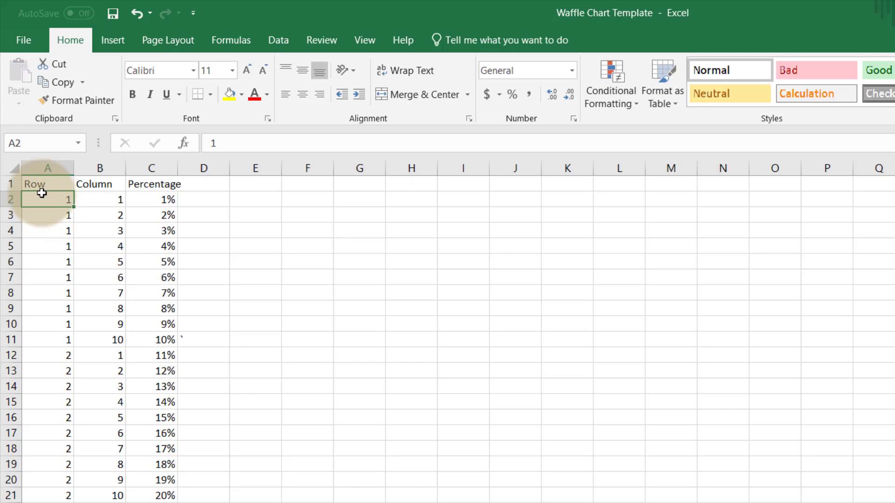
left_click(37, 183)
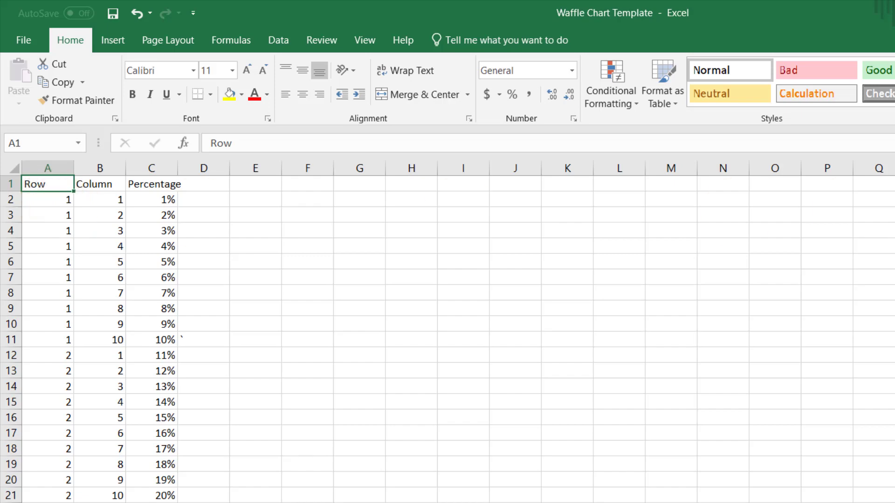
Step: Examine how the Row, Column and Percentage values are laid out from row 2 down to row 101 of the template
scroll(448, 336, "down", 20)
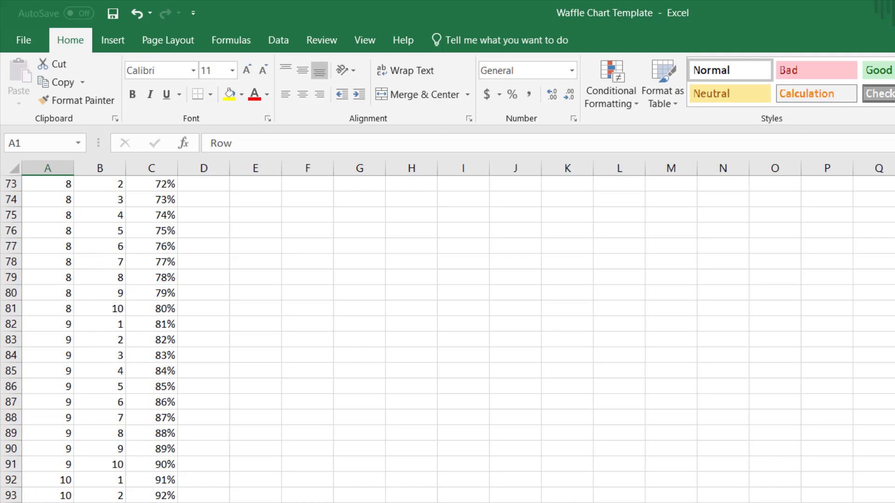
scroll(447, 335, "up", 20)
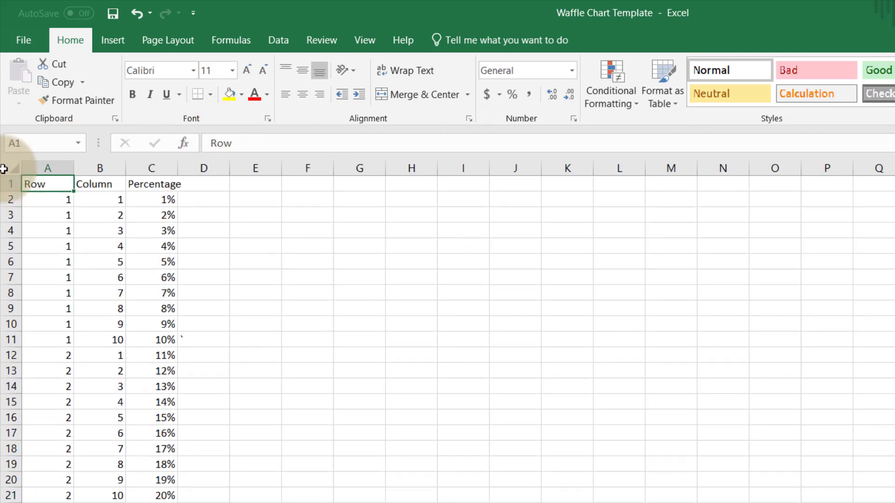
left_click_drag(45, 201, 40, 337)
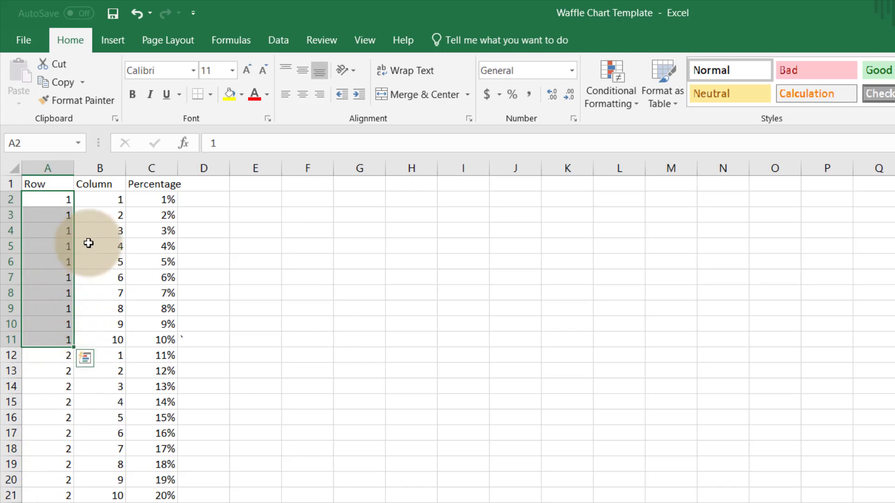
left_click(94, 210)
left_click_drag(94, 200, 93, 337)
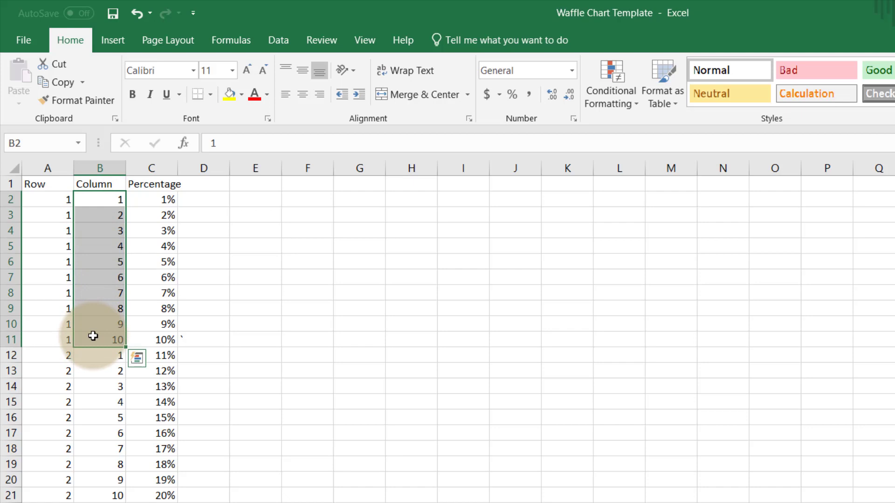
left_click(102, 365)
left_click_drag(102, 364, 101, 495)
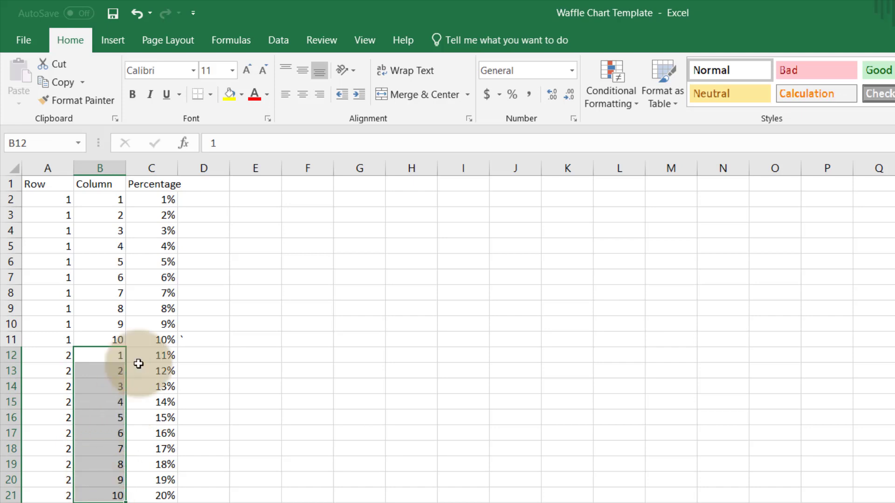
left_click(154, 202)
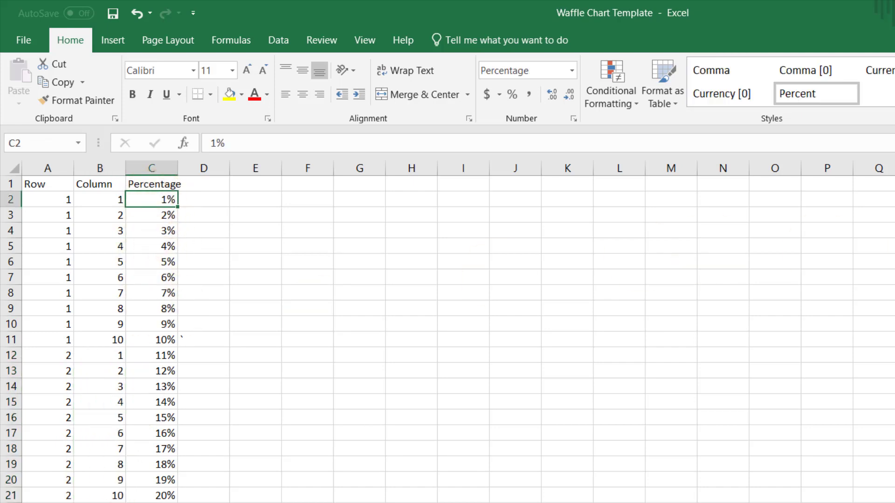
scroll(448, 336, "down", 20)
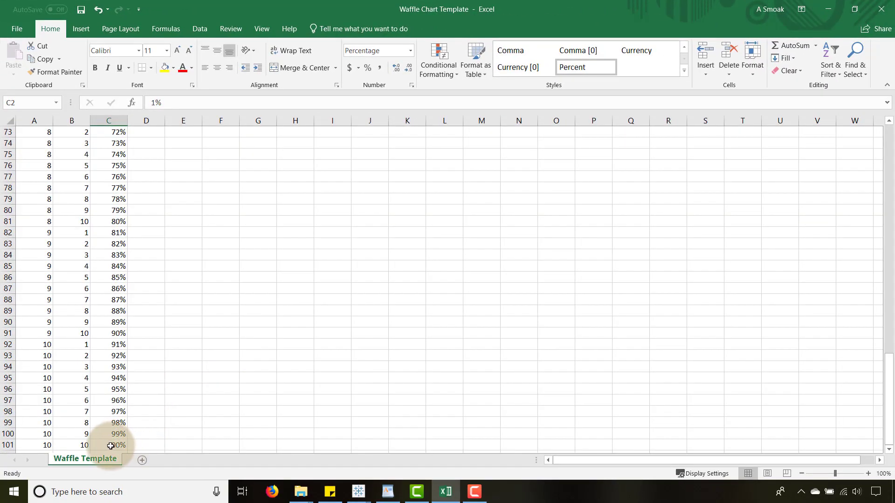
left_click_drag(888, 382, 881, 135)
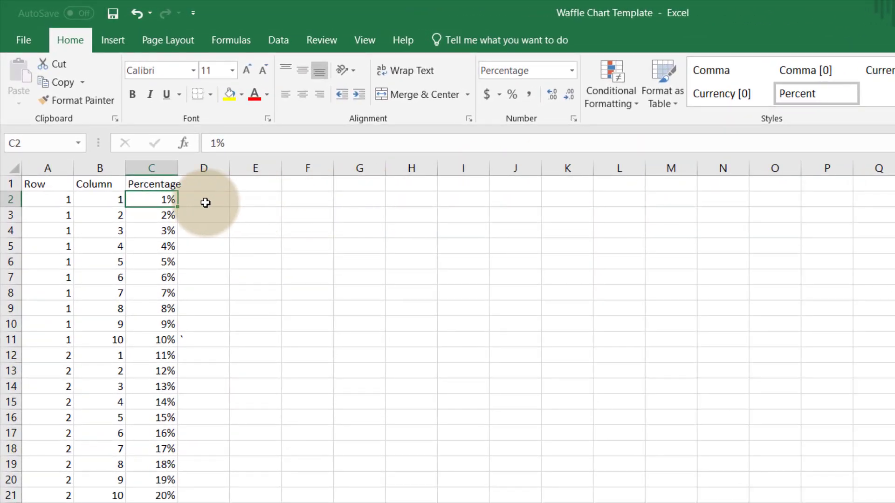
Step: Enter .01 in cell D2 and a formula in D3 that adds .01 to D2
left_click(206, 203)
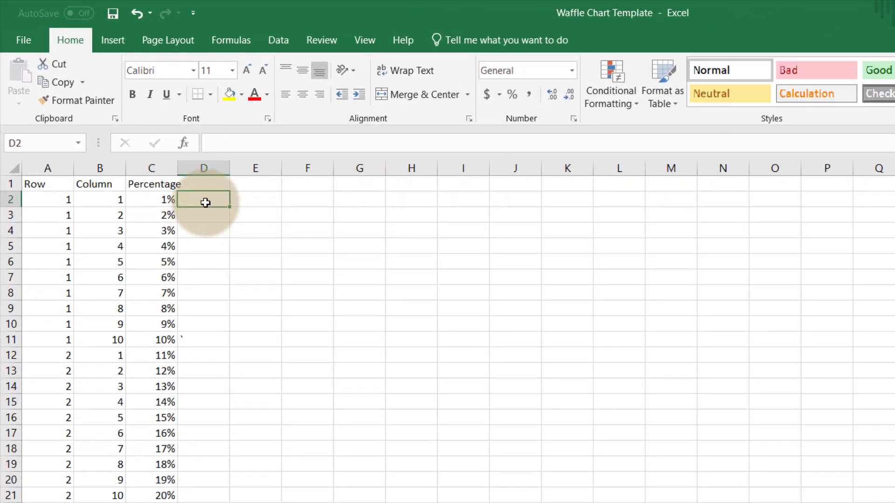
type(".01")
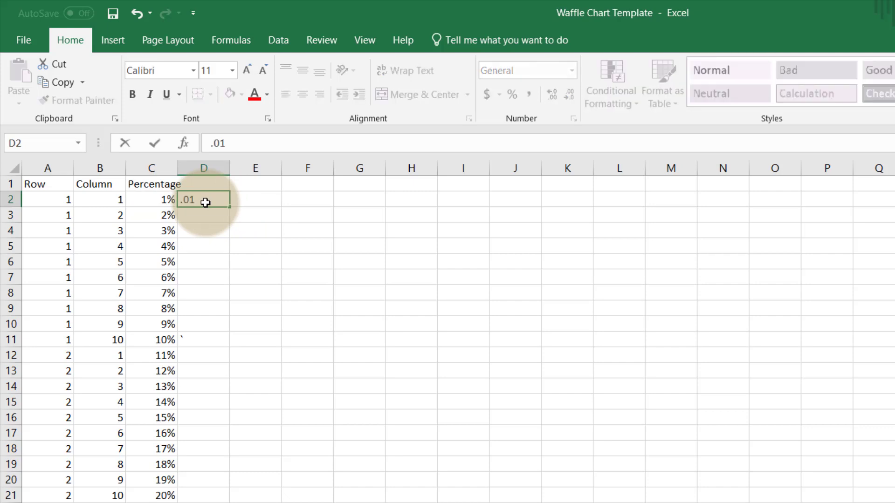
left_click(199, 216)
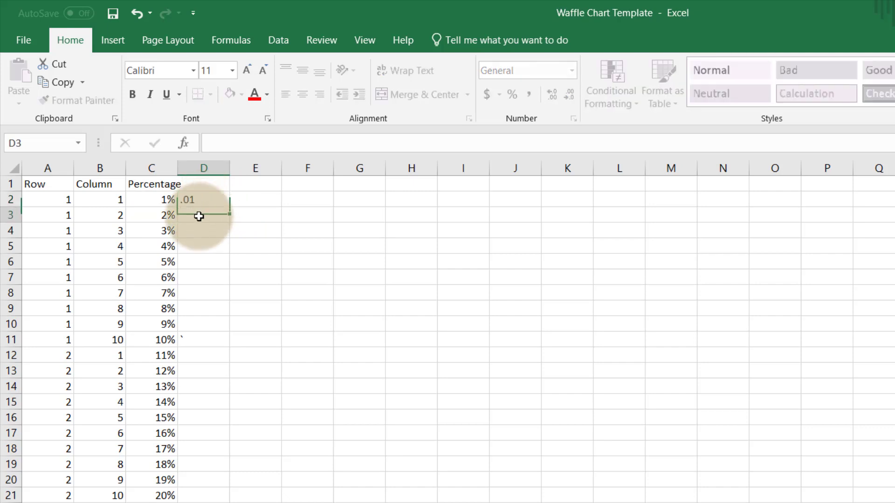
type("=")
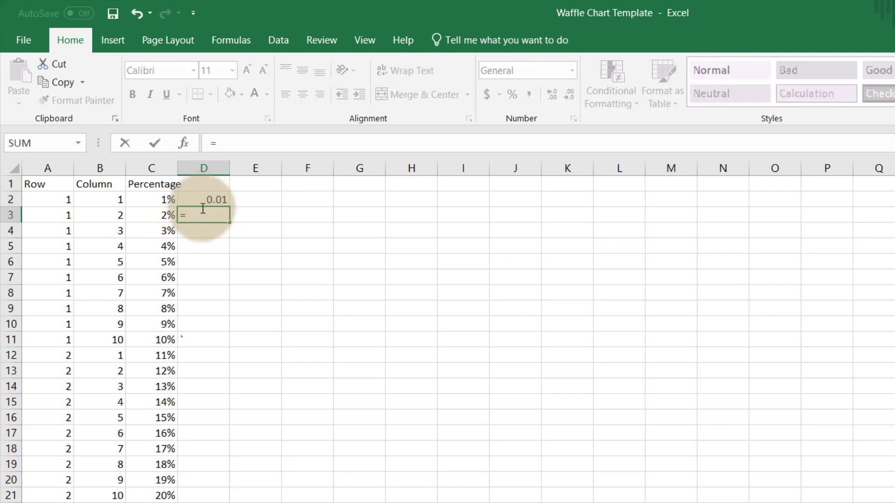
left_click(204, 198)
type("+.01")
key("Return")
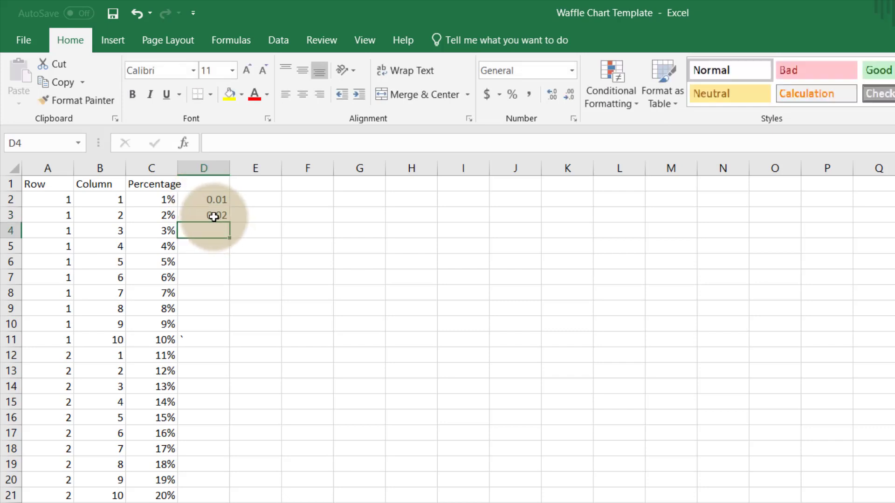
Step: Fill the incrementing formula from D3 down column D to row 101
left_click(200, 216)
left_click_drag(229, 222, 225, 502)
left_click(219, 328)
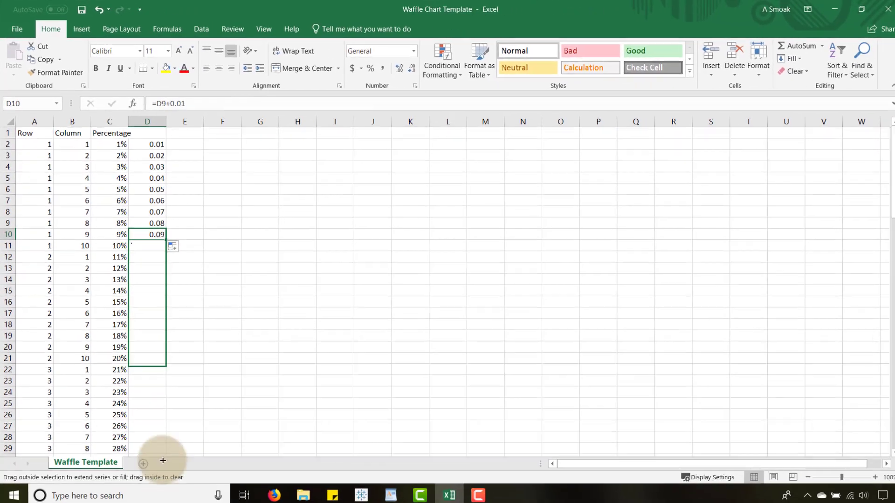
left_click_drag(163, 461, 161, 434)
Step: Copy the formulas in D10:D101 and paste them back over themselves as values
key("ctrl+c")
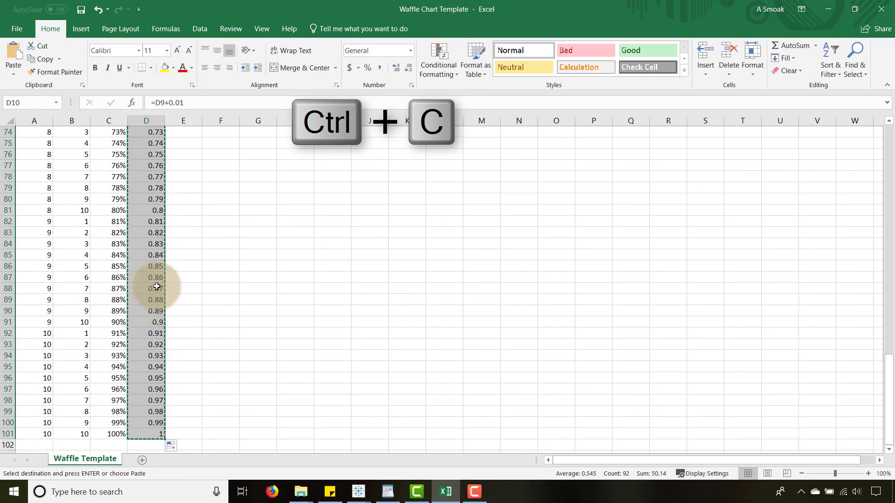
right_click(155, 254)
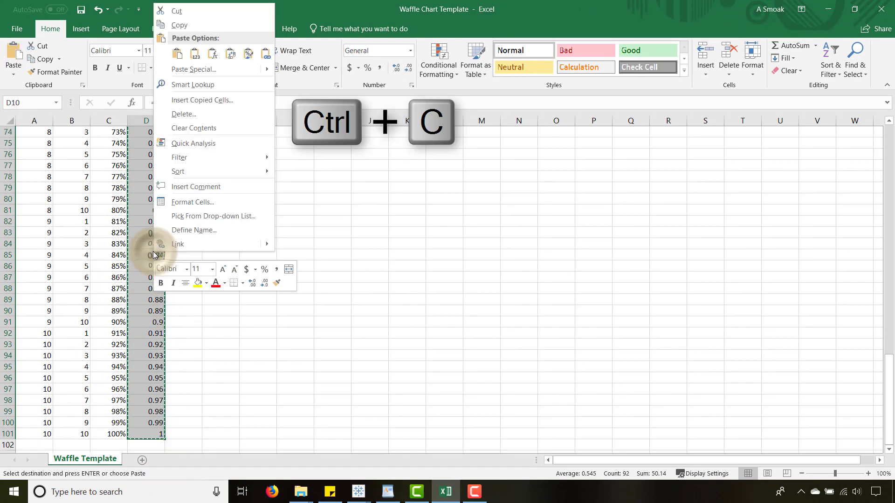
left_click(191, 71)
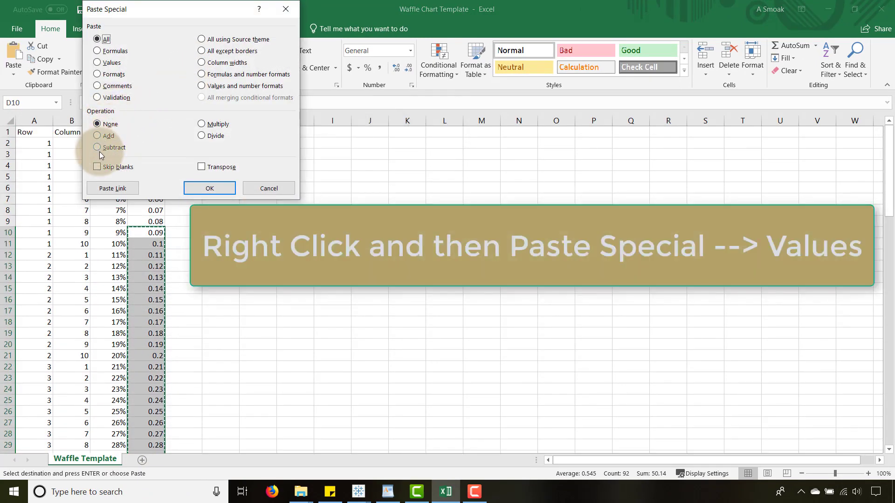
left_click(105, 63)
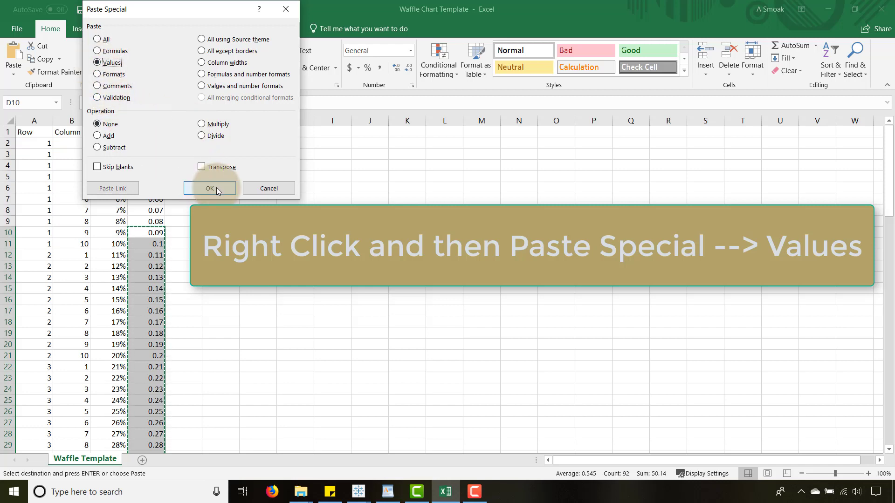
left_click(210, 188)
Step: Paste the cells D2:D9 back in place using the Values option of Paste Special
left_click_drag(149, 143, 154, 229)
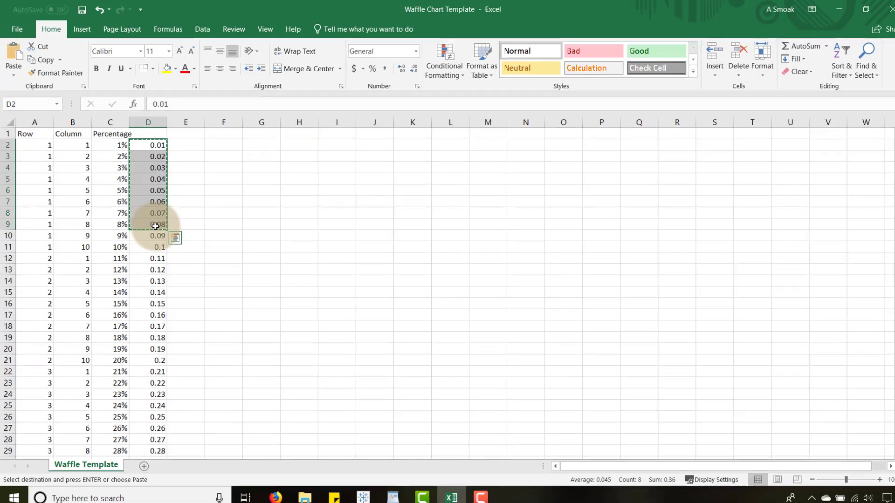
right_click(157, 216)
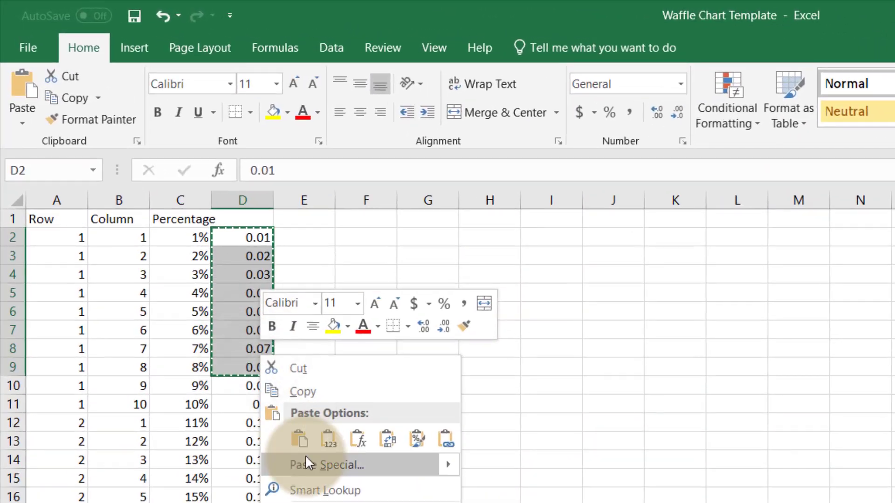
left_click(396, 466)
left_click(239, 393)
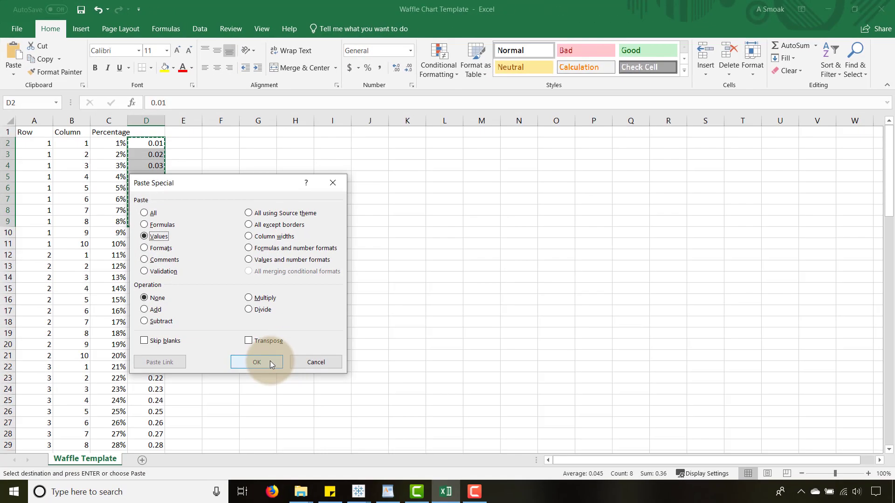
left_click(270, 361)
left_click(252, 176)
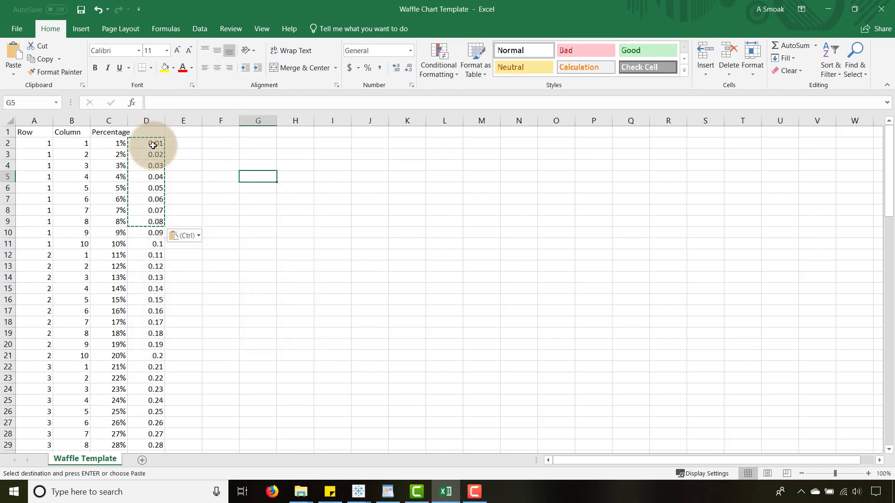
Step: Delete the whole helper column D from the Waffle Template sheet
left_click(154, 133)
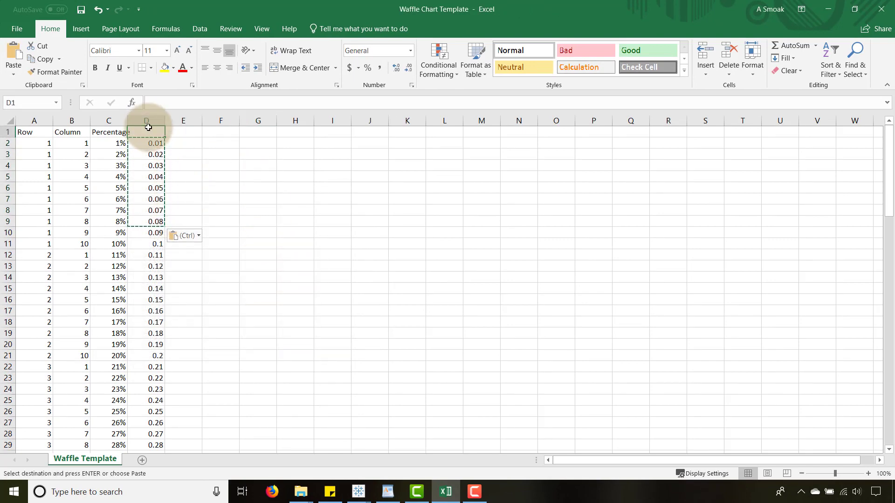
left_click(146, 120)
right_click(147, 123)
left_click(164, 221)
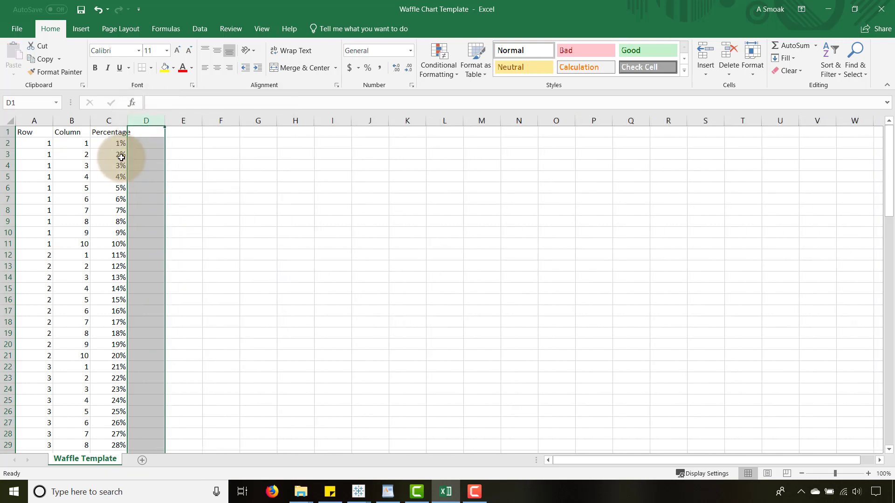
Step: Autofit the width of the Percentage column so its header fits
left_click(142, 132)
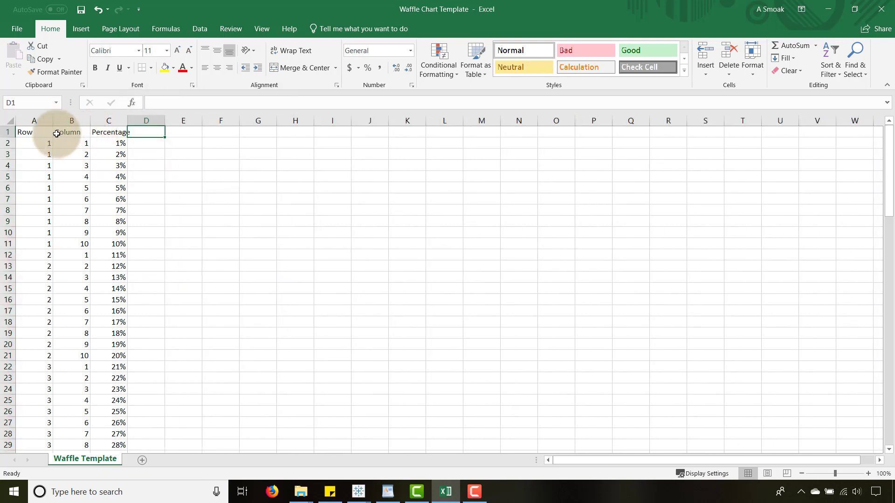
double_click(128, 121)
left_click(143, 143)
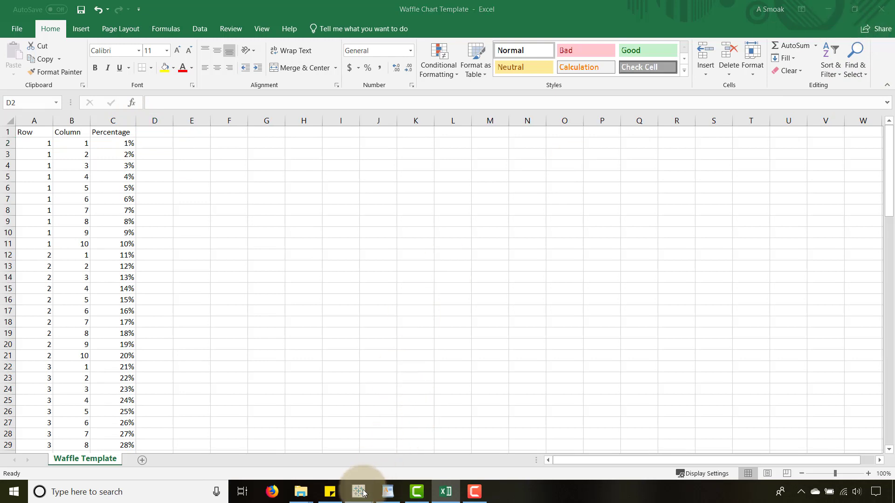
Step: Switch to the Book4 workbook in Tableau Public, showing the empty Waffle Chart 1 worksheet
mouse_move(364, 490)
left_click(395, 441)
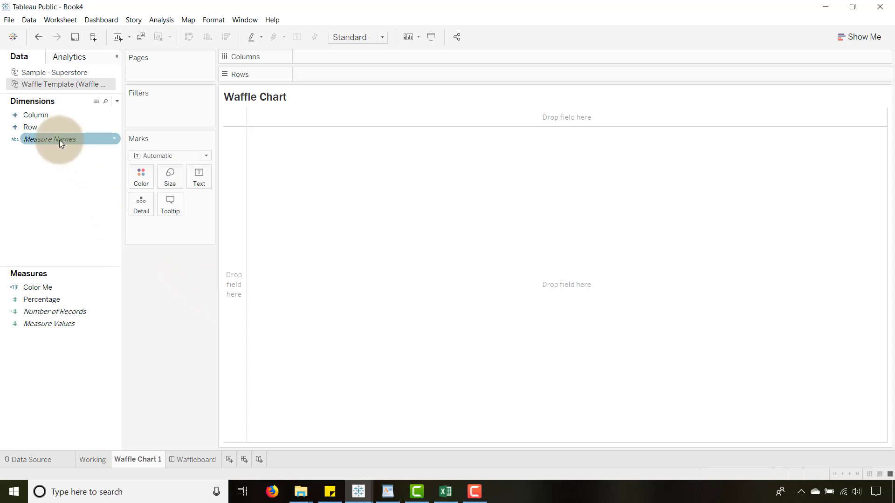
left_click(53, 287)
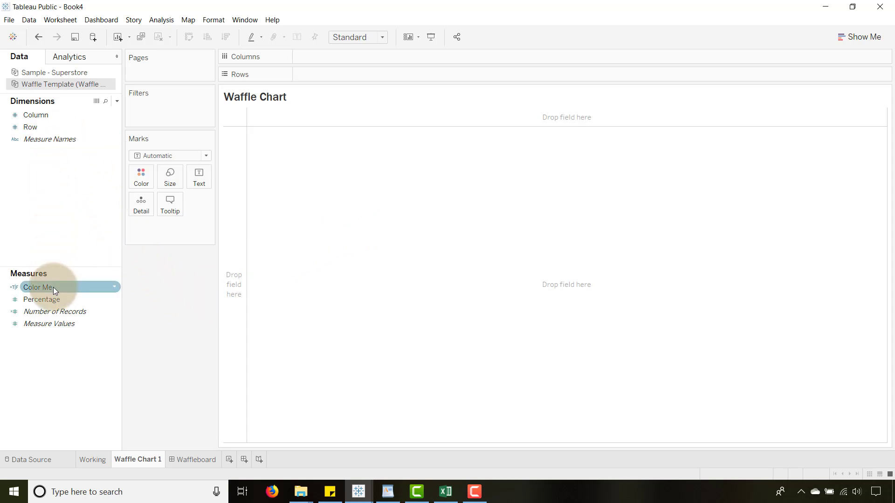
left_click_drag(68, 285, 76, 313)
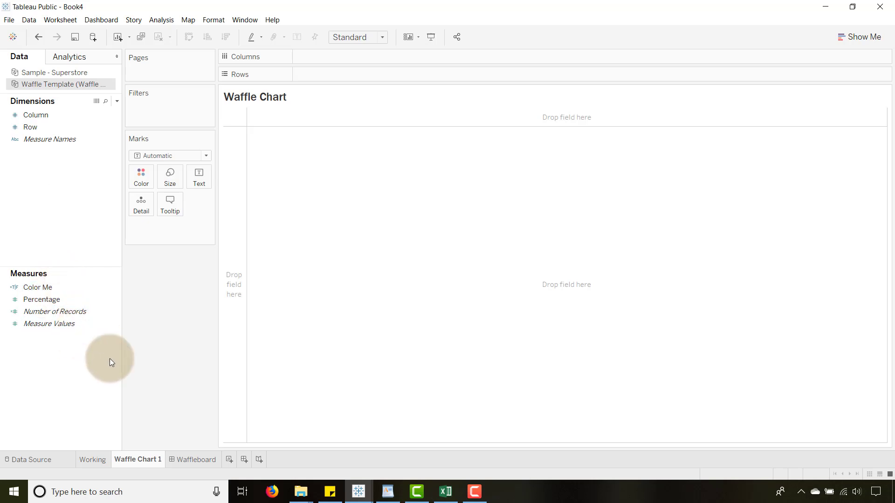
left_click(54, 288)
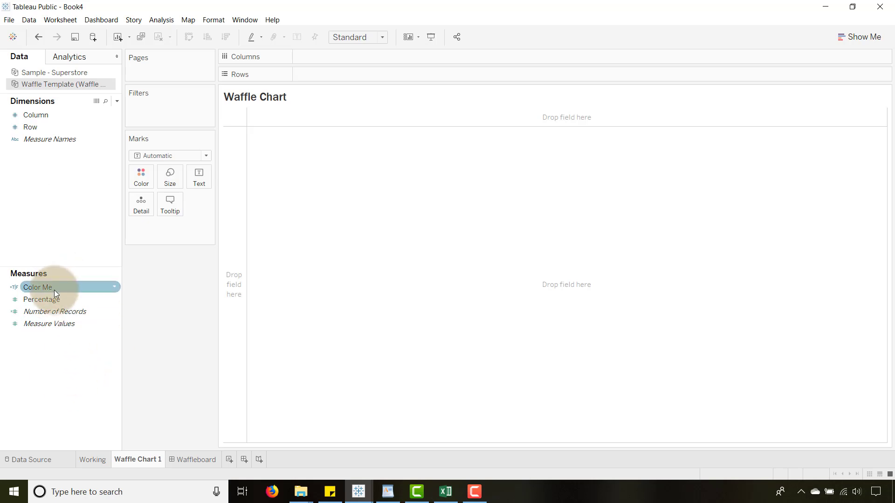
left_click(53, 135)
left_click(46, 125)
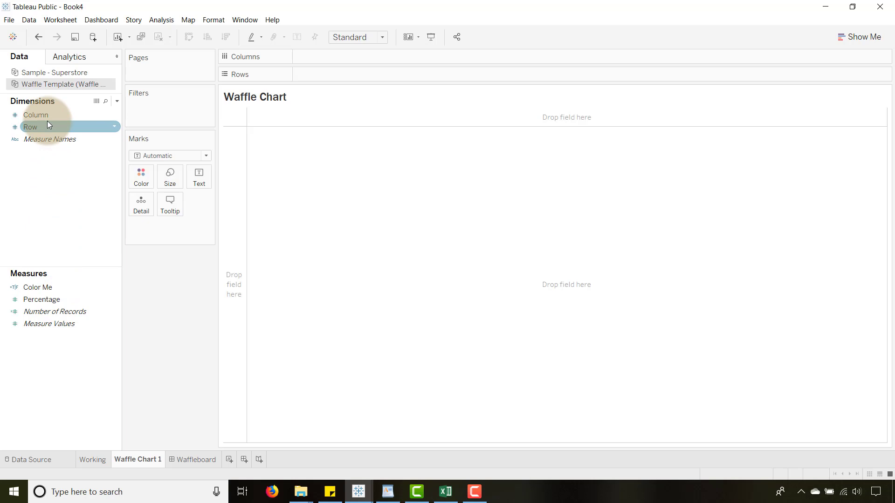
left_click(65, 299)
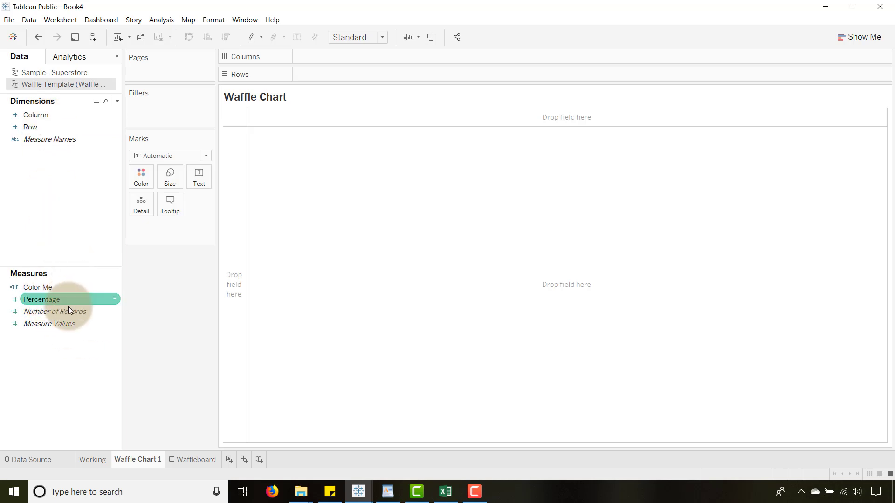
Step: Convert the Percentage field to a dimension, and return it to the measures
left_click_drag(53, 298, 47, 165)
left_click_drag(49, 127, 46, 340)
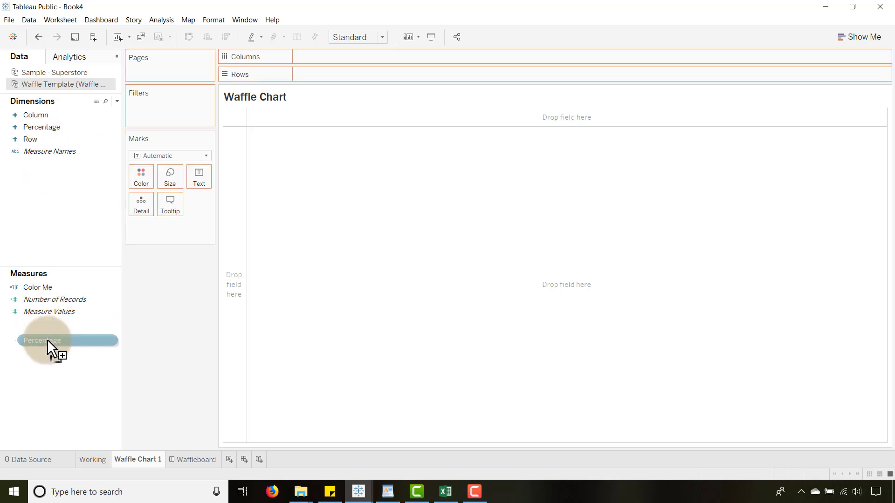
left_click(47, 184)
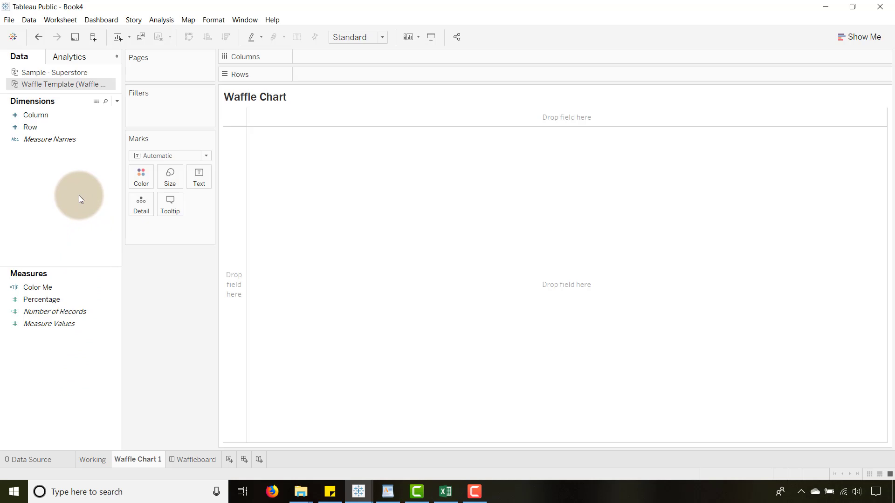
Step: Lay out the waffle grid with the Row field on Rows and the Column field on Columns
left_click(43, 126)
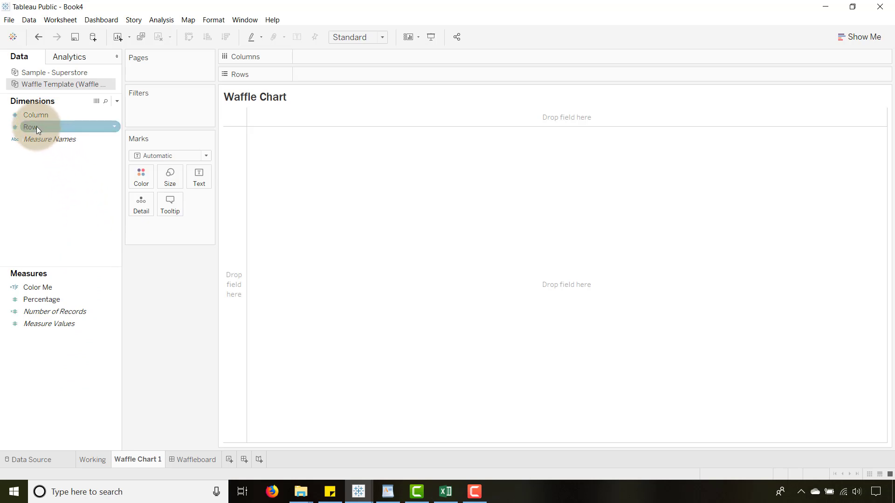
left_click_drag(32, 129, 324, 78)
left_click_drag(33, 115, 338, 59)
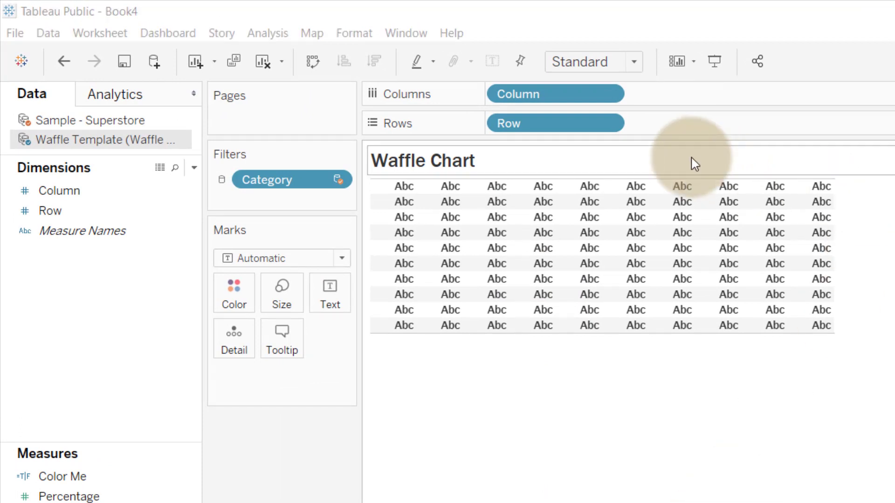
Step: Show the headers of both the Row and Column fields in the grid
mouse_move(425, 198)
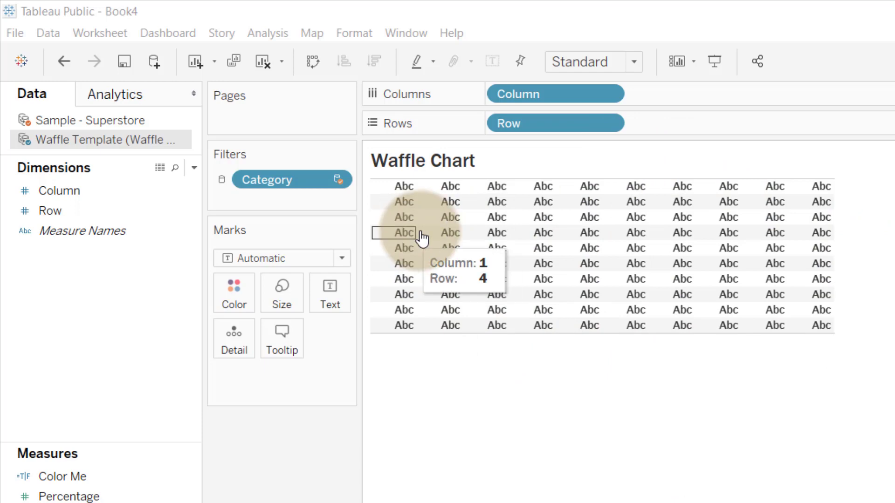
right_click(544, 123)
left_click(582, 241)
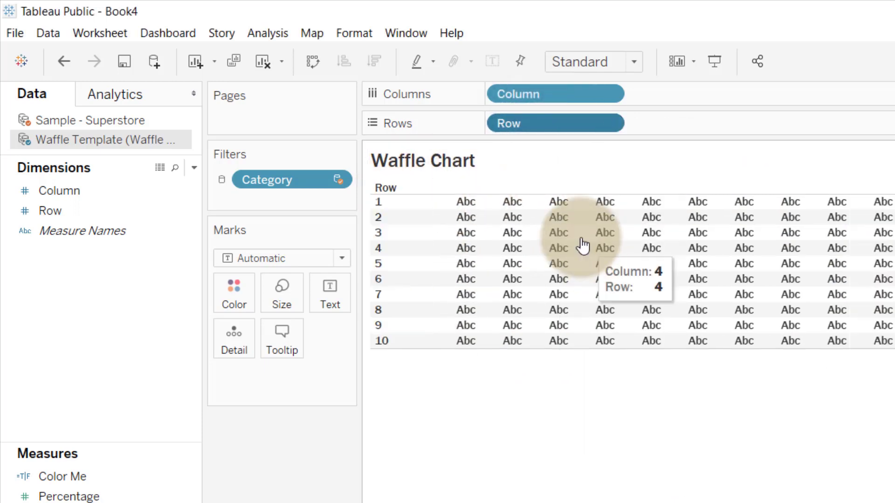
right_click(524, 94)
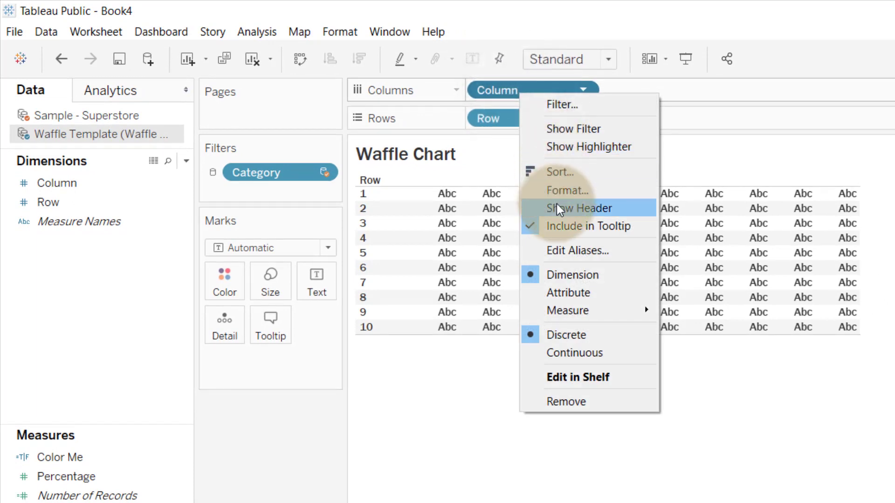
left_click(557, 207)
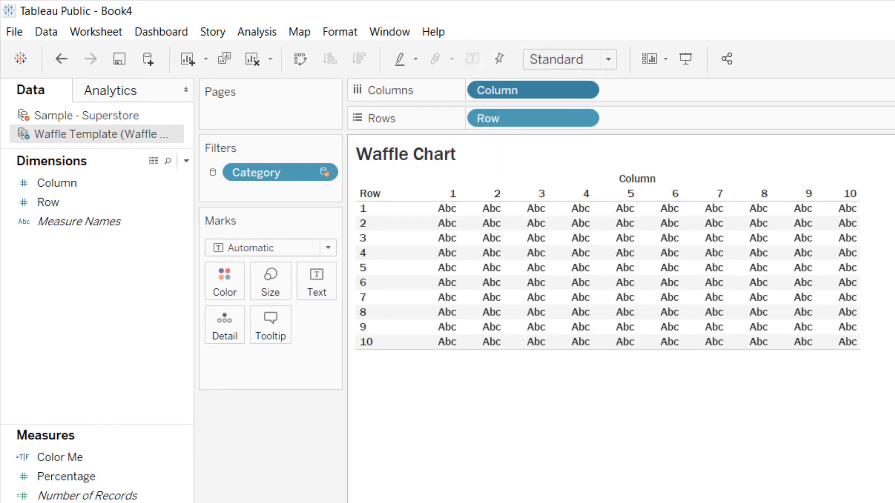
Step: Display Percentage as text in the grid cells and sort the Row field by data source order, descending
left_click(78, 472)
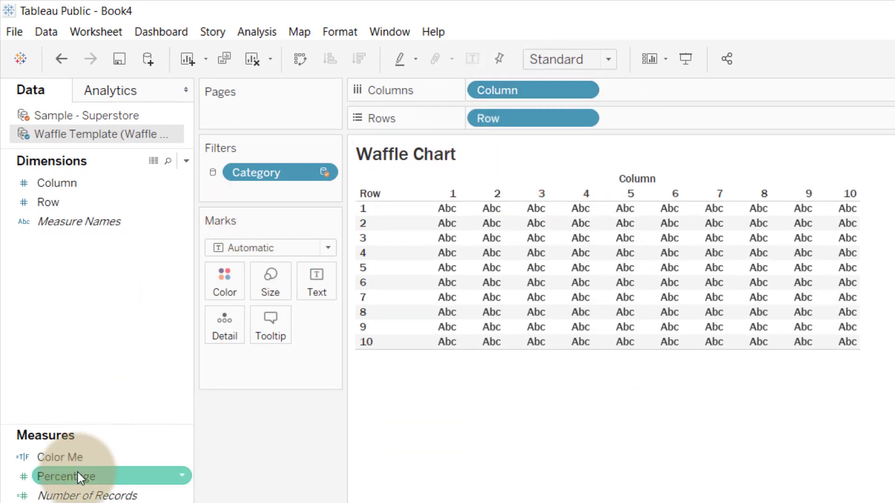
left_click_drag(56, 477, 308, 282)
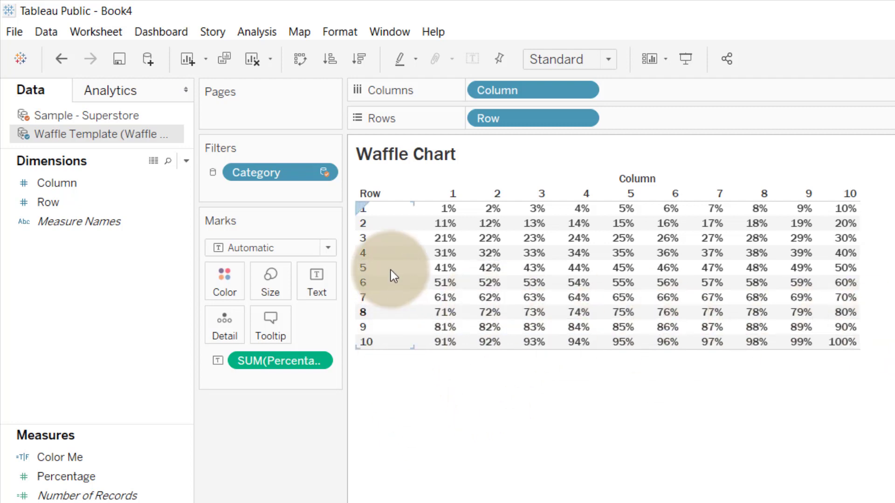
right_click(550, 122)
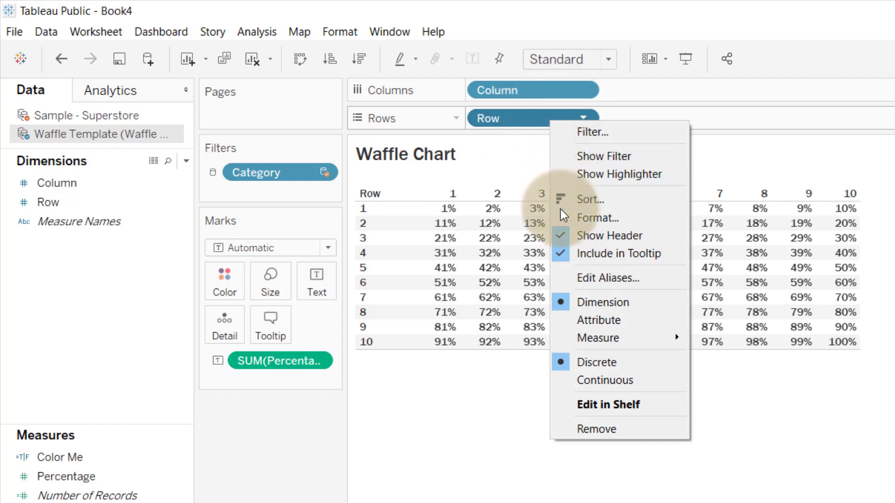
left_click(575, 200)
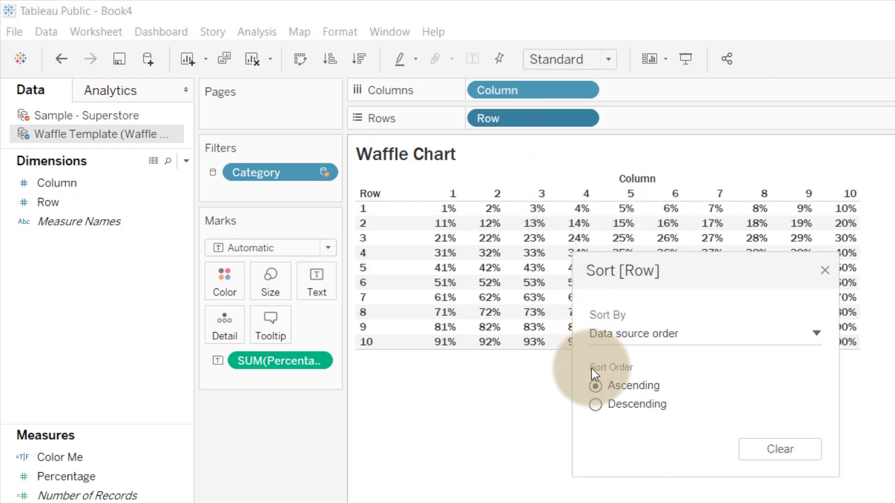
left_click(596, 405)
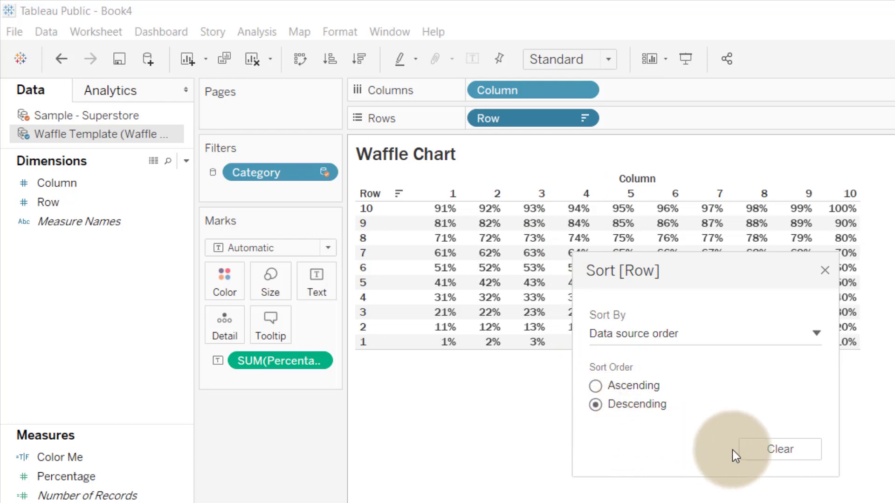
left_click(825, 271)
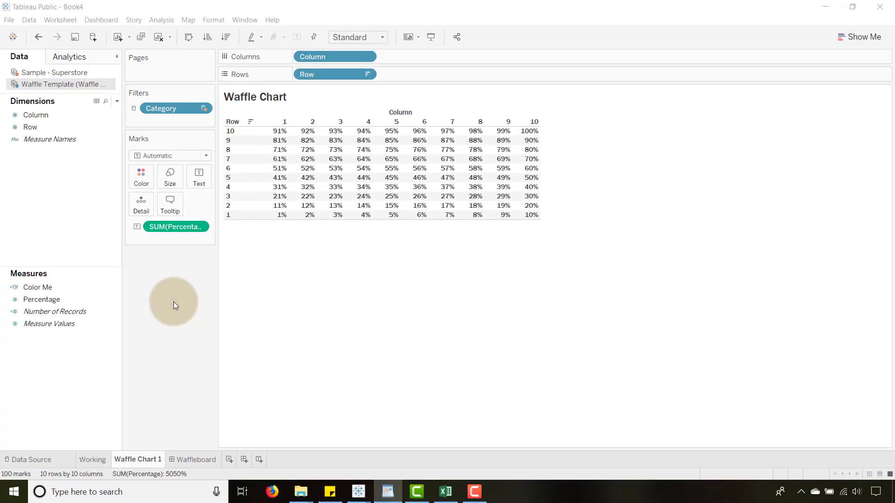
Step: Set the default number format of the Percentage measure to Percentage with 0 decimal places
left_click(51, 298)
right_click(51, 298)
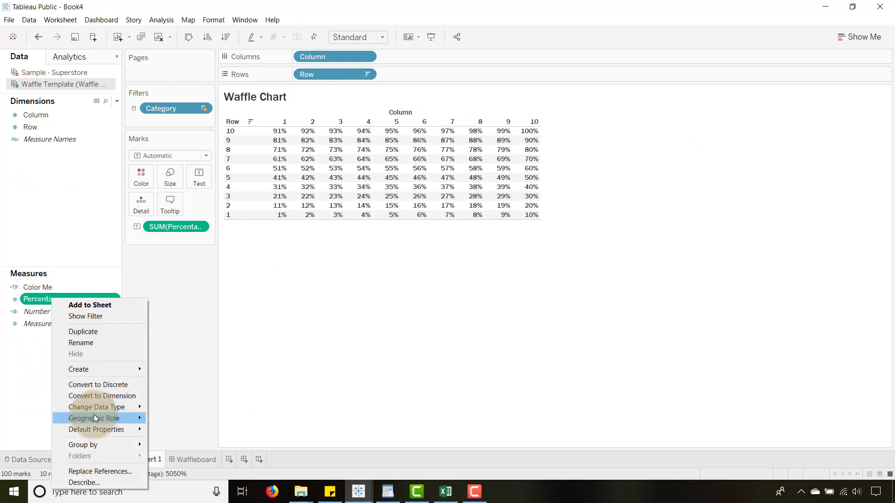
mouse_move(97, 428)
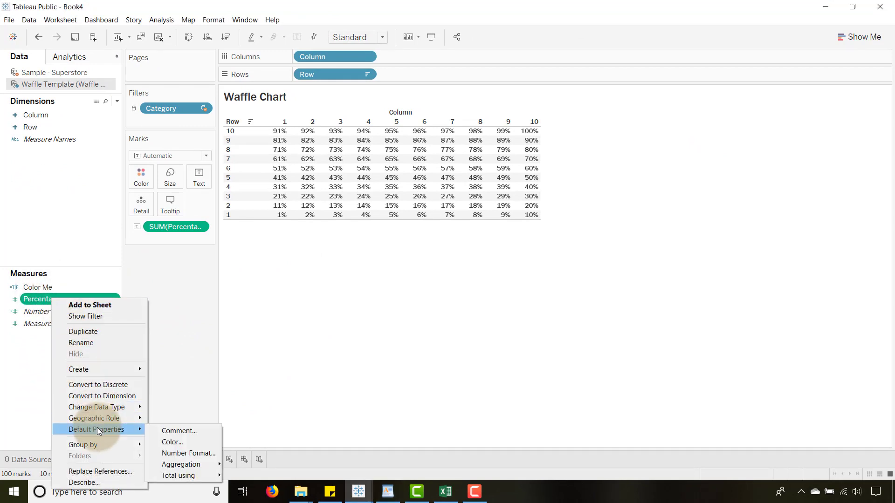
left_click(203, 452)
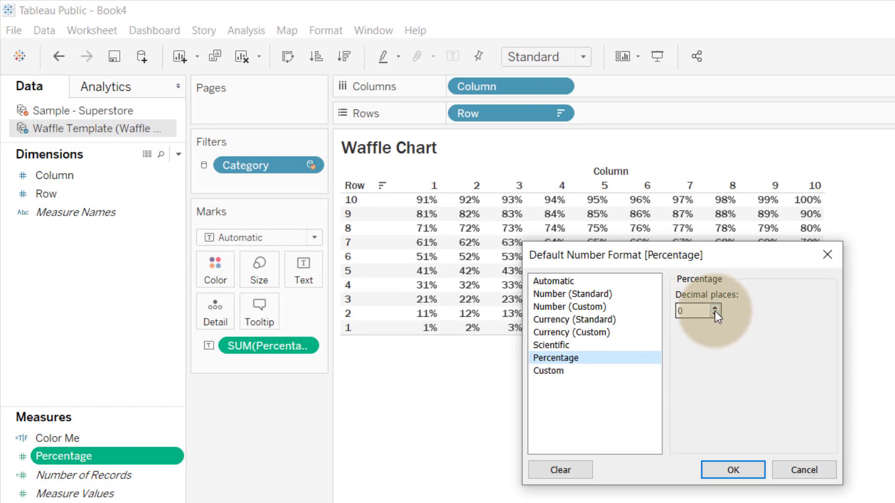
left_click(733, 470)
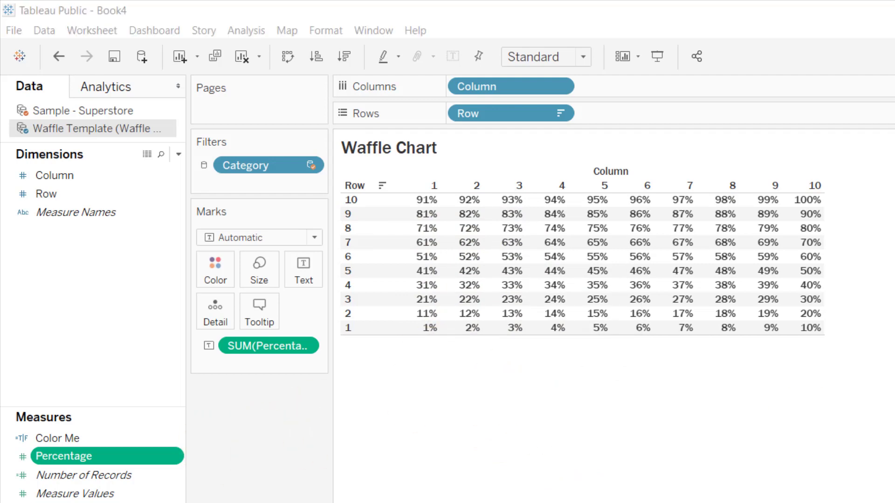
left_click(391, 395)
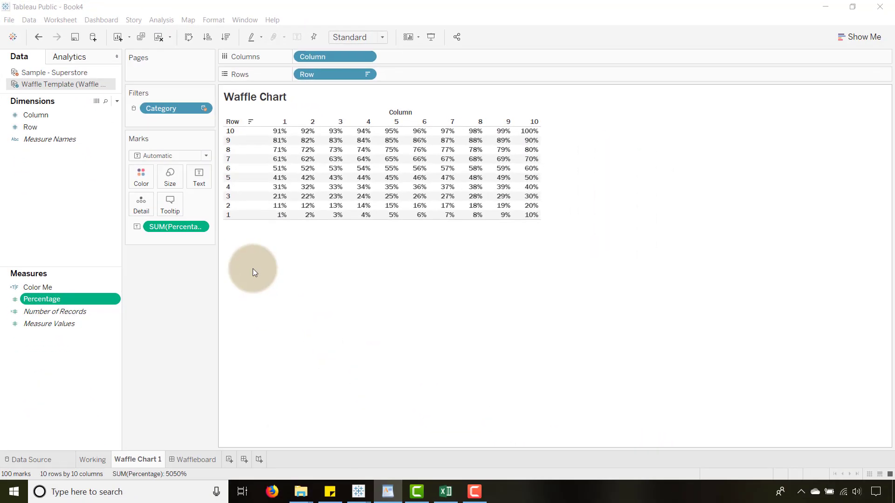
Step: Convert the percentage table into a heat map with Show Me
left_click(864, 38)
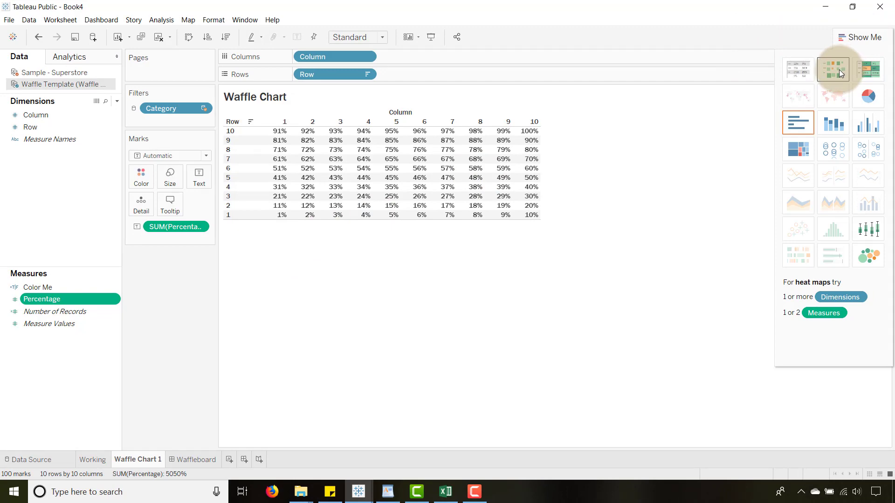
left_click(833, 69)
left_click(865, 37)
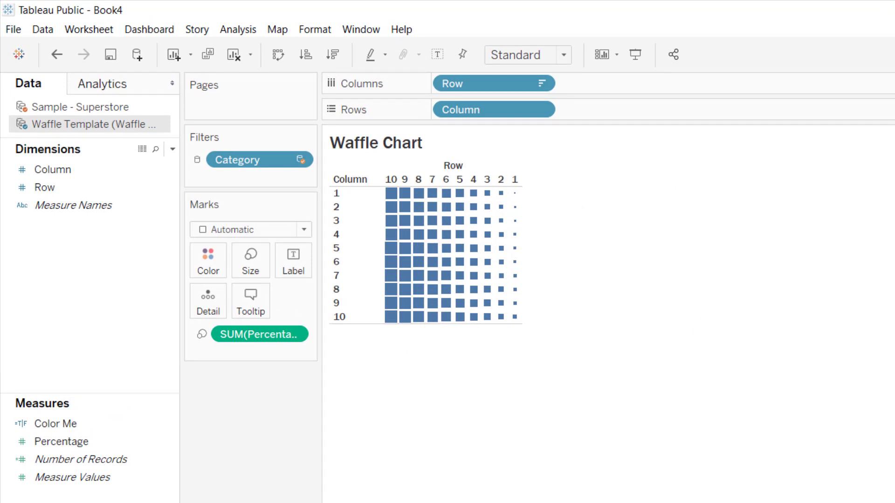
Step: Set the mark type to Square and move SUM(Percentage) from Size to Detail so all squares are equal in size
left_click(304, 230)
left_click(223, 318)
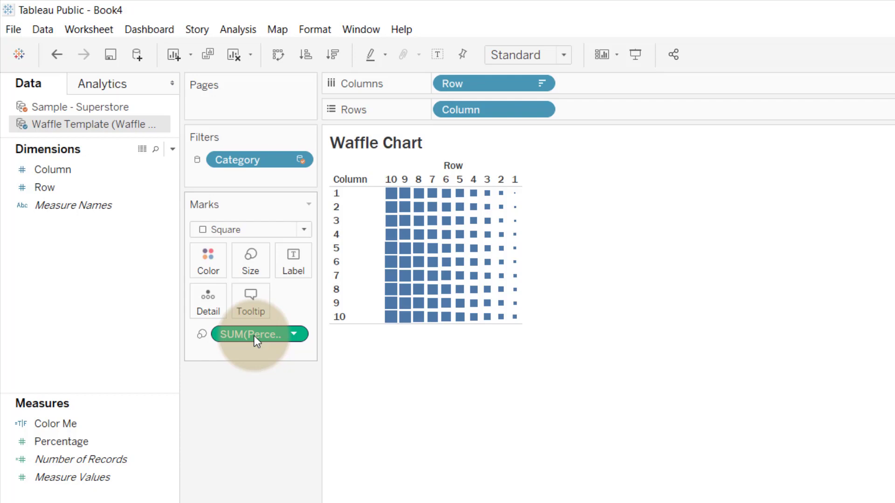
left_click_drag(254, 336, 214, 305)
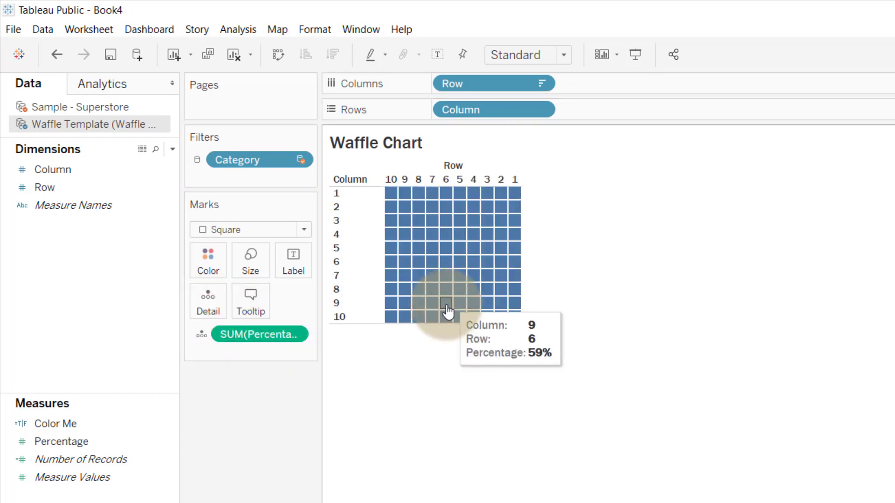
mouse_move(417, 217)
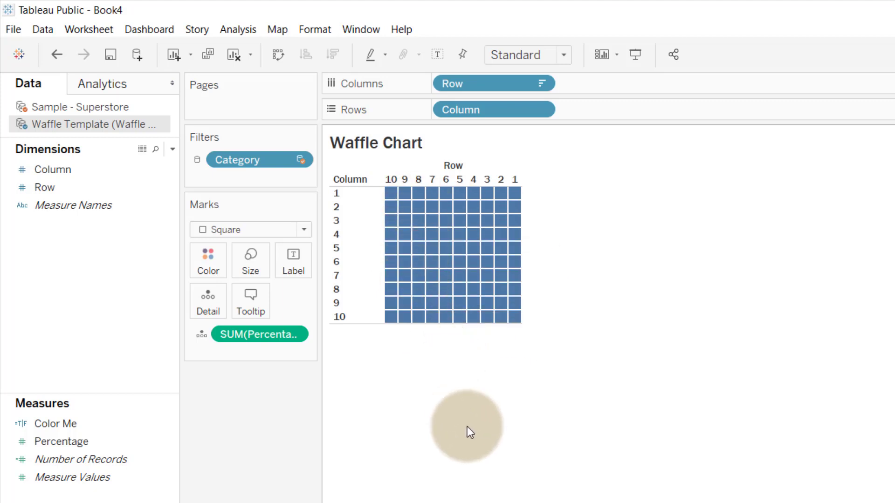
Step: Hide the Column and Row headers of the waffle grid
left_click(347, 235)
right_click(347, 235)
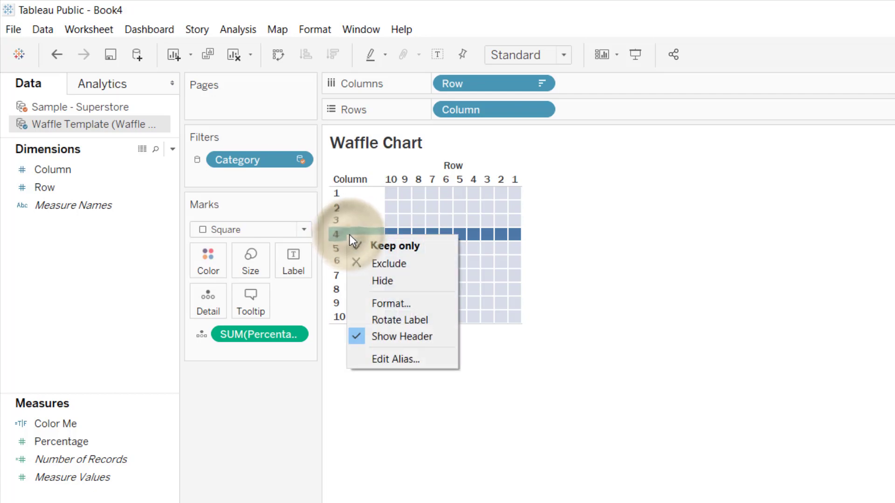
left_click(380, 334)
left_click(391, 179)
right_click(391, 179)
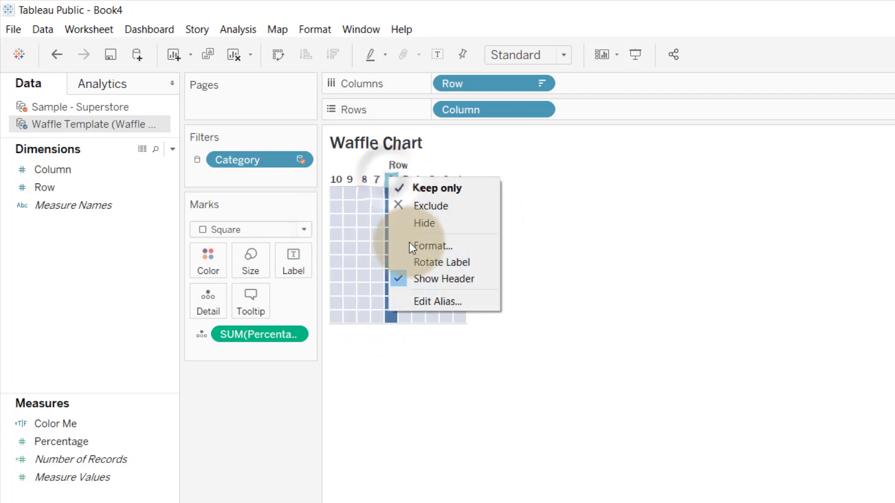
left_click(415, 276)
left_click(485, 483)
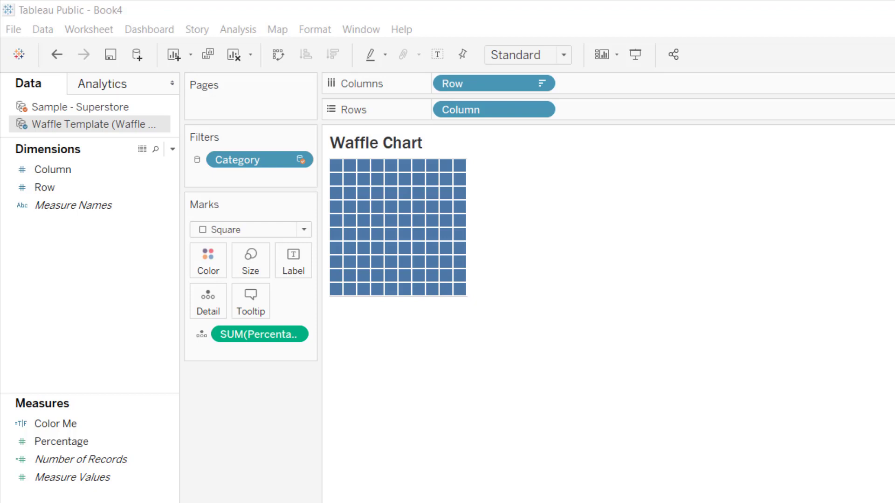
Step: Set the row divider's pane and header borders of the waffle grid to None and close the border formatting
right_click(464, 250)
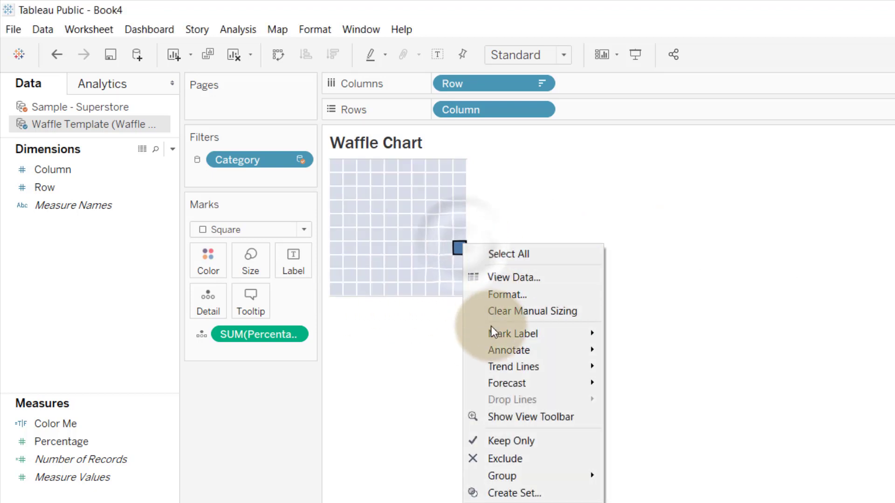
left_click(510, 296)
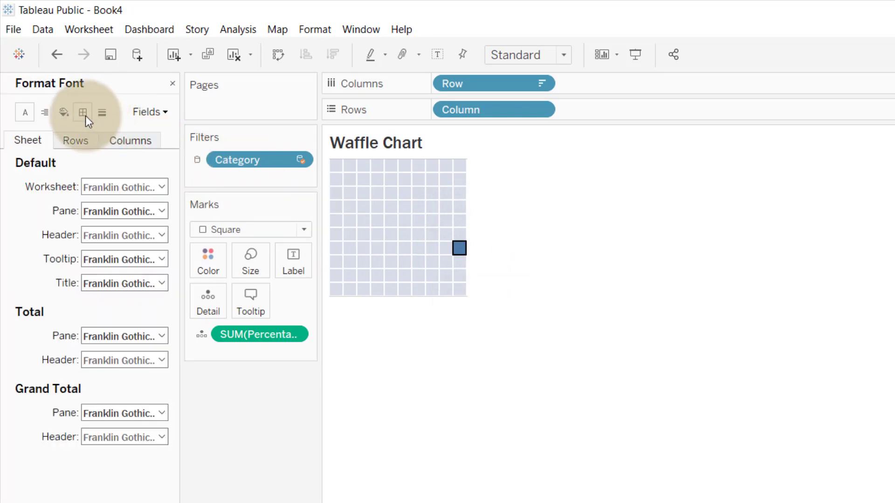
left_click(85, 117)
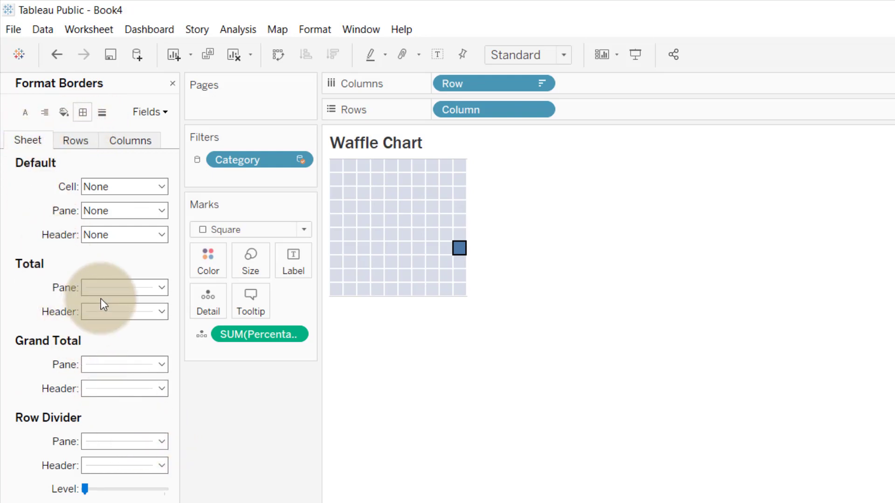
left_click(75, 146)
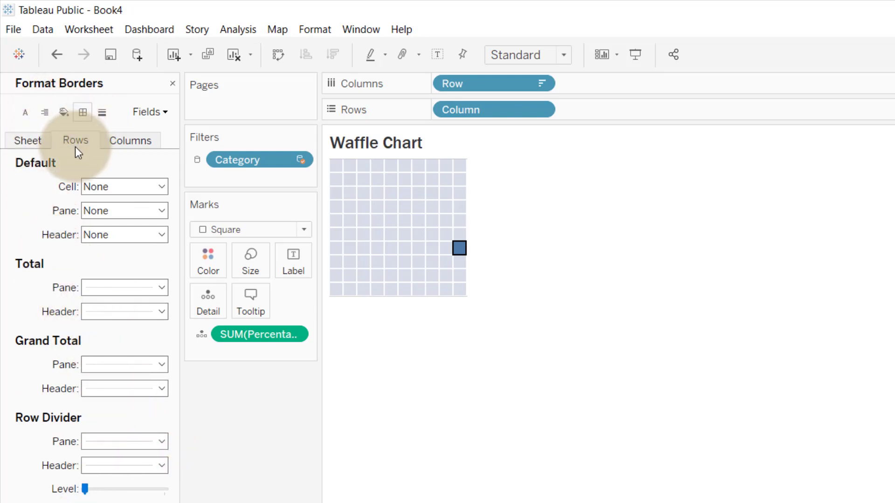
left_click(160, 443)
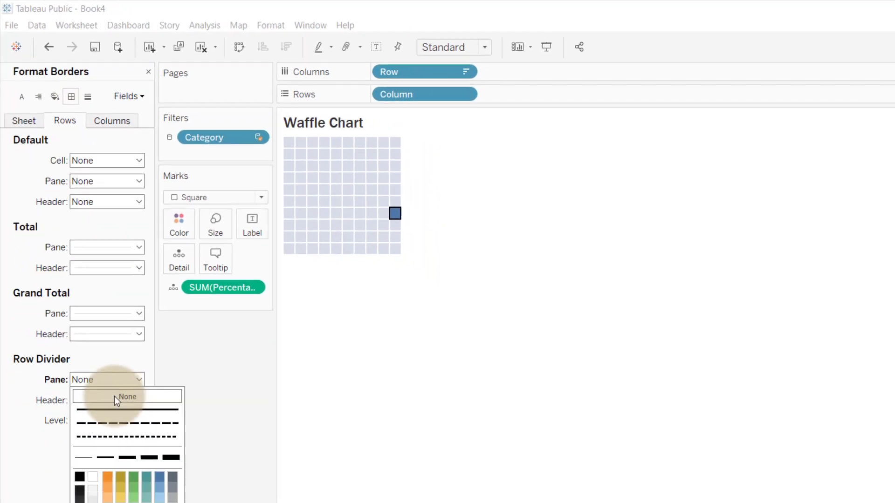
left_click(114, 462)
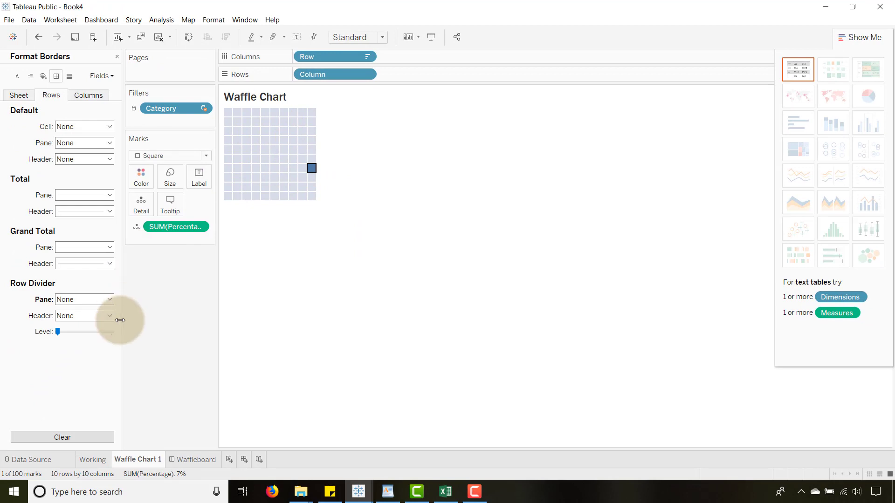
key("Escape")
left_click(18, 95)
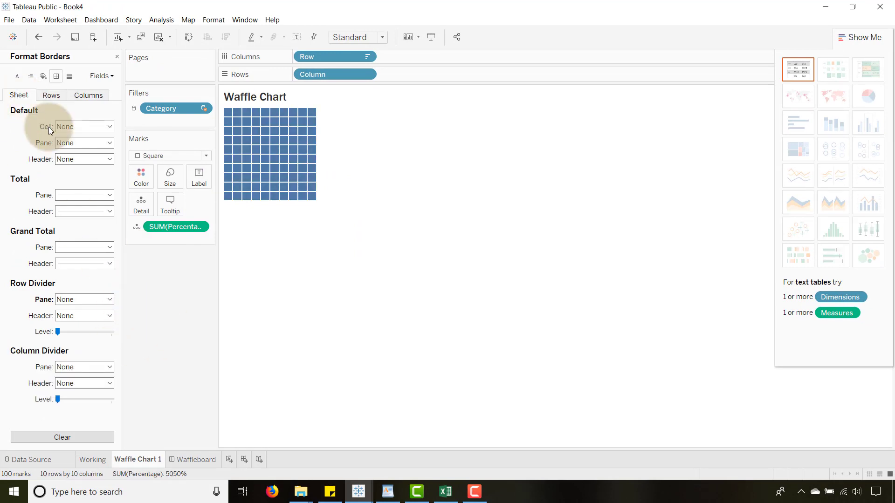
left_click(117, 57)
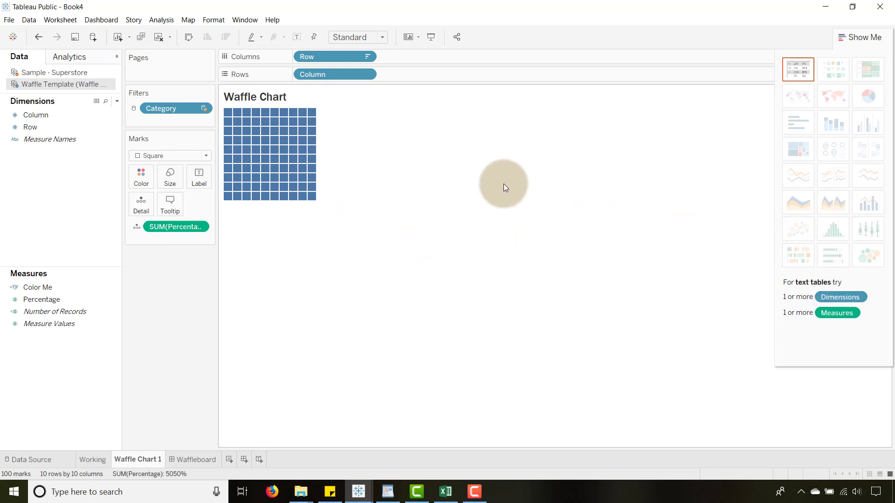
Step: Review the Sample - Superstore data on the Data Source page and return to its fields on the Waffle Chart 1 sheet
left_click(30, 459)
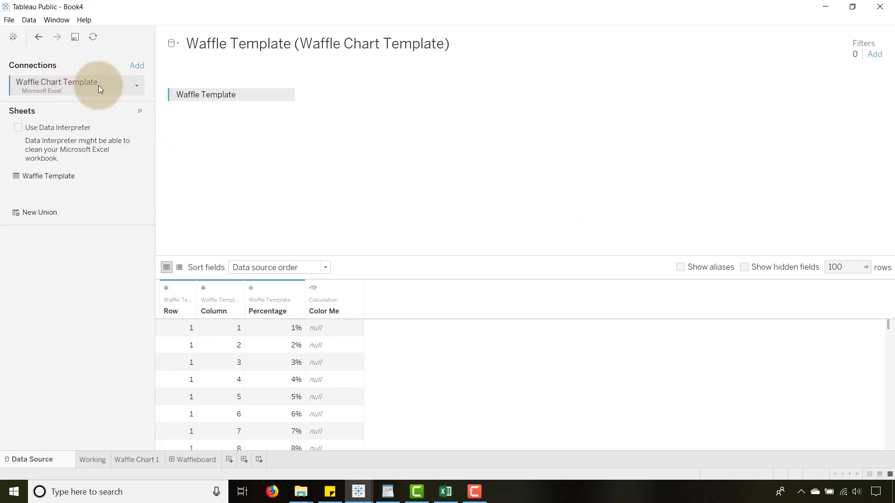
left_click(360, 58)
key("Escape")
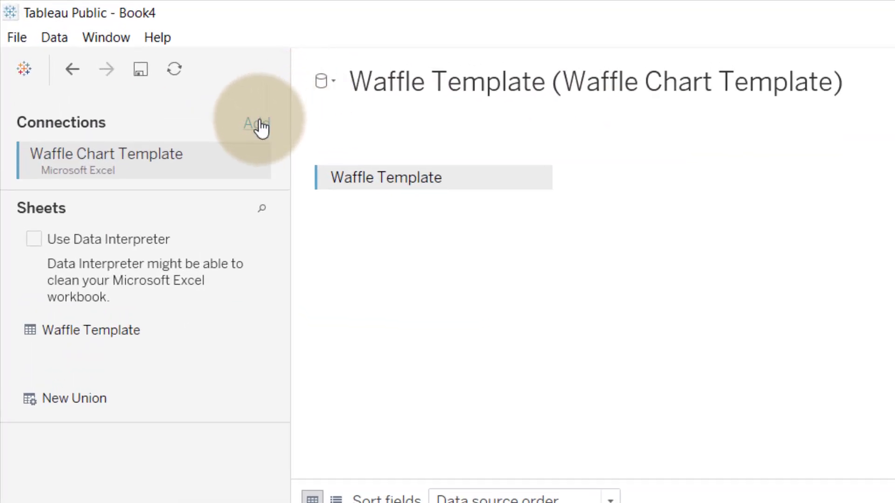
left_click(334, 82)
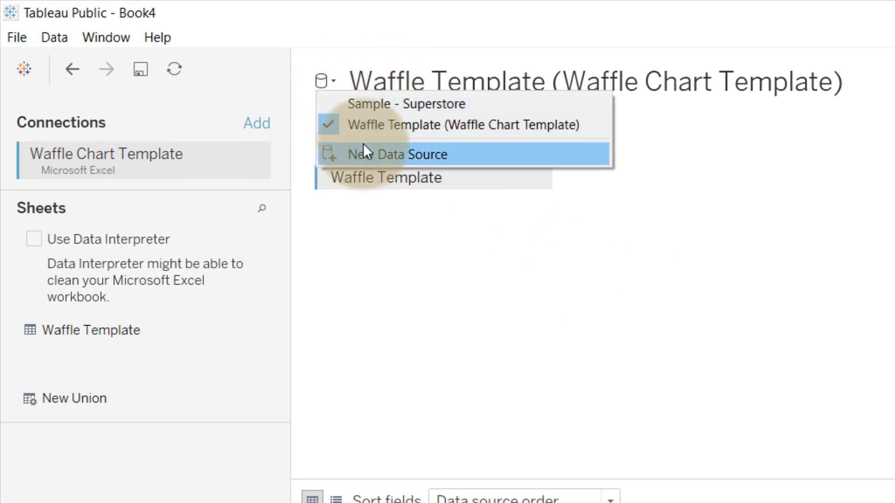
left_click(371, 104)
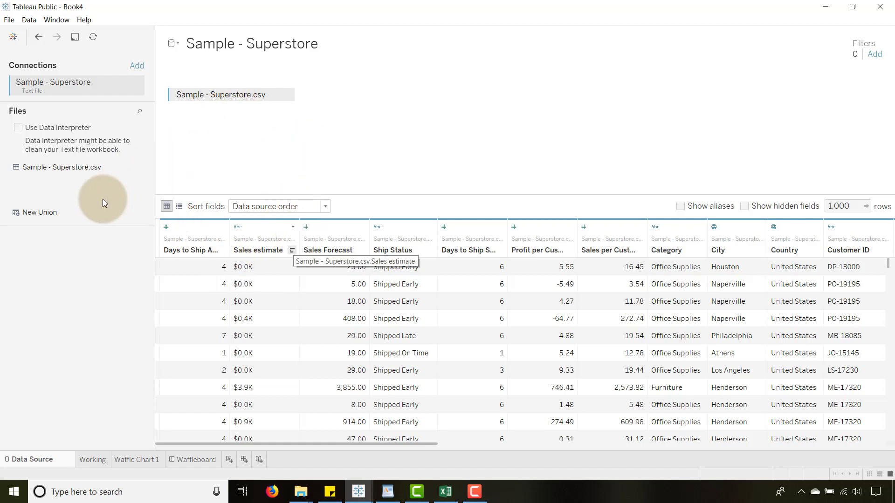
left_click(147, 460)
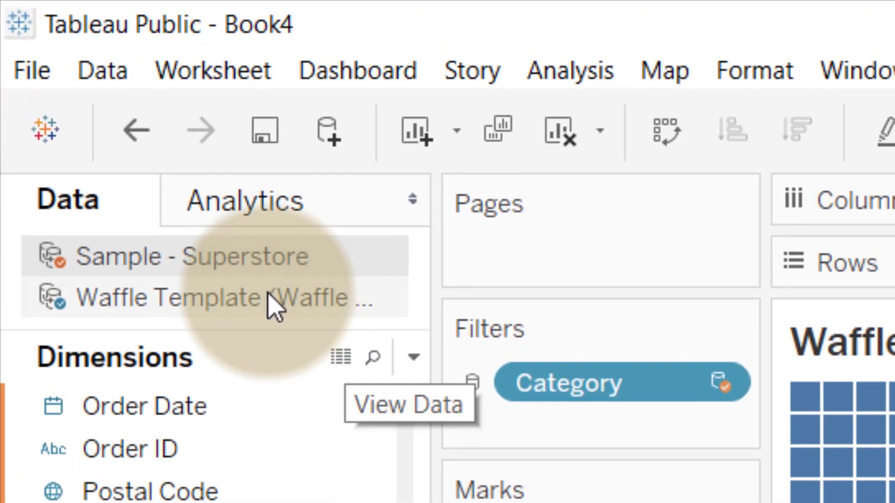
left_click(248, 308)
left_click(236, 265)
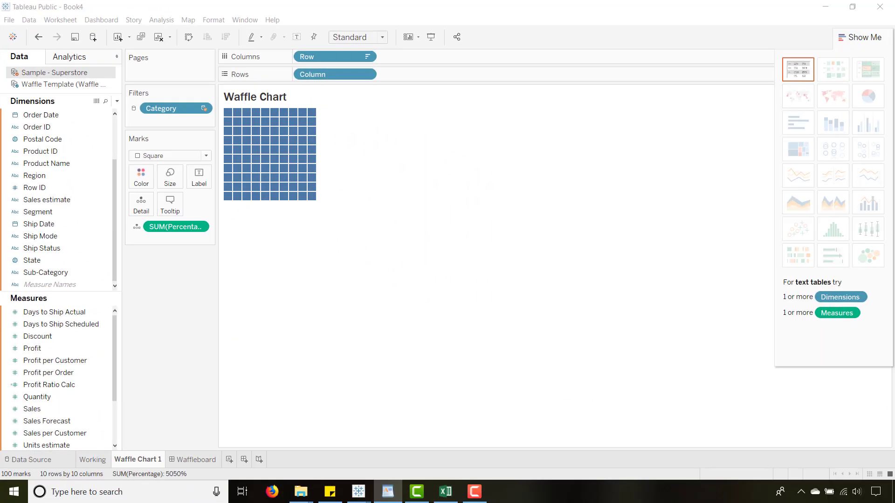
left_click(180, 337)
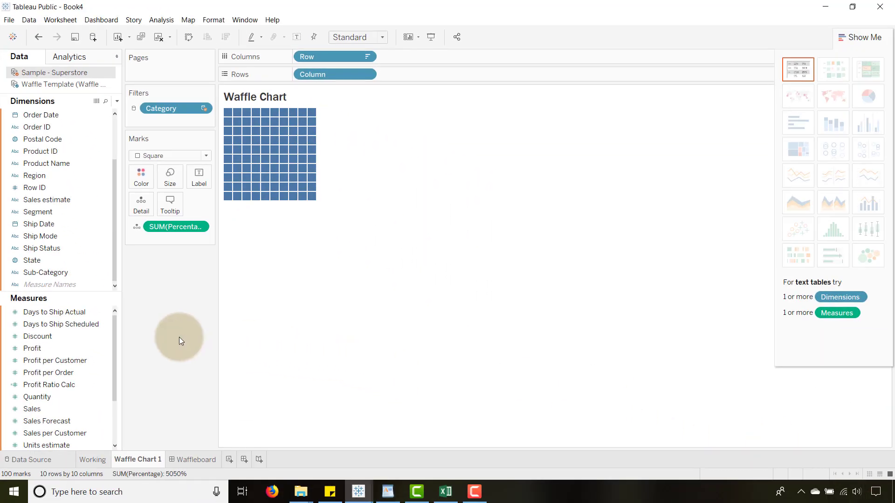
Step: Examine the formula of the Profit Ratio Calc measure in the calculation editor and close the editor
left_click(52, 387)
right_click(53, 385)
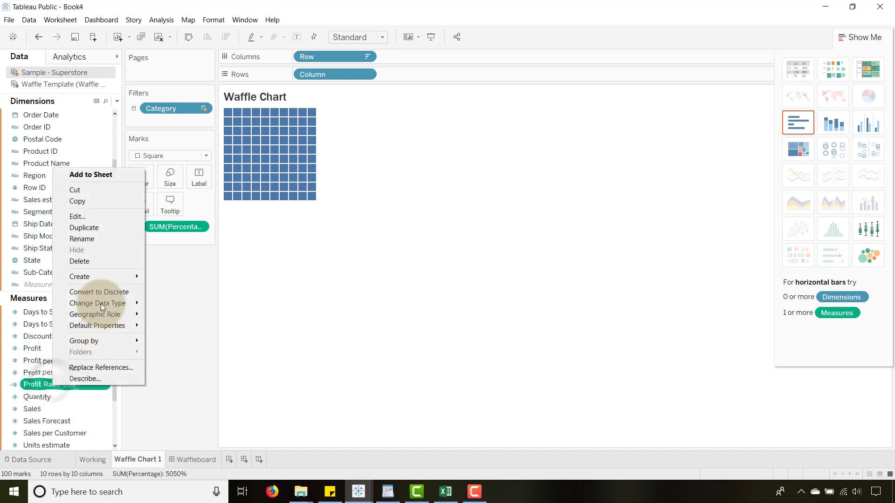
left_click(86, 218)
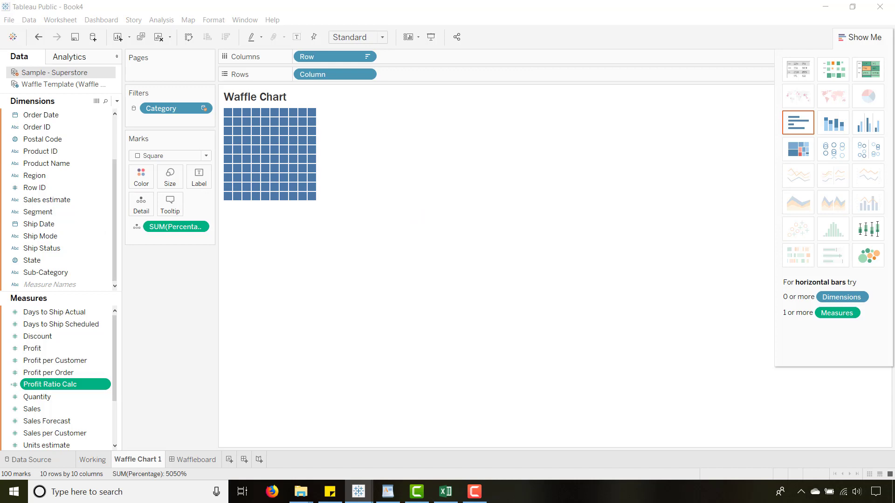
left_click_drag(530, 171, 410, 124)
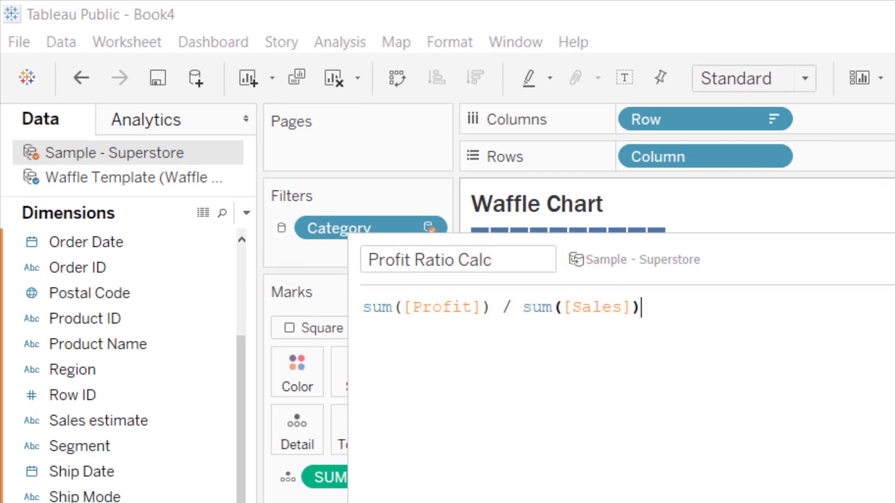
key("Return")
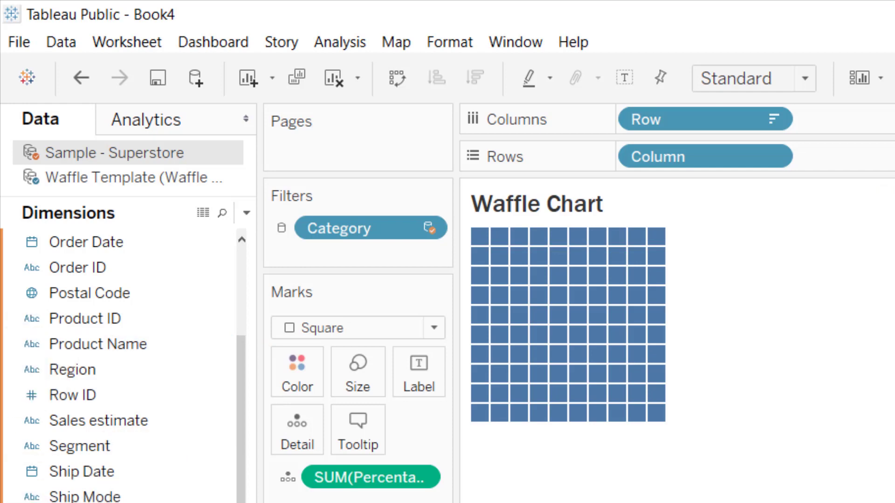
left_click(246, 212)
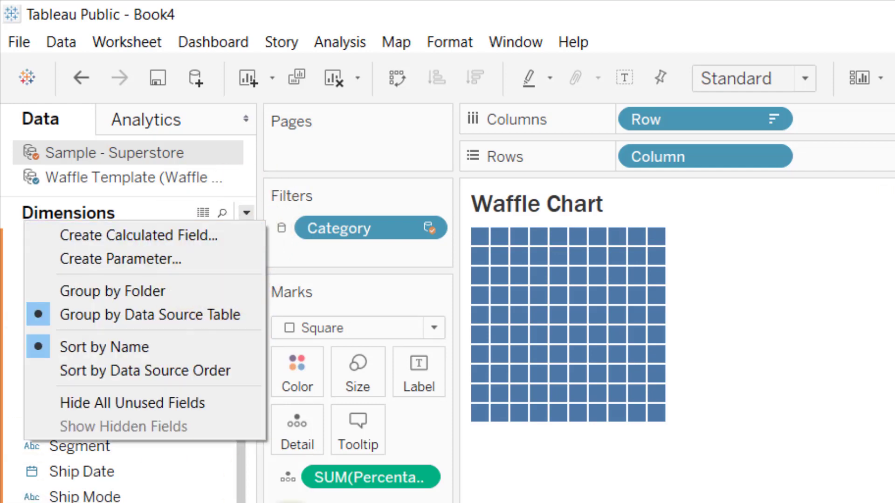
key("Escape")
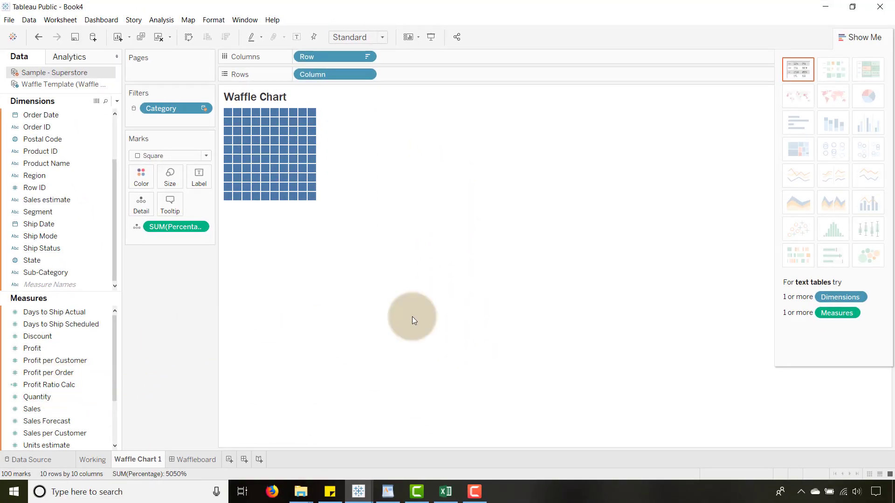
key("alt+Tab")
left_click(358, 492)
Step: Set the default number format of the Profit Ratio Calc measure to Percentage with 1 decimal place
right_click(54, 387)
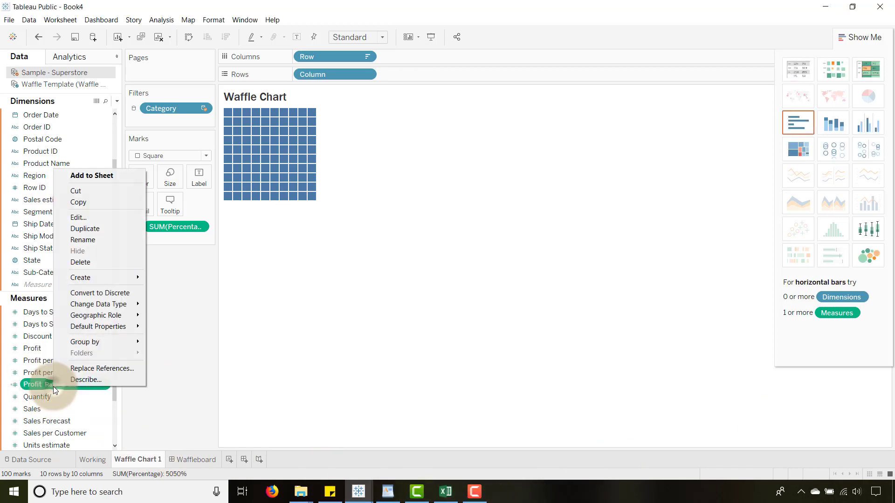
mouse_move(98, 308)
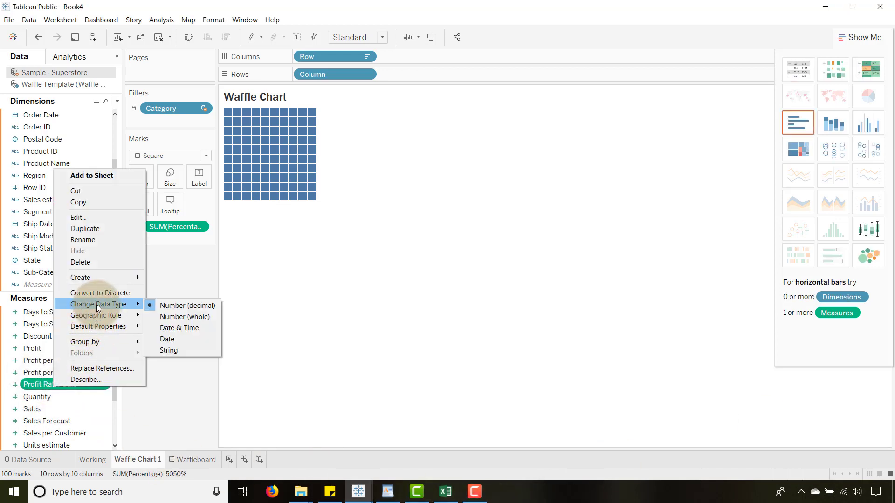
mouse_move(99, 326)
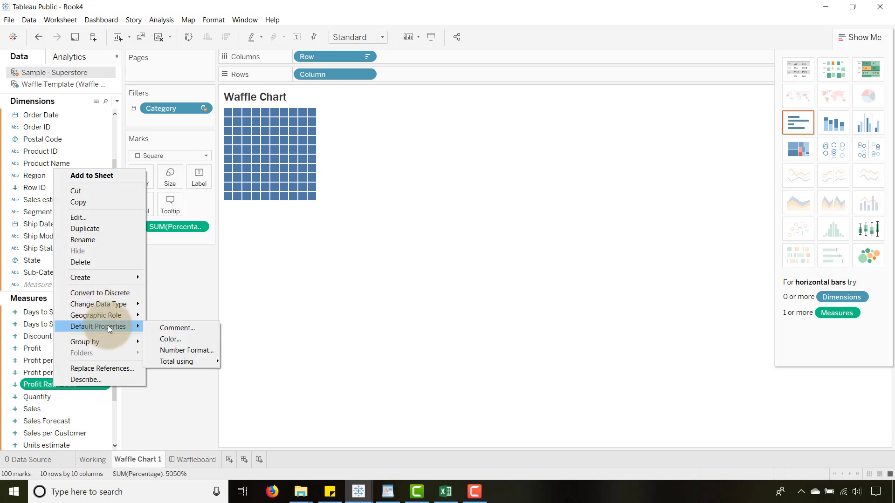
left_click(181, 351)
left_click(674, 296)
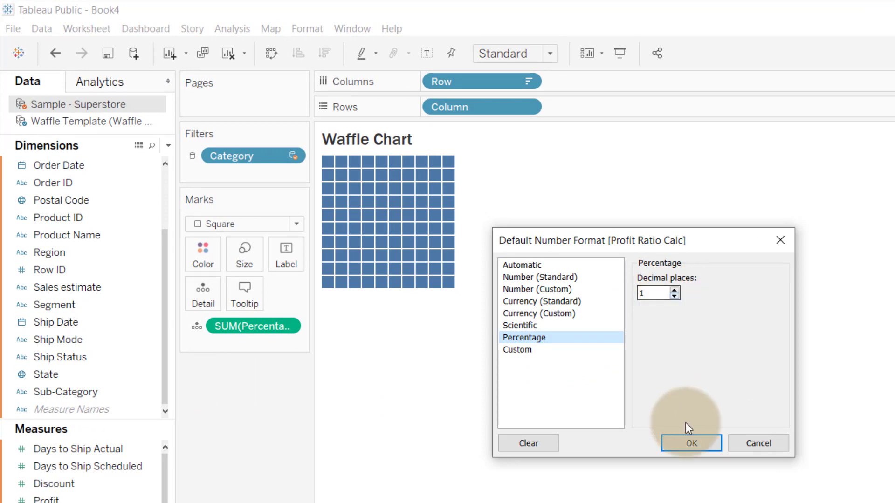
left_click(688, 442)
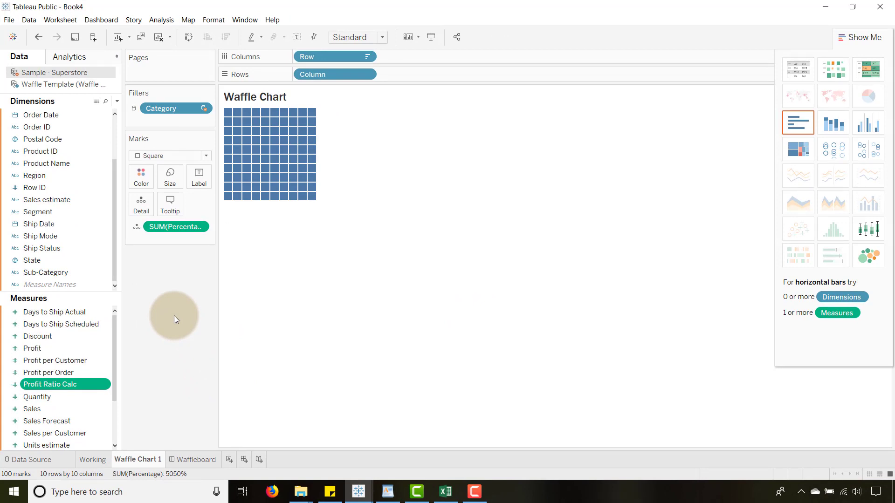
Step: Add Profit Ratio Calc to Detail and swap the shelf fields so Column is on Columns and Row is on Rows
left_click_drag(64, 382, 144, 201)
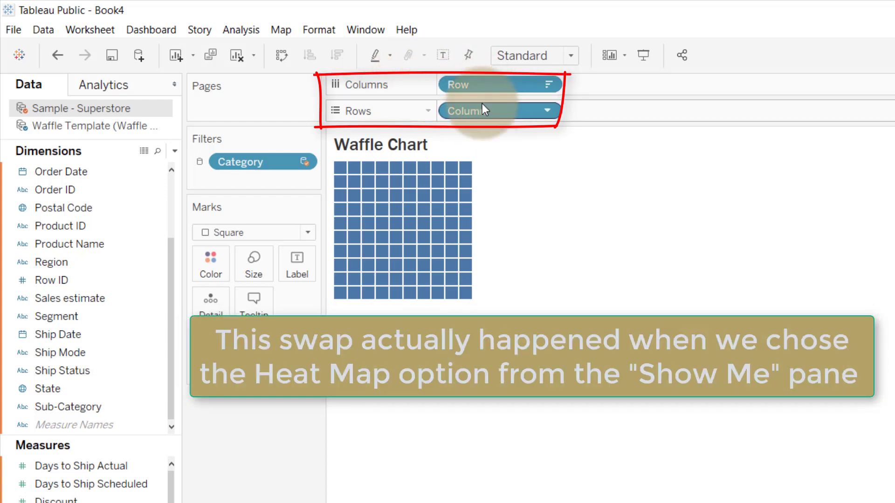
left_click_drag(490, 83, 607, 115)
left_click_drag(502, 113, 494, 84)
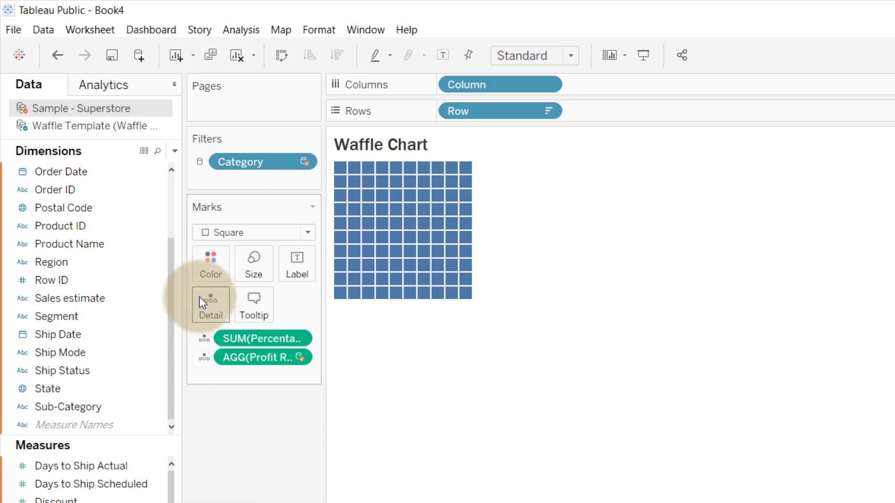
Step: Open the Color Me calculation from the Waffle Template data source in the calculation editor and reposition the editor
left_click(139, 207)
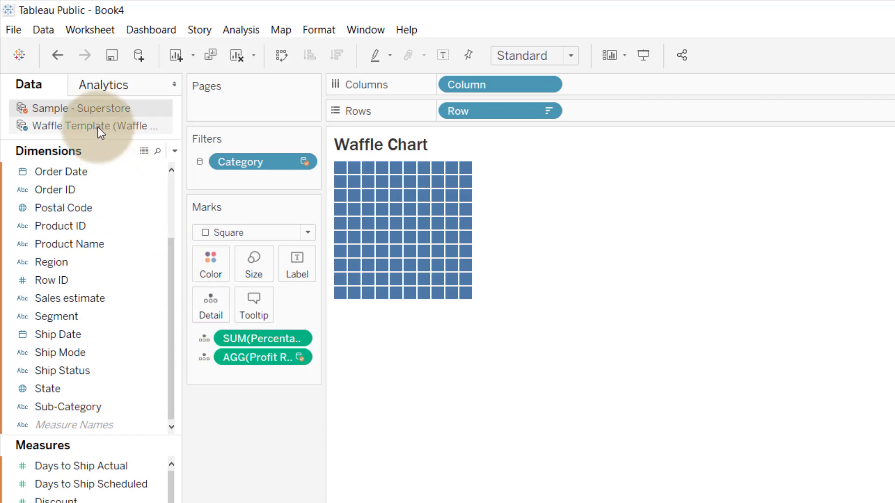
left_click(95, 126)
left_click(143, 446)
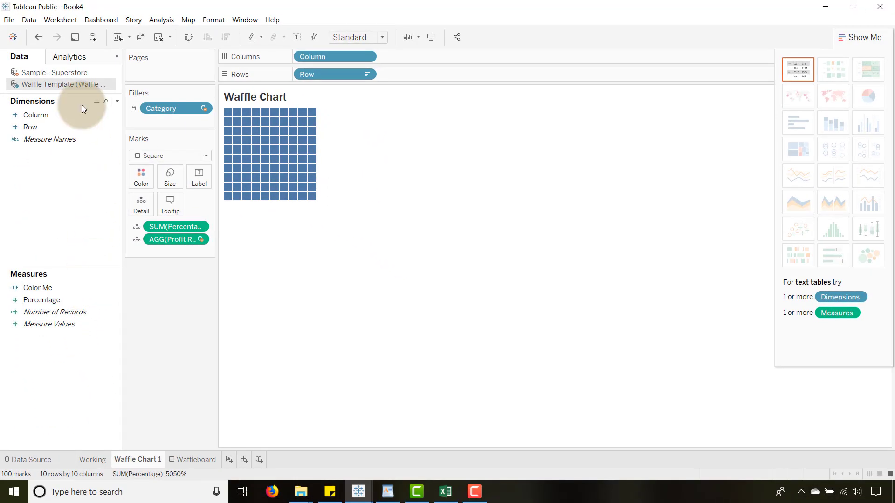
right_click(40, 288)
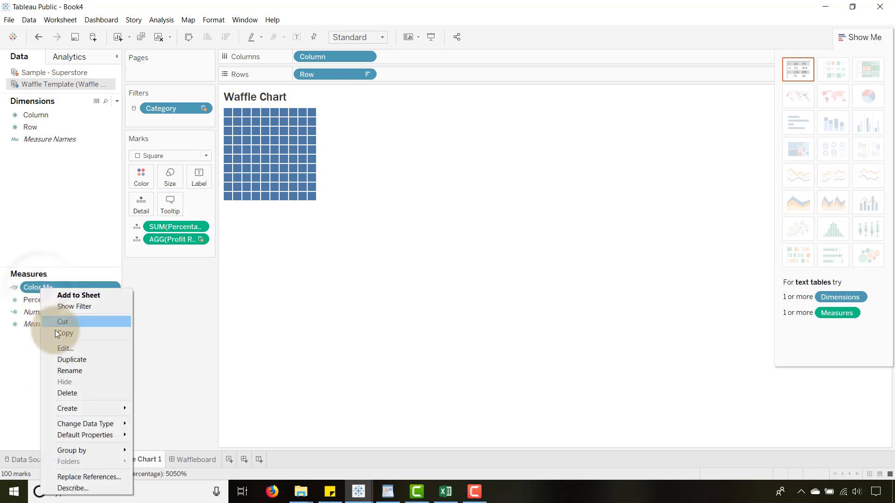
left_click(64, 348)
left_click_drag(466, 124, 564, 128)
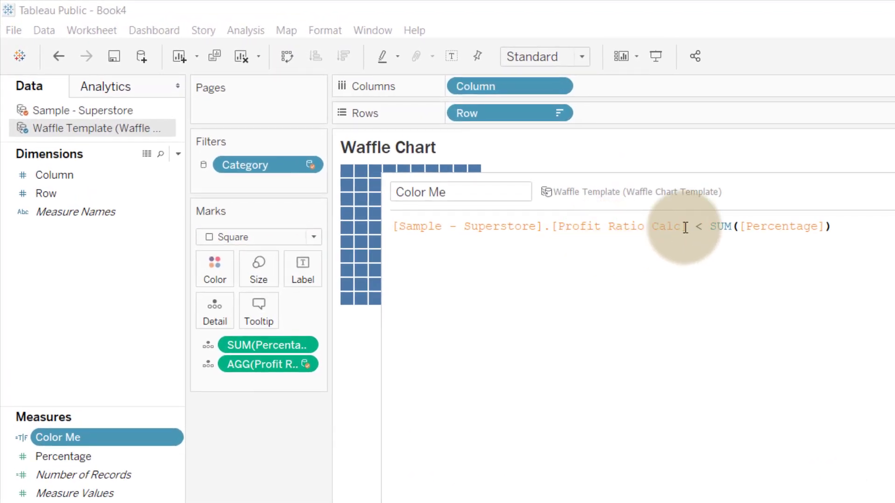
Step: Examine how the Color Me formula compares Superstore's Profit Ratio Calc with the summed Percentage, and close the editor
left_click(80, 105)
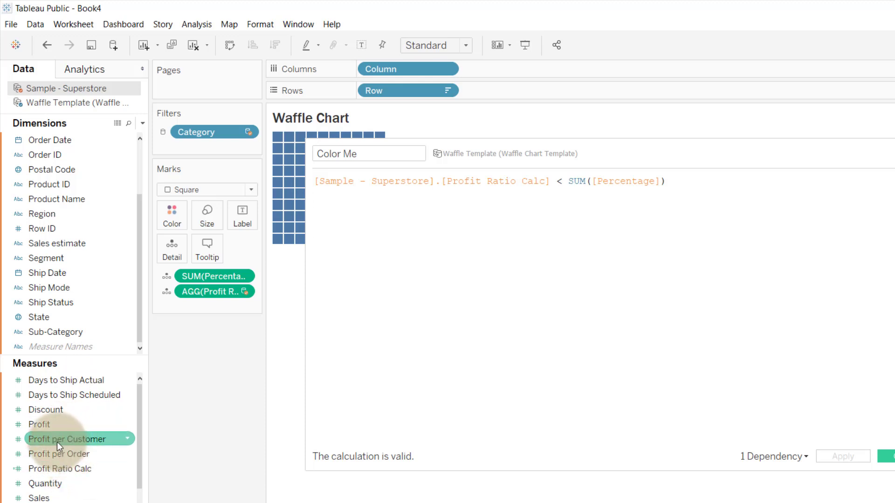
left_click_drag(52, 469, 80, 462)
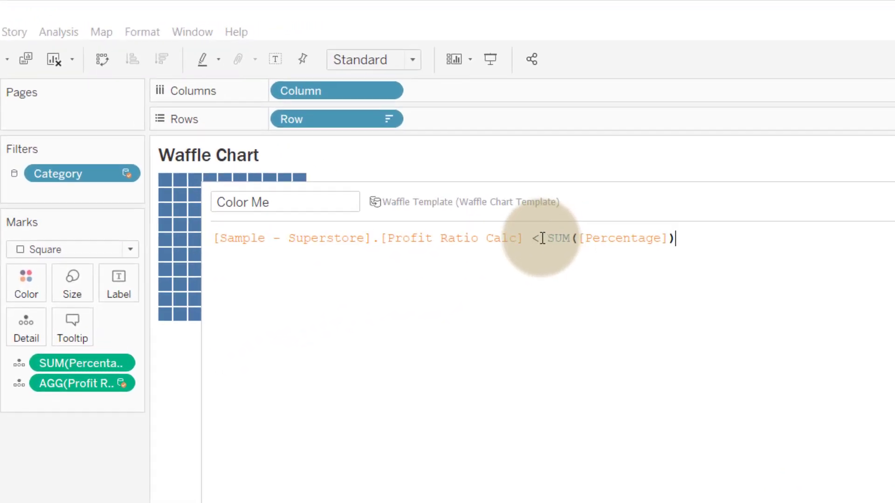
left_click(539, 239)
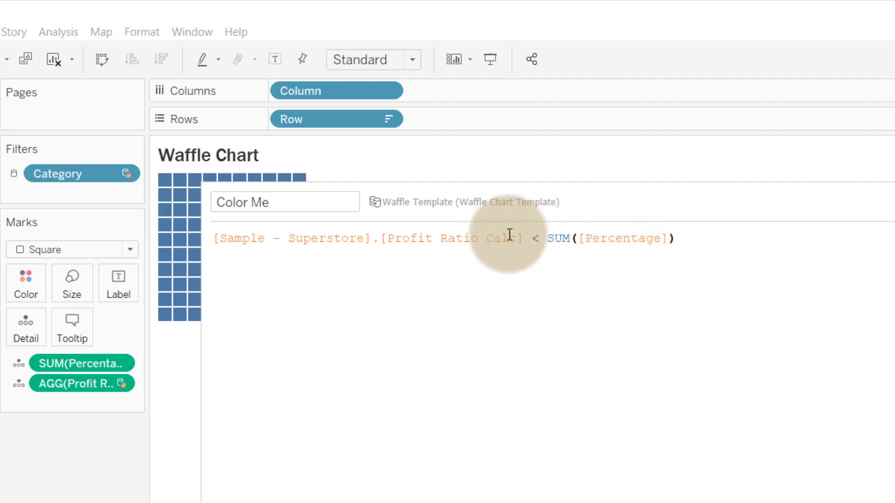
left_click(728, 239)
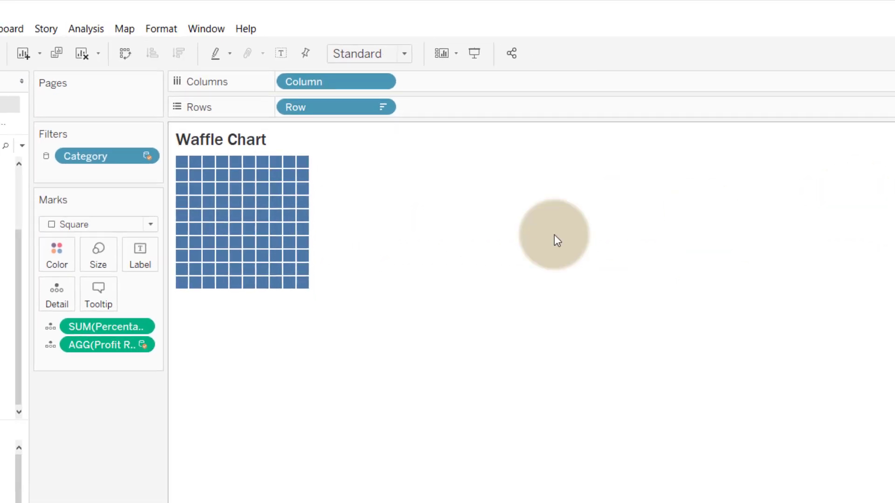
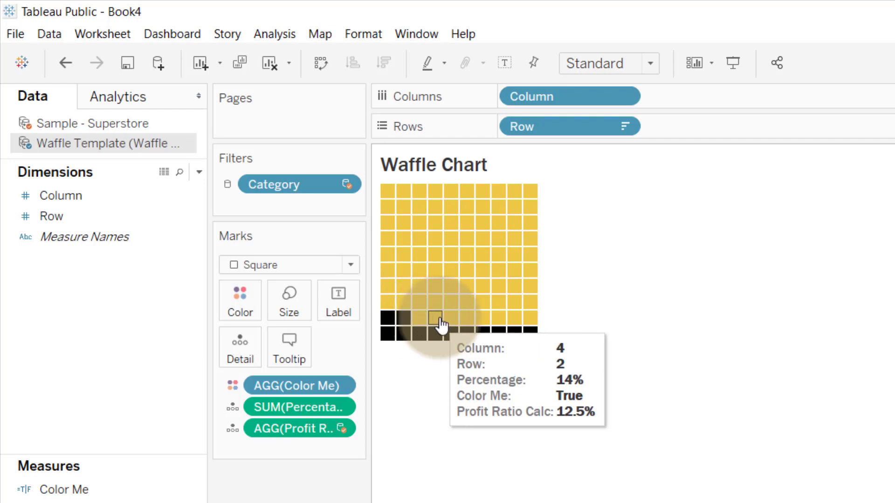
Step: Review the colors assigned to Color Me's False and True values and close the color settings without changes
left_click(245, 307)
left_click(275, 357)
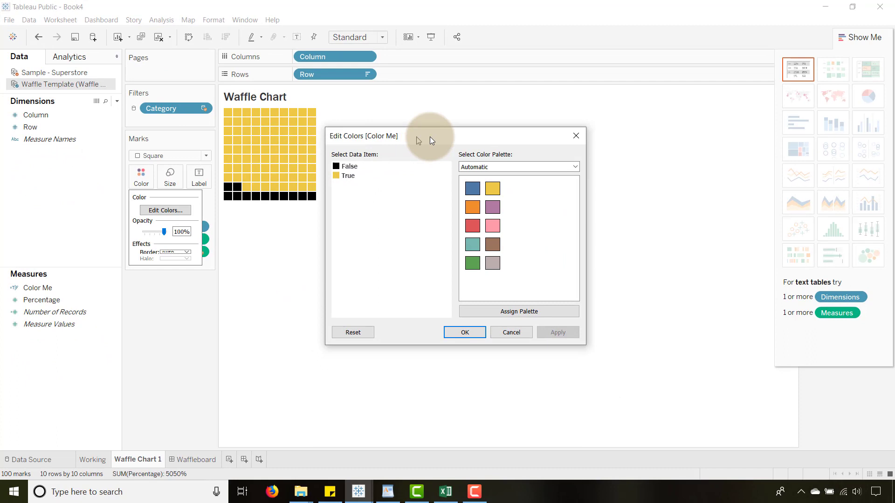
left_click_drag(430, 136, 459, 136)
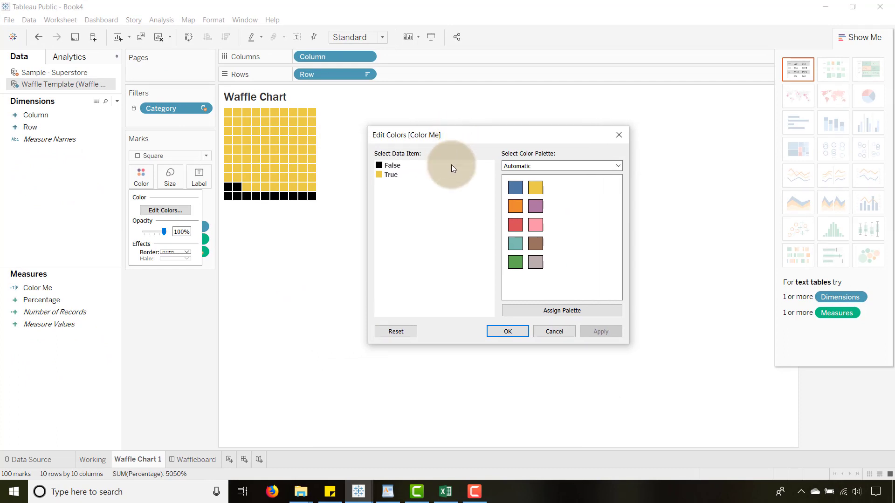
left_click(619, 135)
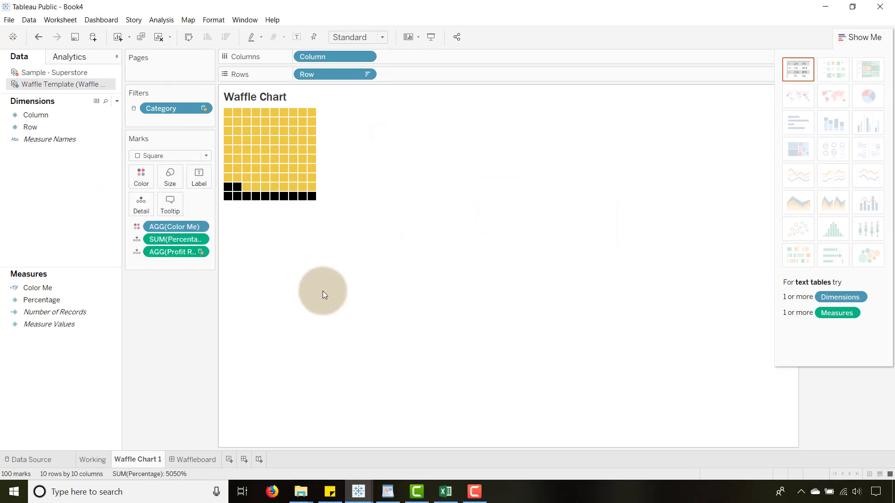
mouse_move(278, 149)
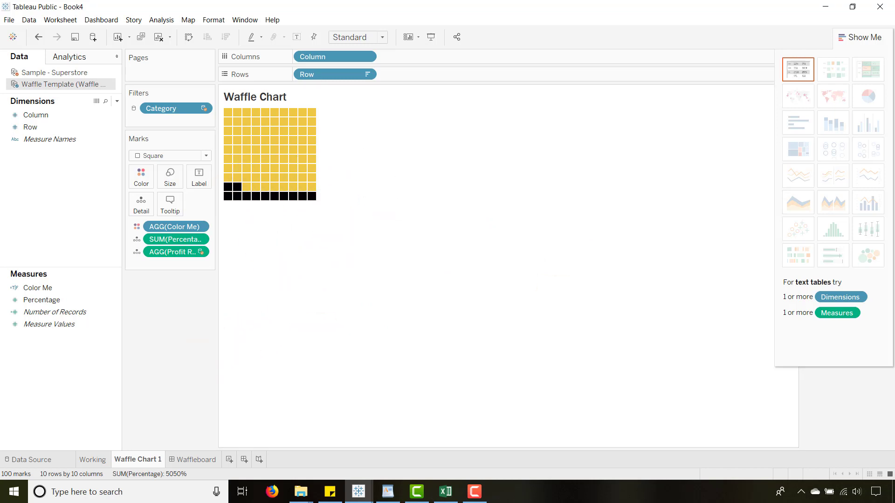
left_click(388, 492)
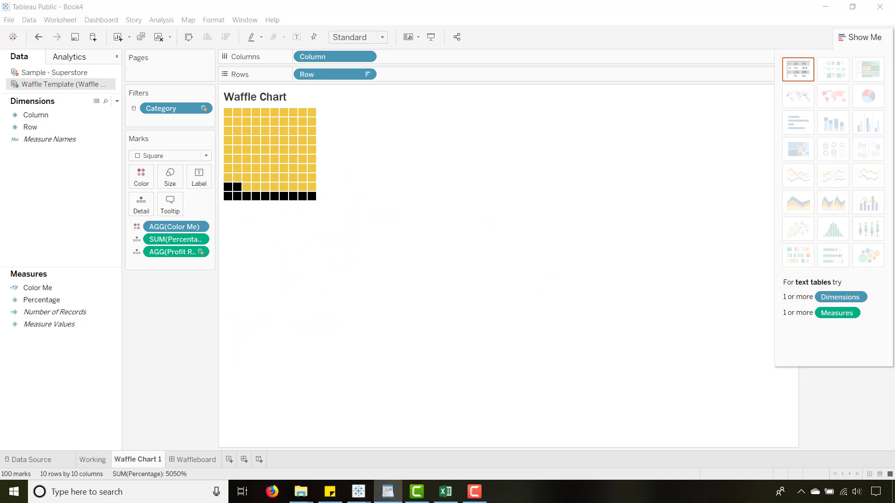
left_click(676, 390)
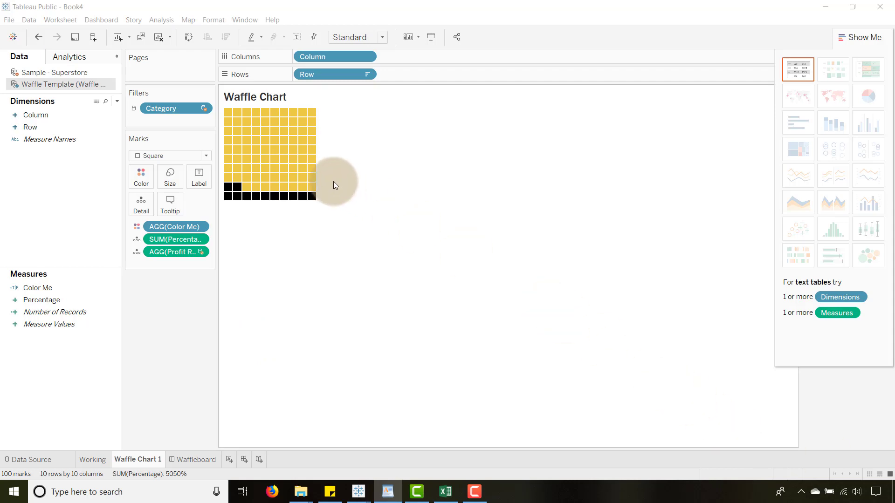
Step: Add a mark annotation to a square near the waffle's center, keeping only the Profit Ratio Calc value in its text
right_click(265, 151)
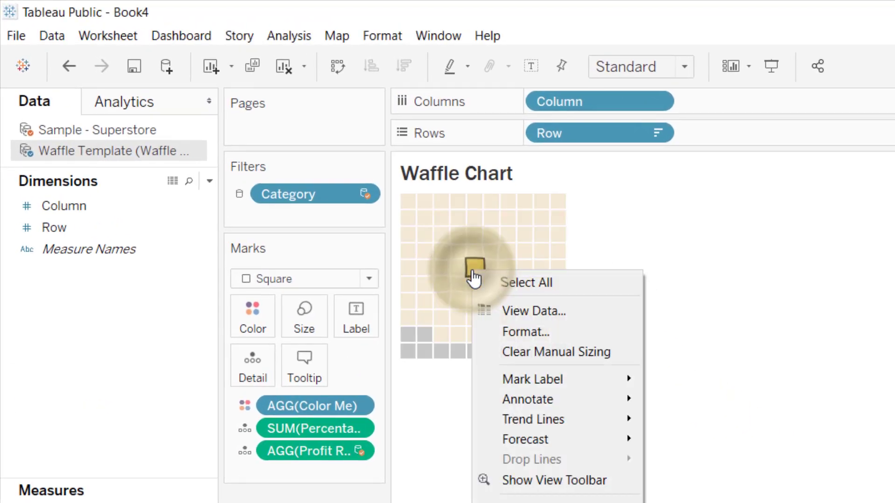
mouse_move(566, 399)
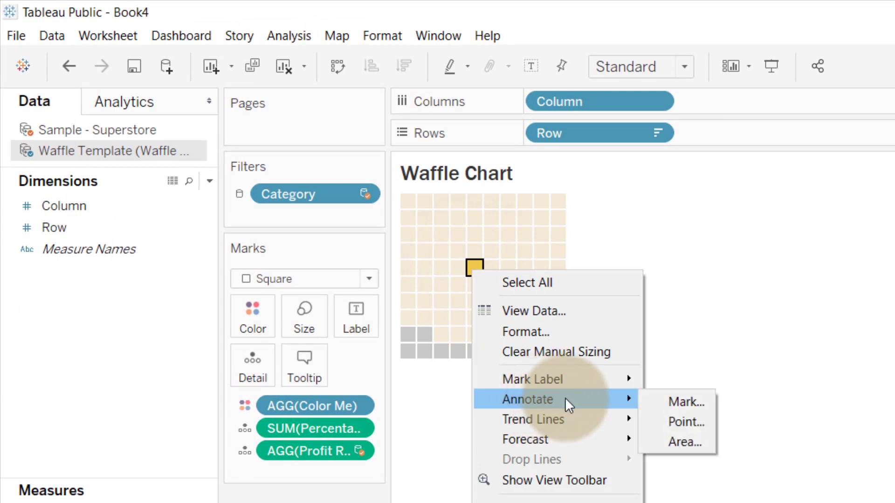
left_click(686, 401)
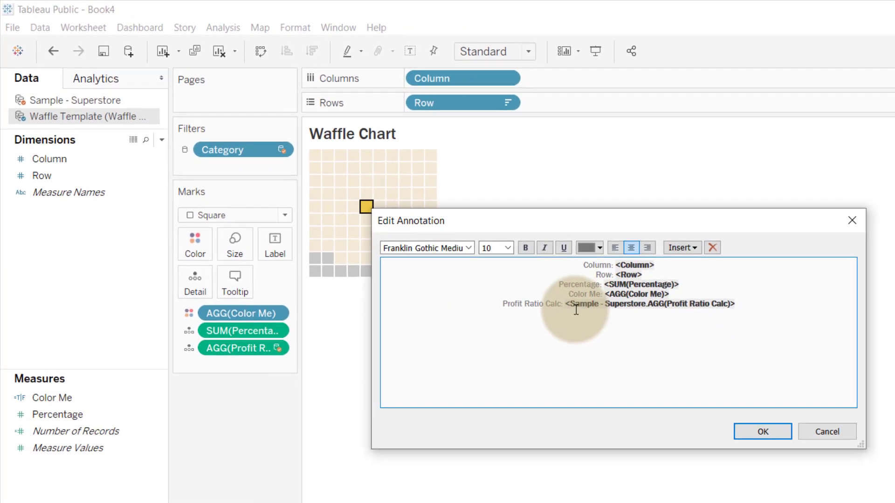
left_click_drag(561, 304, 540, 260)
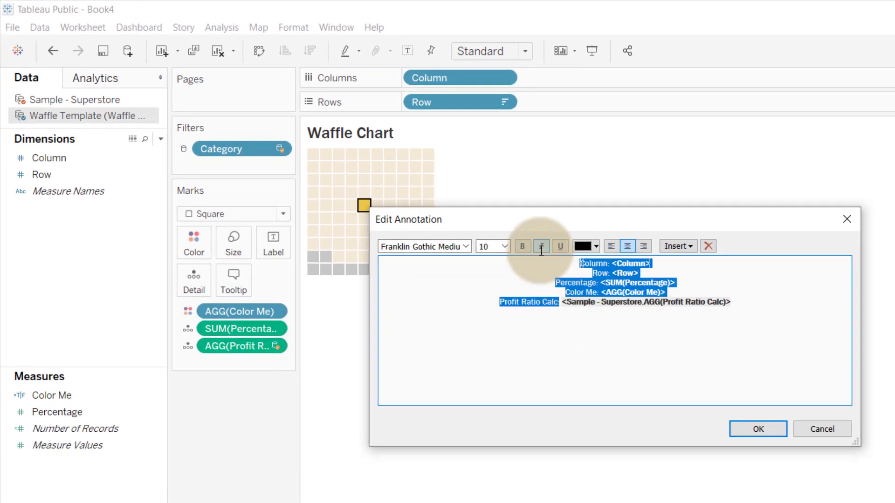
key("BackSpace")
Step: Format the annotation's Profit Ratio Calc text as bold at size 24 and apply the annotation
left_click_drag(721, 264, 507, 263)
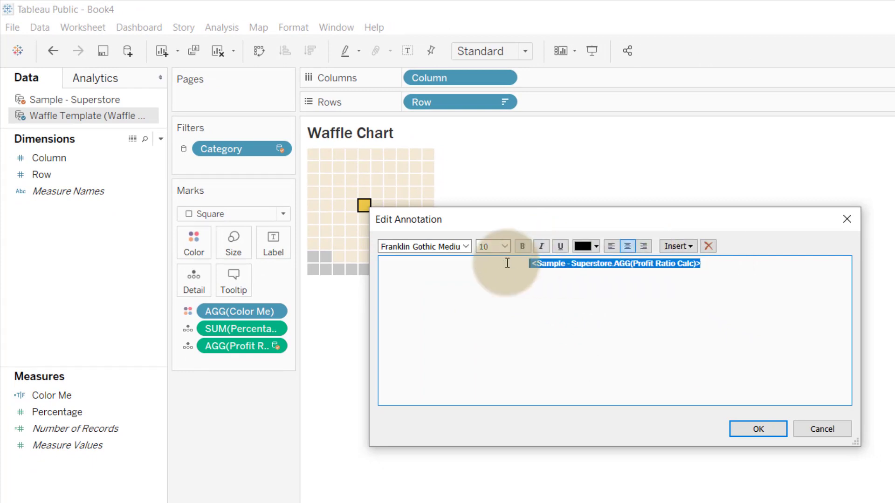
left_click(504, 246)
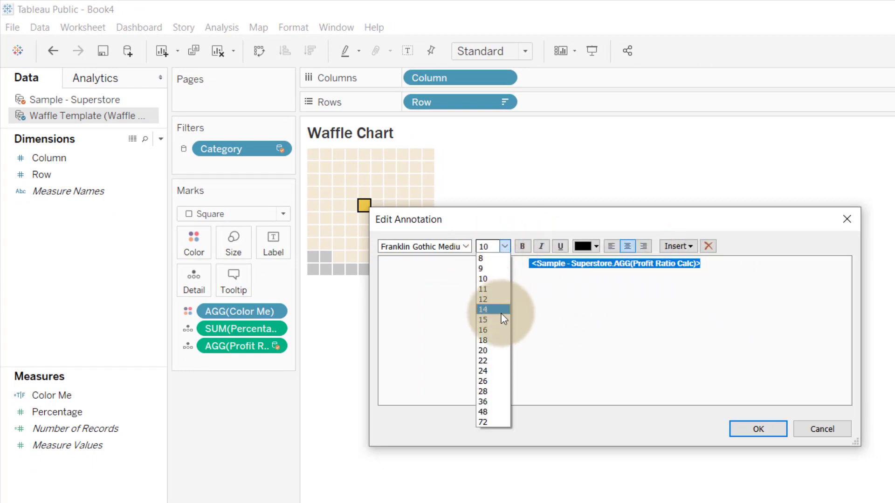
left_click(499, 370)
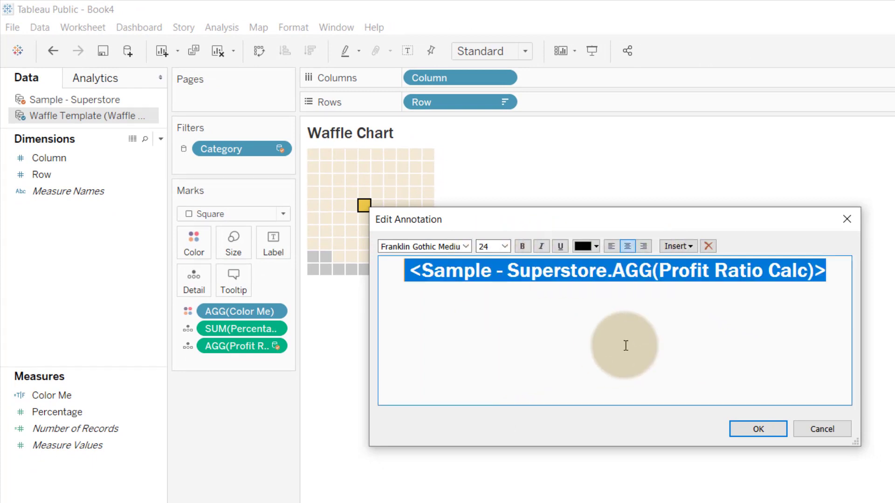
left_click(521, 250)
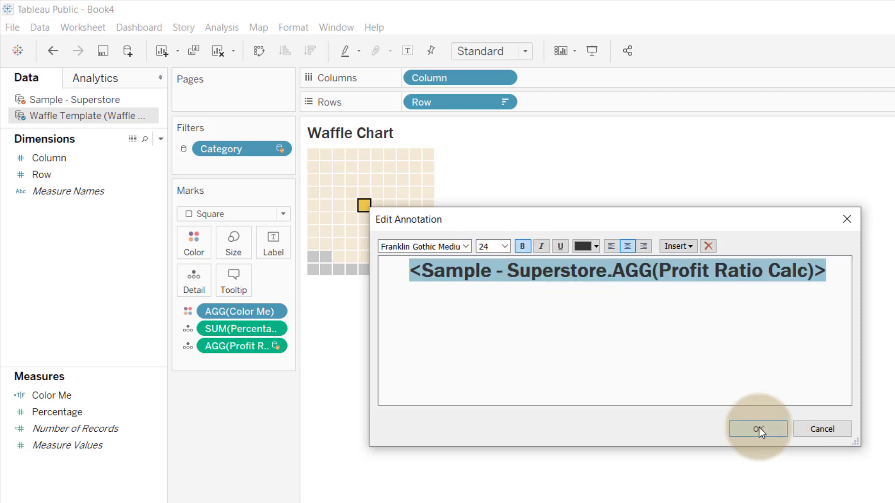
left_click(758, 428)
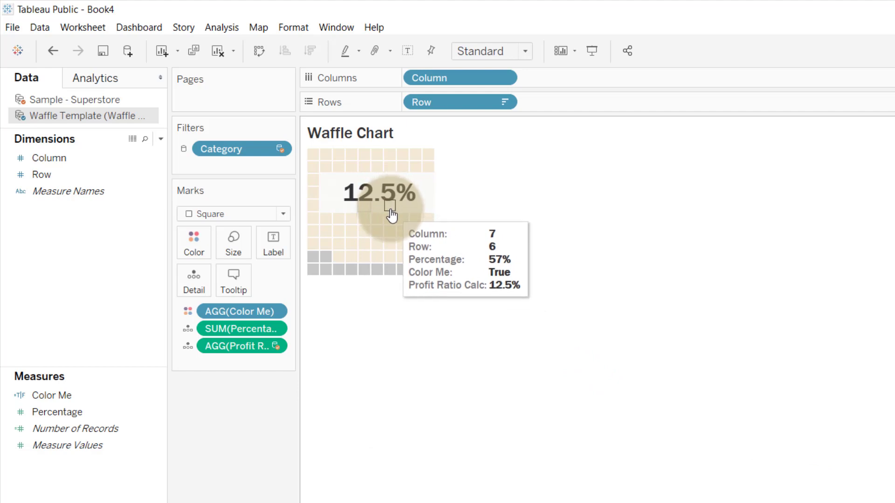
Step: Move the profit ratio annotation to the center of the waffle chart and deselect it
left_click(378, 192)
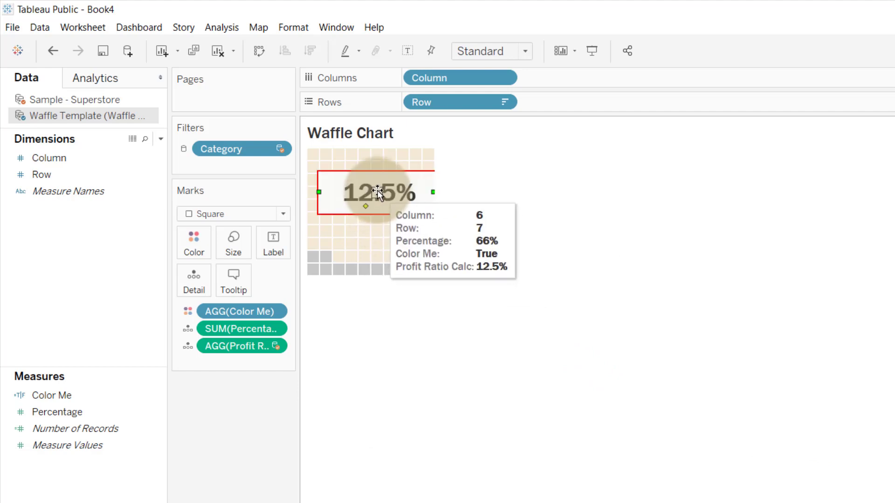
left_click_drag(378, 192, 371, 209)
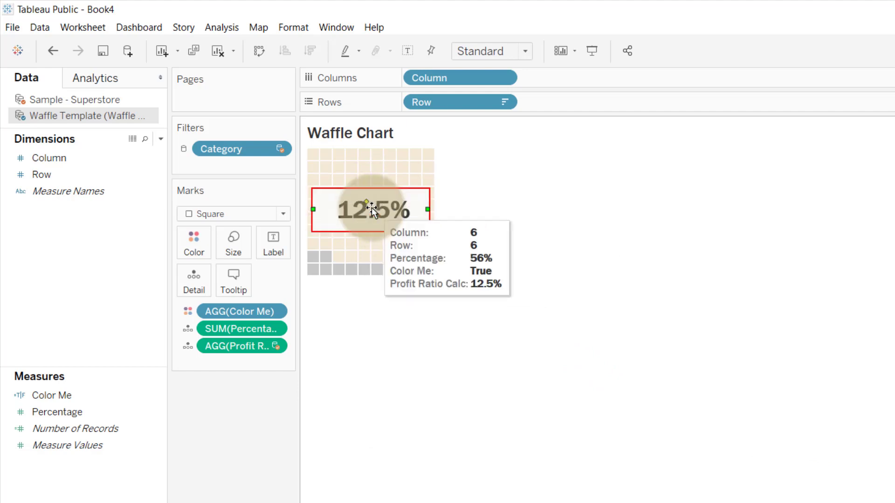
left_click(569, 201)
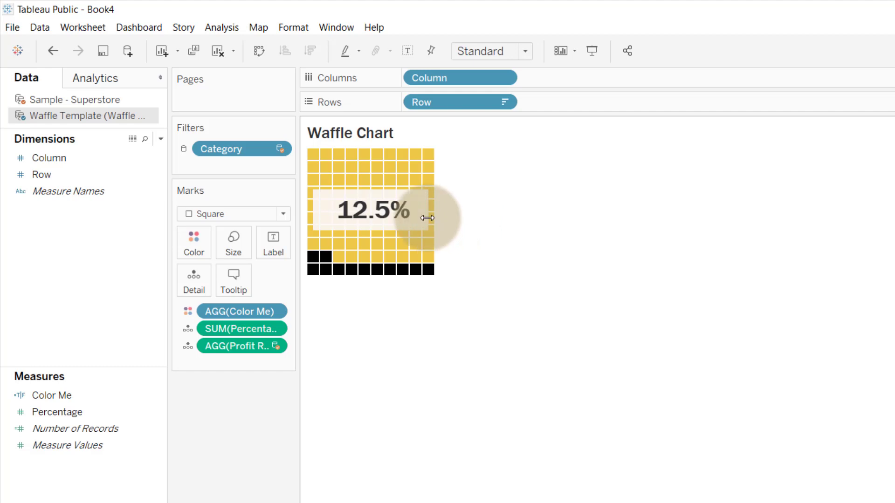
Step: Format the profit ratio annotation with Box, Shading and Line all set to None, and deselect it
right_click(376, 223)
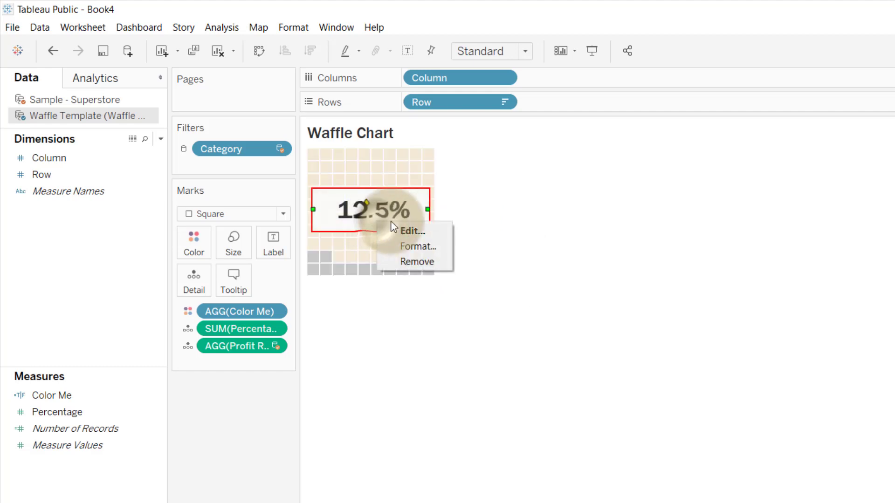
left_click(419, 247)
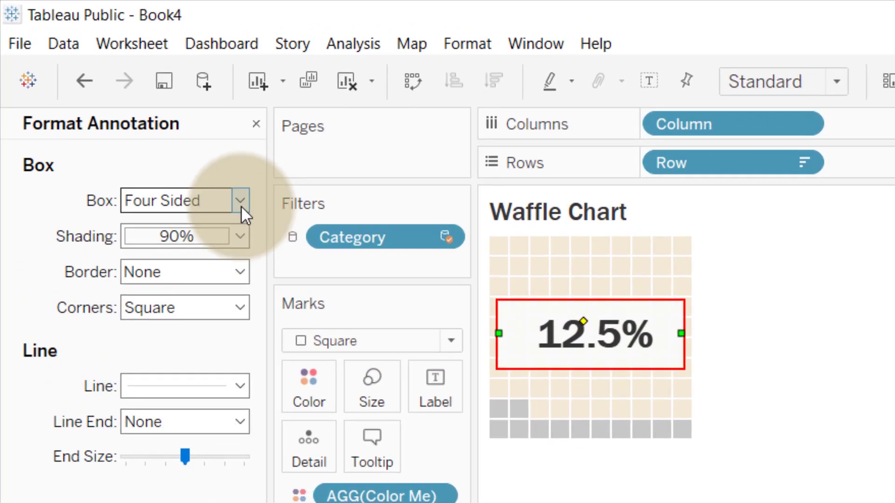
left_click(150, 126)
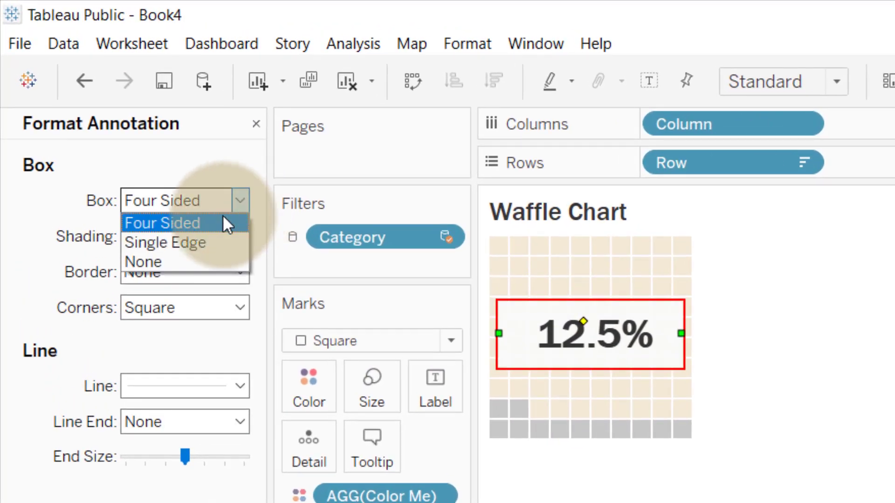
left_click(186, 262)
left_click(239, 237)
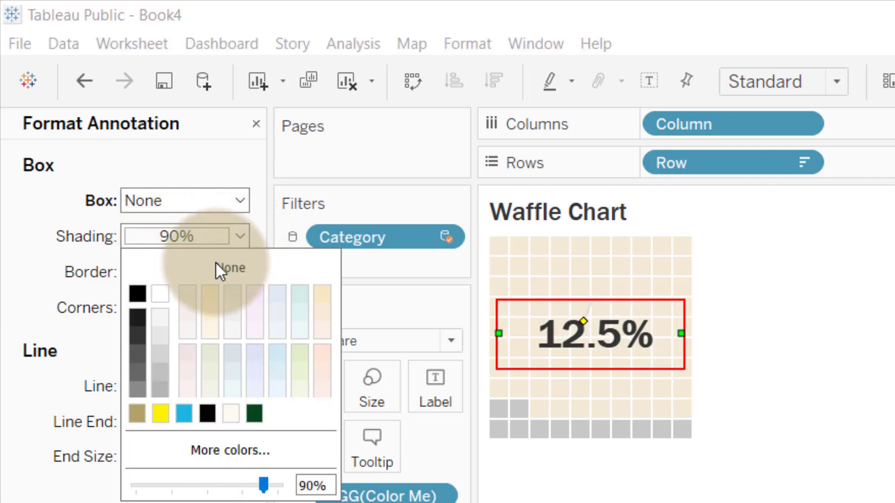
left_click(219, 271)
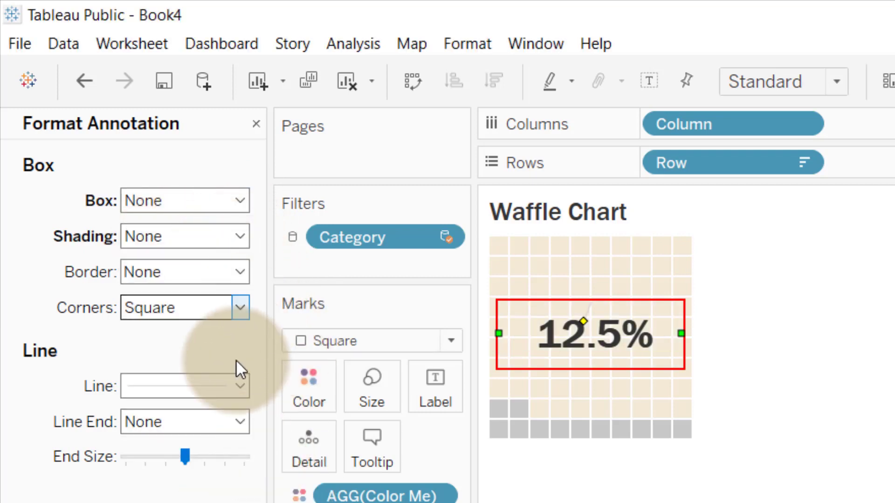
left_click(237, 391)
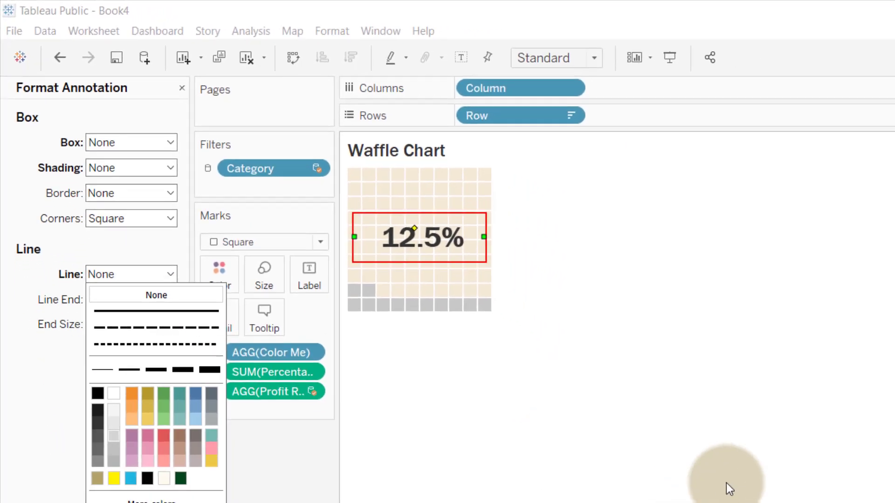
left_click(726, 484)
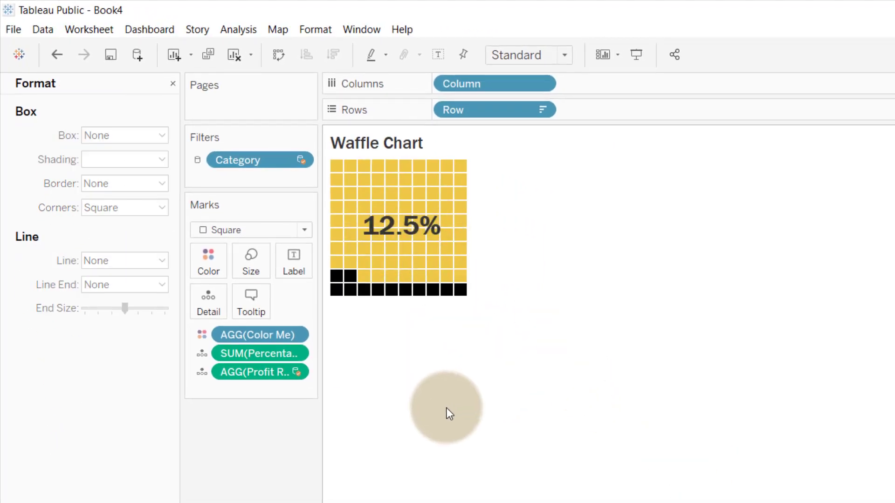
mouse_move(466, 278)
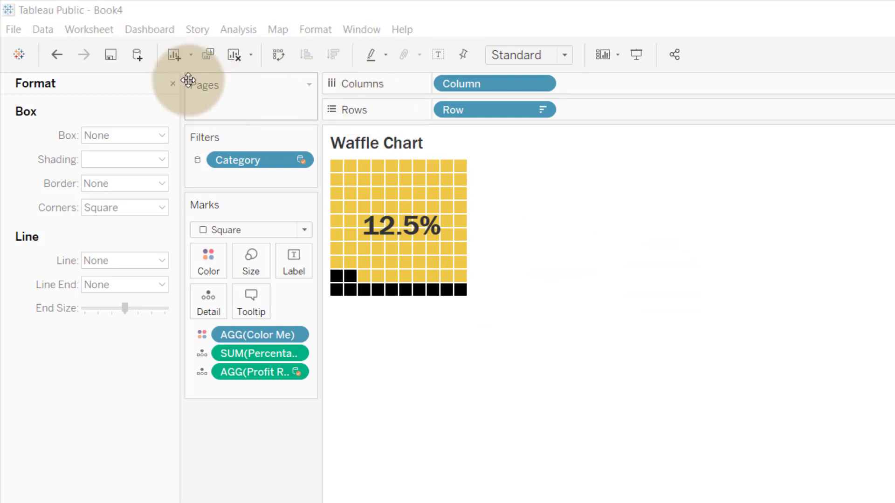
Step: Close the annotation formatting and replace the worksheet title with a centered "West"
left_click(172, 84)
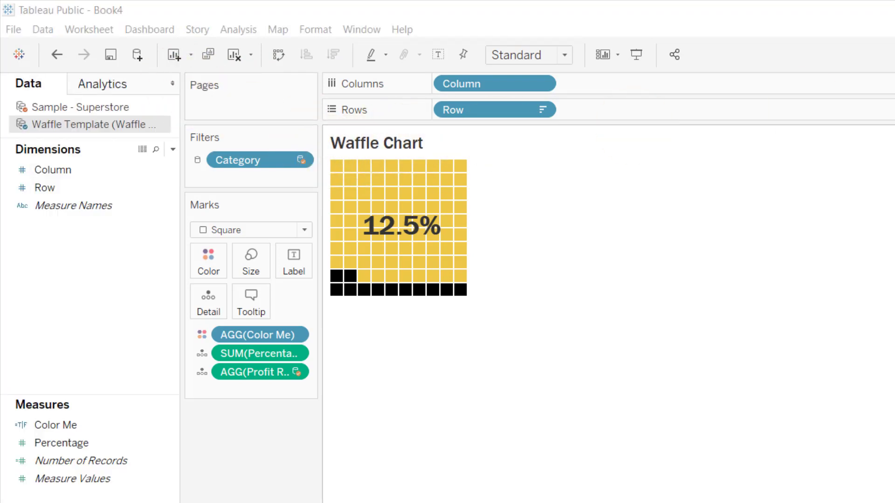
left_click_drag(894, 466, 819, 220)
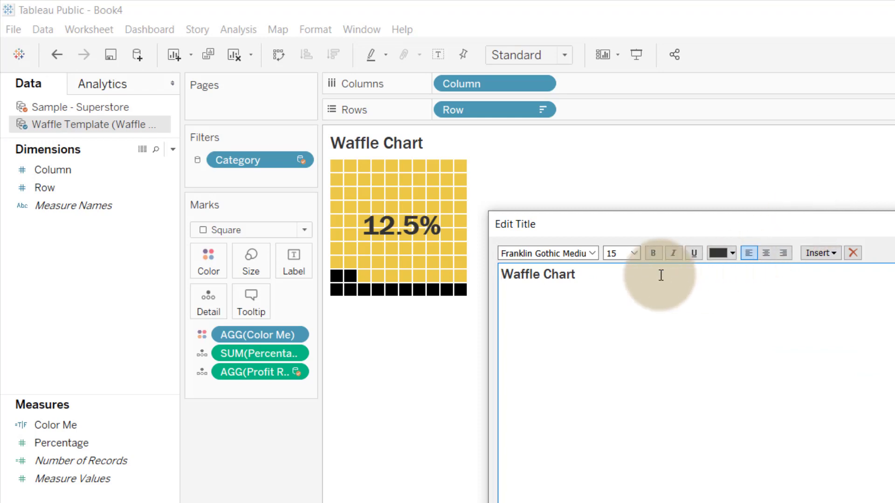
key("shift+Left")
key("ctrl+a")
type("West")
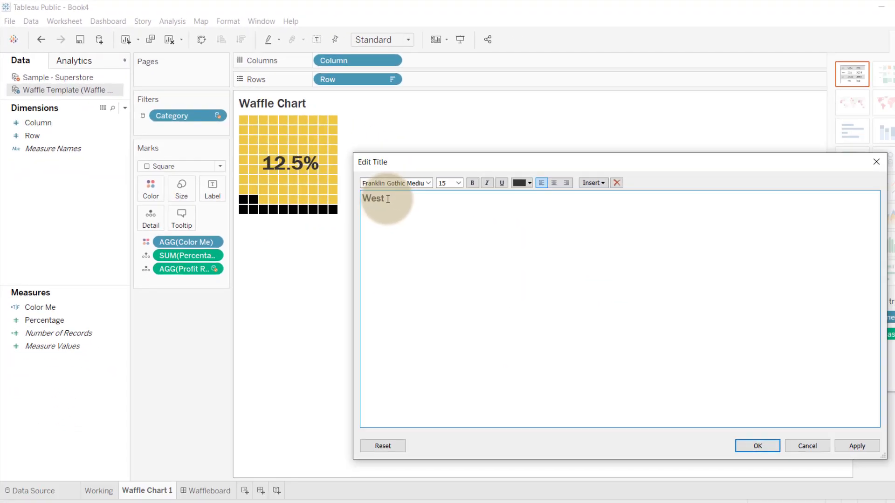
left_click_drag(533, 274, 501, 274)
left_click(518, 171)
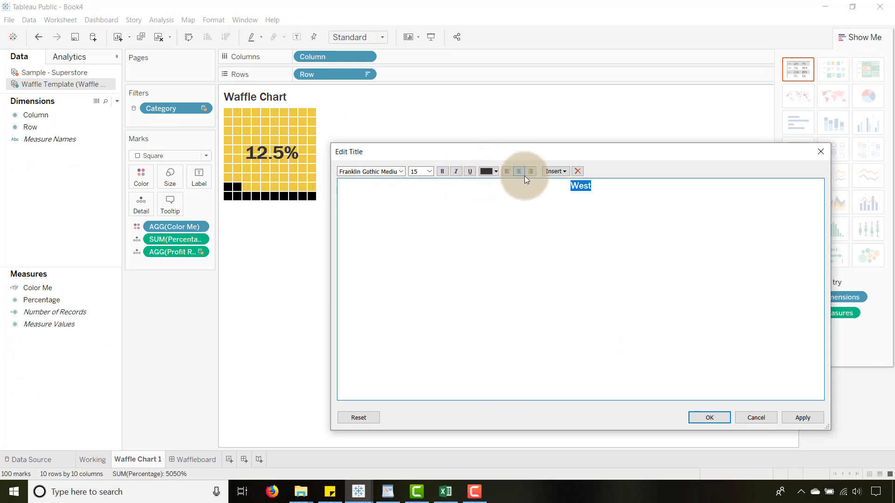
left_click(709, 419)
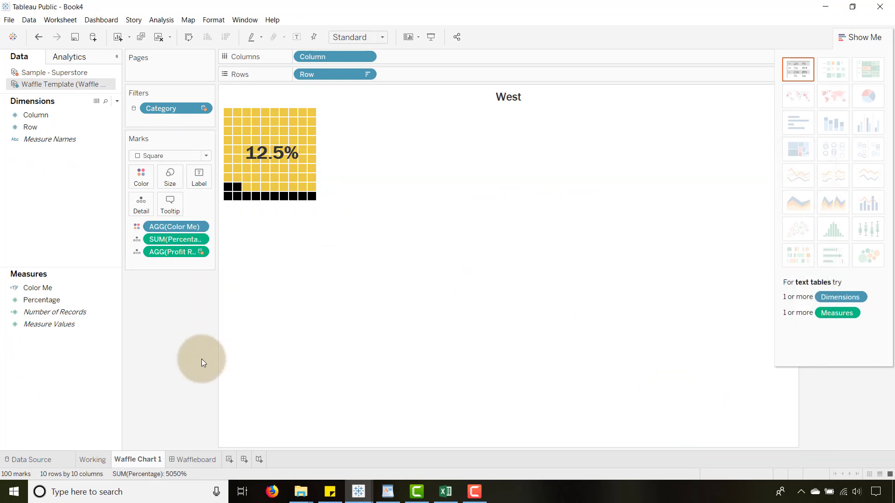
Step: Filter the worksheet by Region from Sample - Superstore with all values included, and show its filter control
left_click(55, 73)
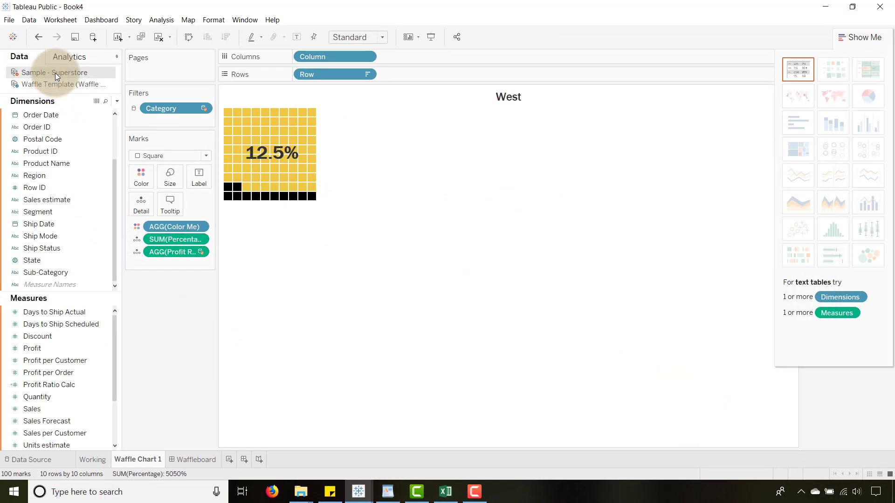
left_click(62, 201)
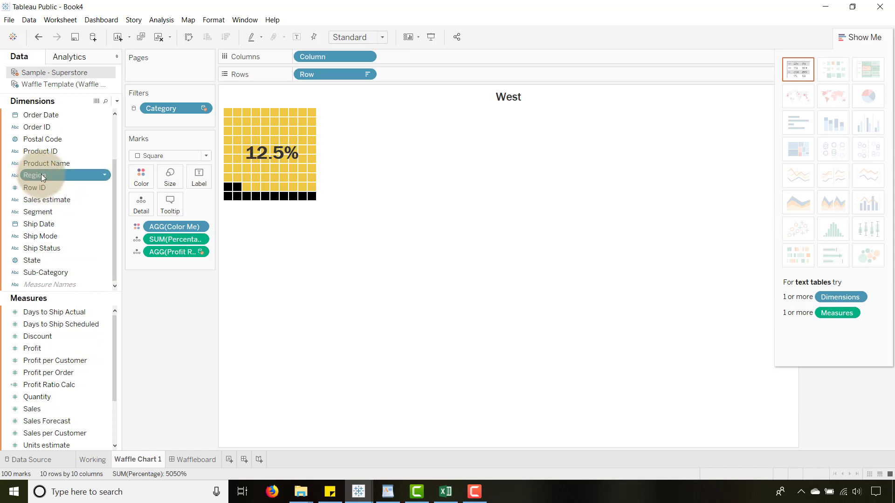
left_click_drag(41, 175, 152, 121)
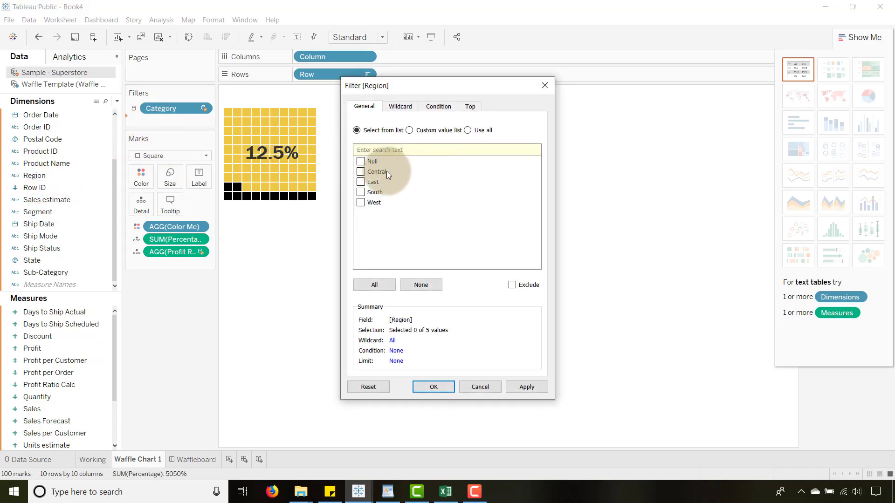
left_click(374, 284)
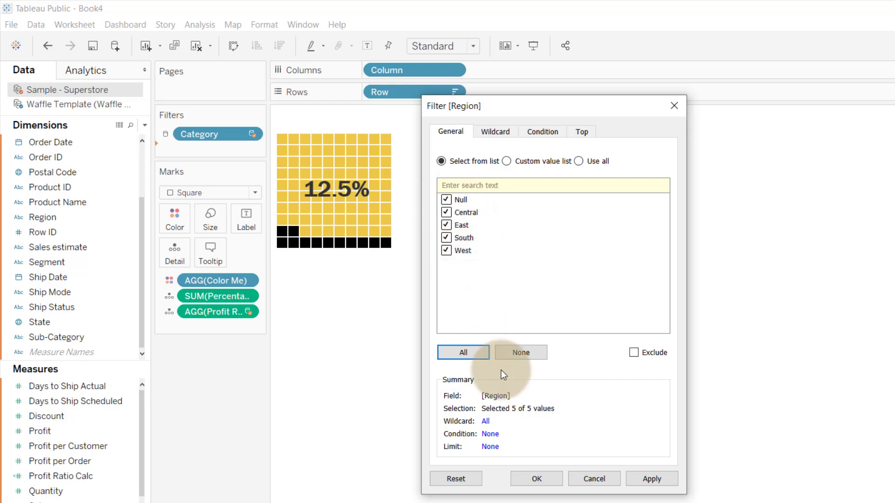
left_click(543, 480)
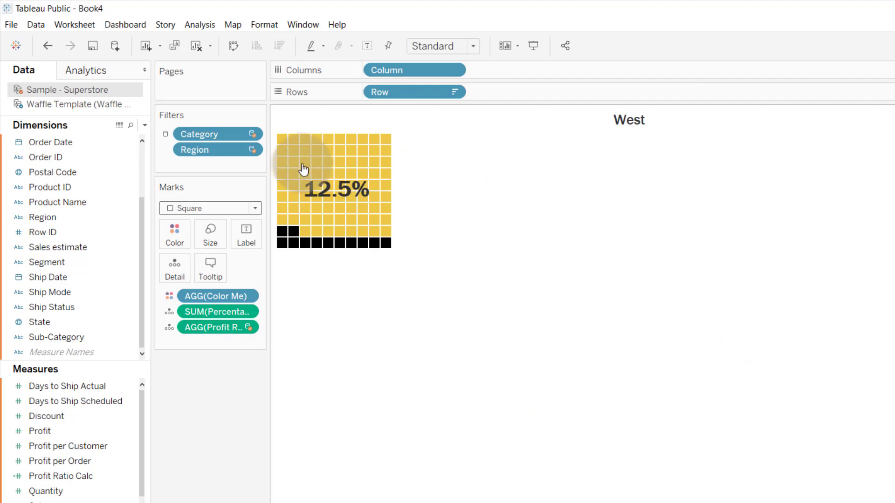
right_click(201, 151)
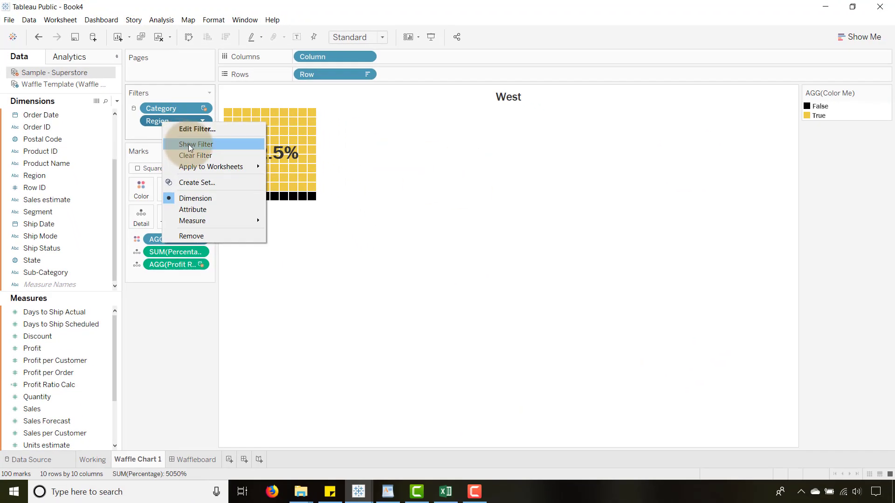
left_click(189, 144)
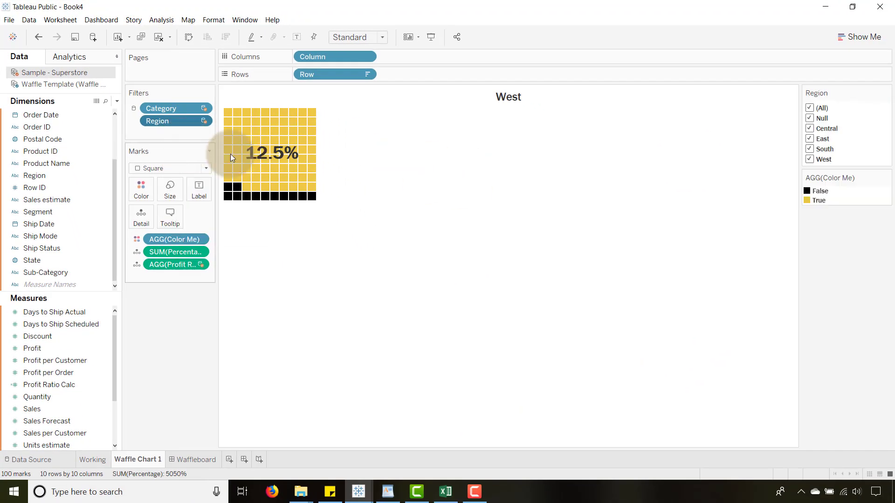
Step: Try the Region filter on the waffle chart with only West selected, and restore all regions
left_click(811, 109)
left_click(810, 160)
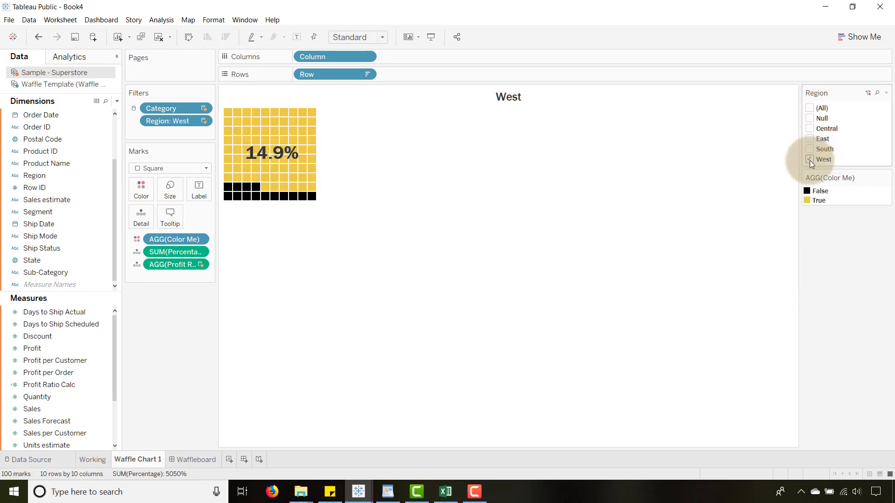
left_click(810, 161)
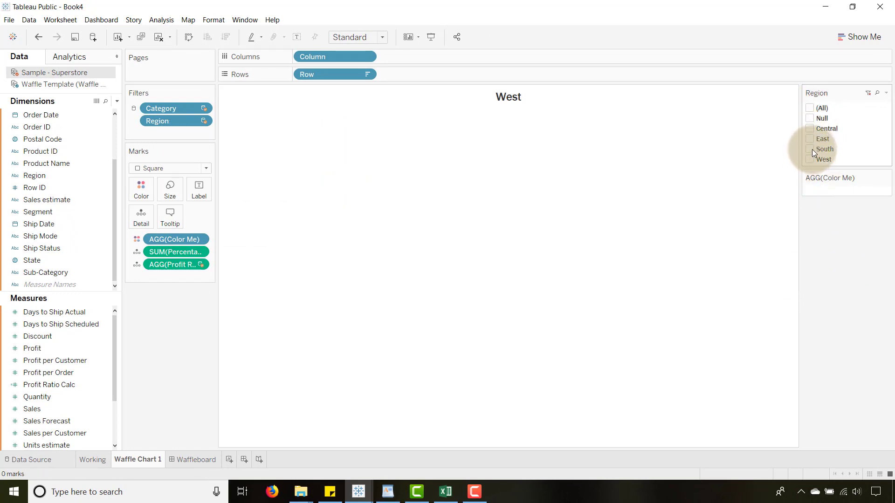
left_click(812, 149)
left_click(812, 149)
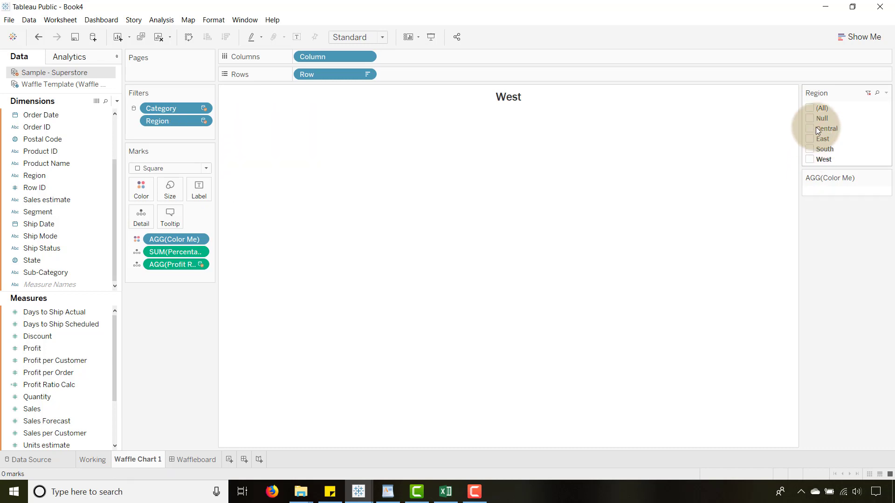
left_click(813, 108)
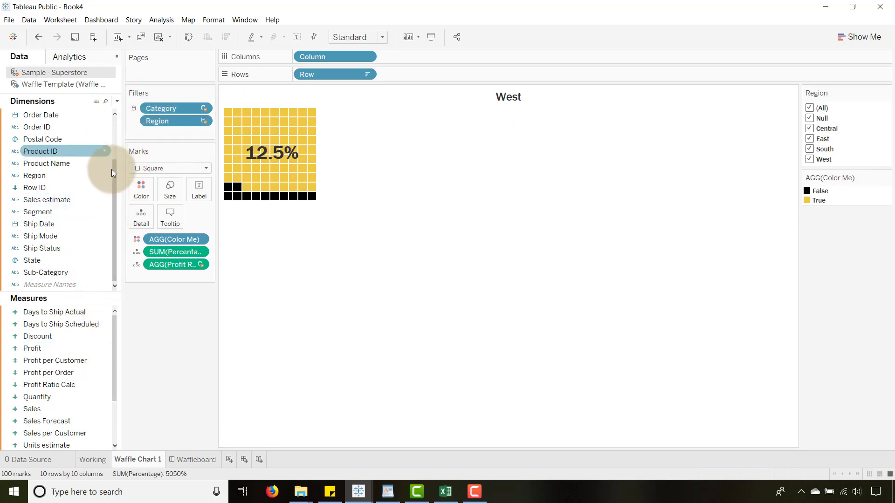
Step: Show the filter control for the worksheet's Category filter
left_click_drag(113, 177, 113, 137)
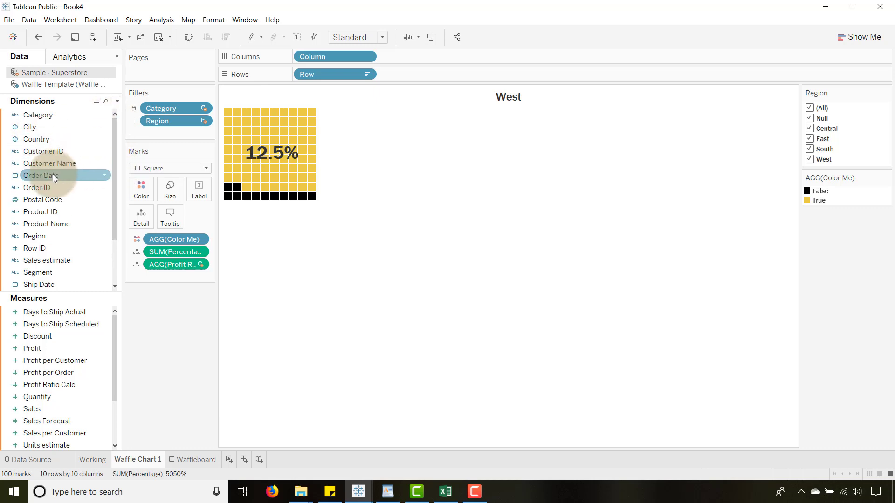
right_click(161, 108)
left_click(184, 130)
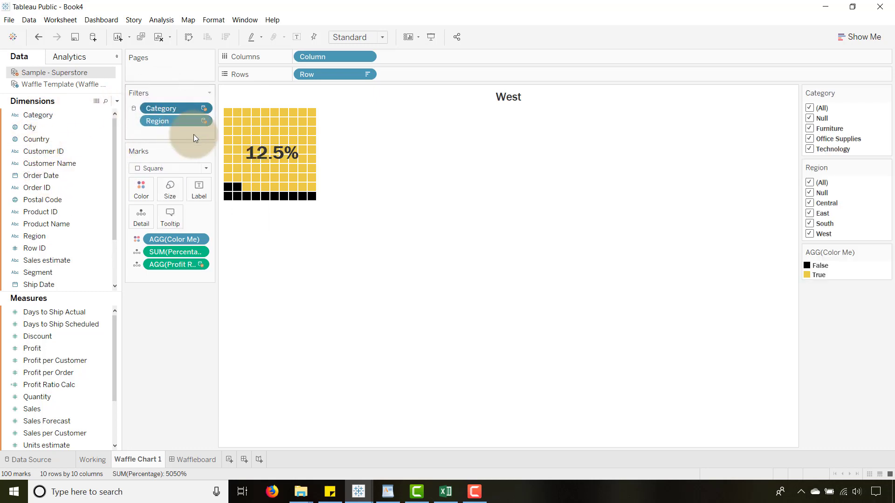
Step: Clear the Category filter and add Furniture, Office Supplies and Technology one by one to test the waffle chart
left_click(810, 183)
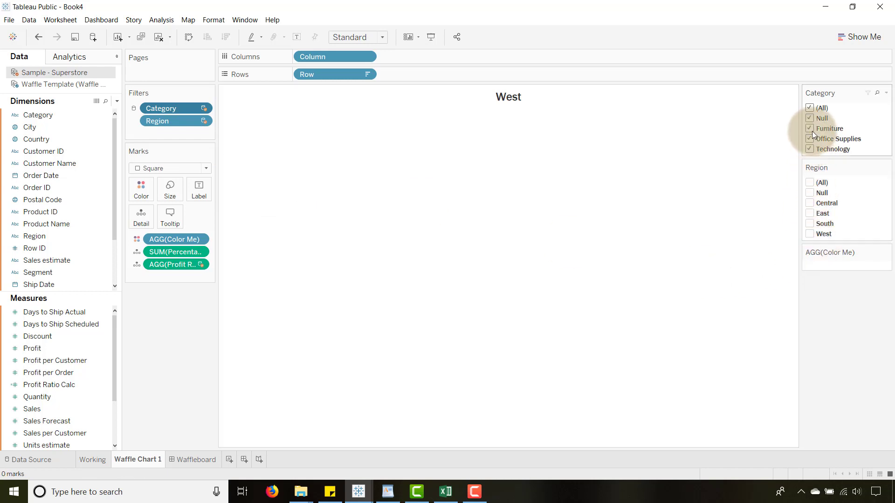
left_click(810, 183)
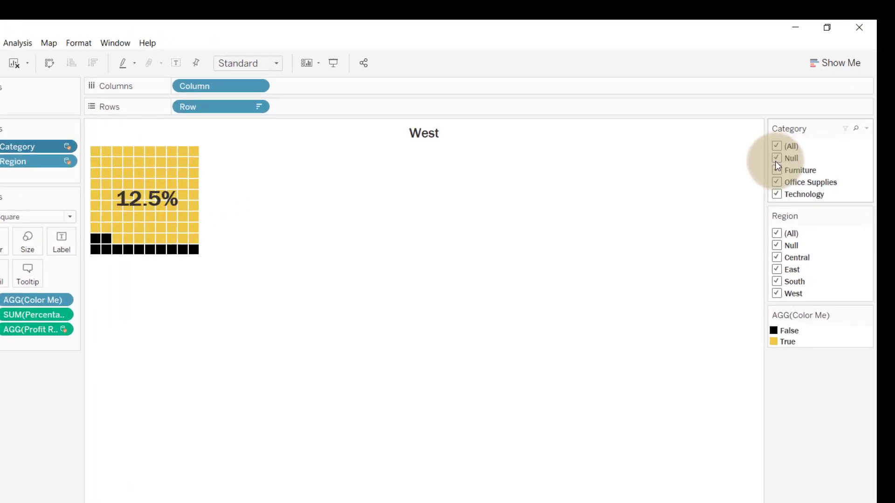
left_click(809, 108)
left_click(760, 198)
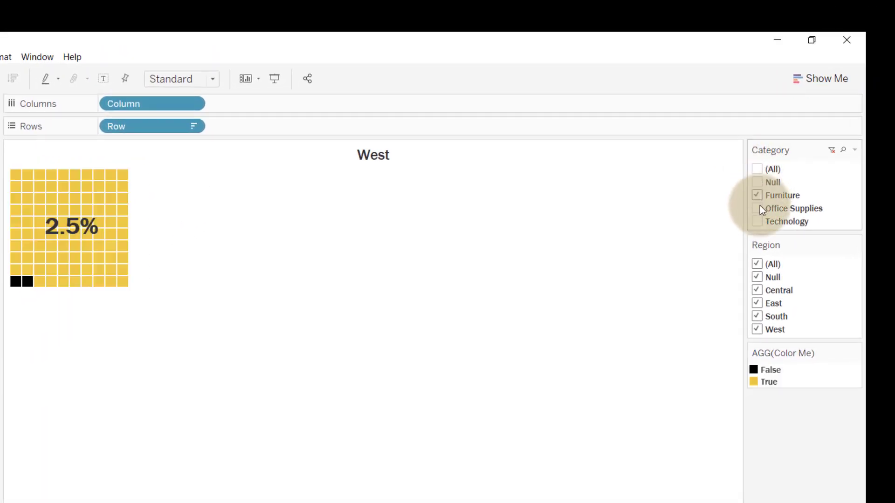
left_click(757, 208)
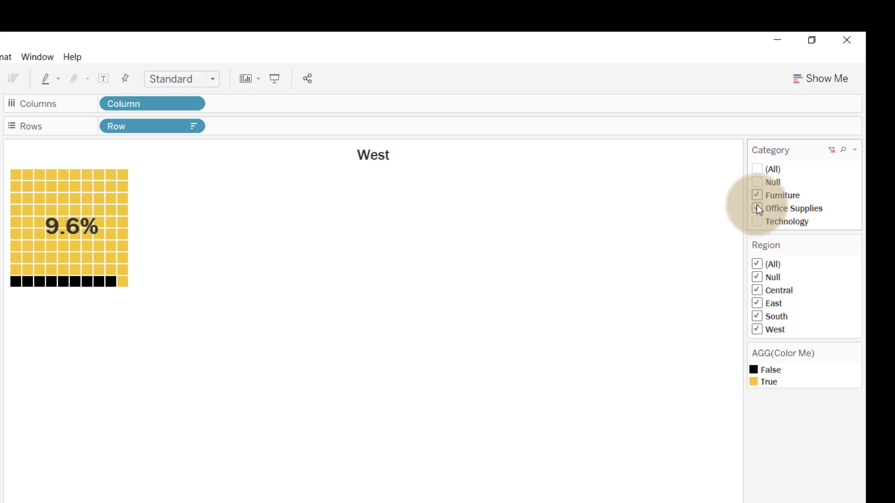
left_click(757, 219)
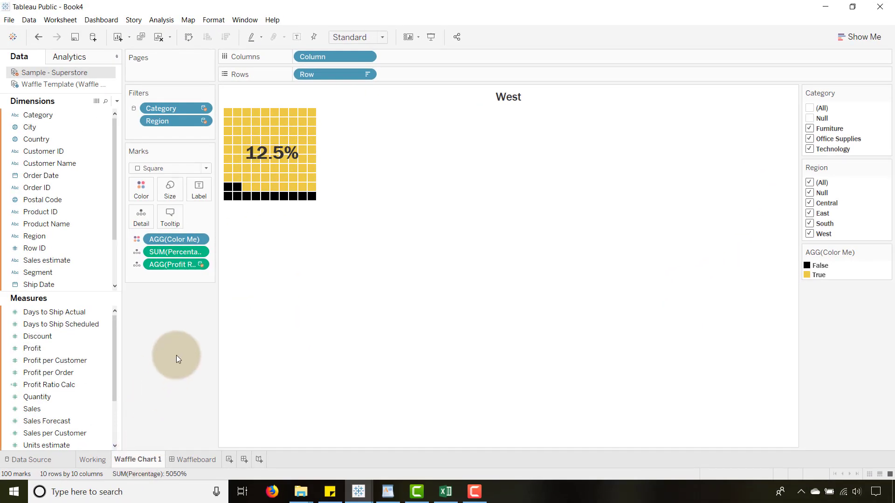
Step: Remove the Category filter from Waffle Chart 1 and duplicate the worksheet
left_click(885, 93)
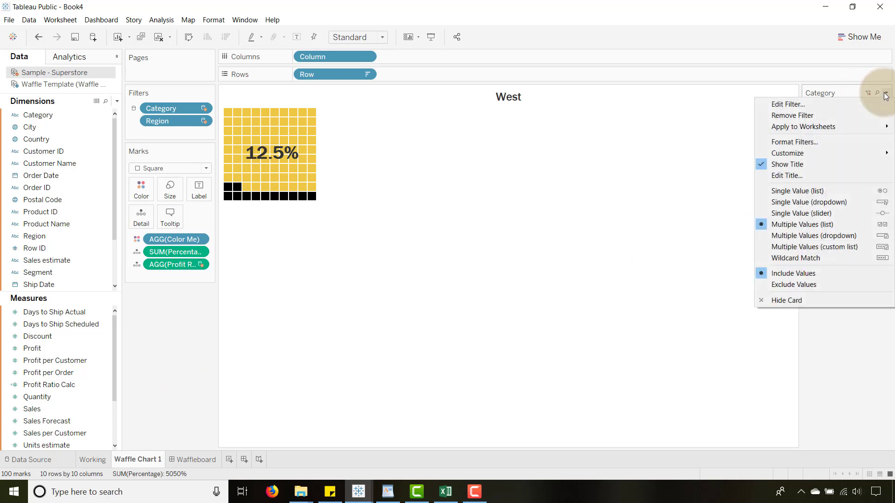
left_click(795, 115)
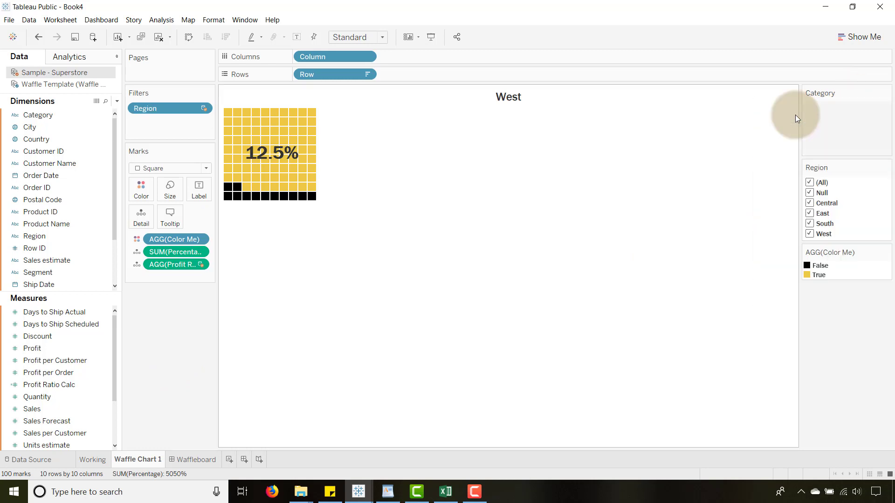
left_click(164, 271)
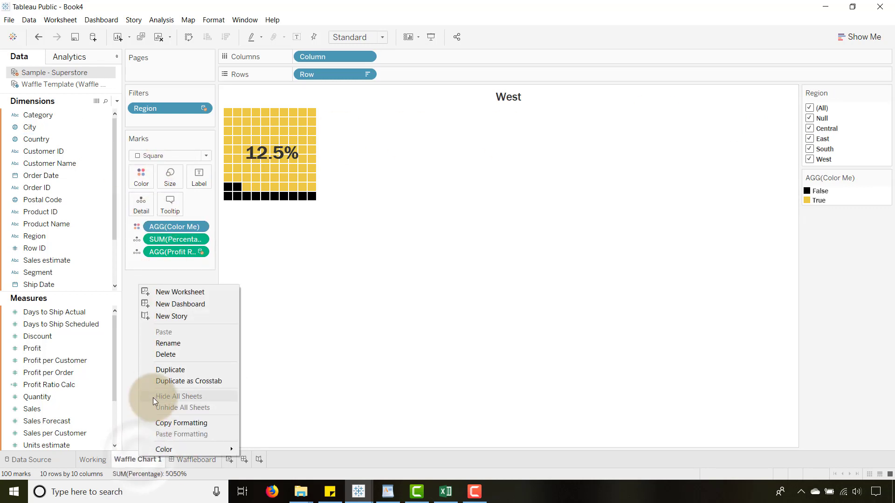
left_click(170, 371)
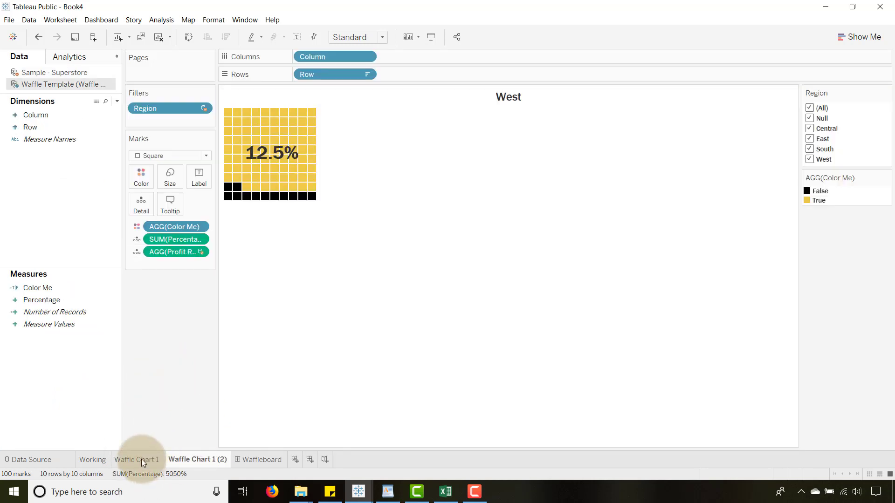
Step: Rename the original waffle chart sheet as West and its duplicate as South
double_click(141, 460)
type("West")
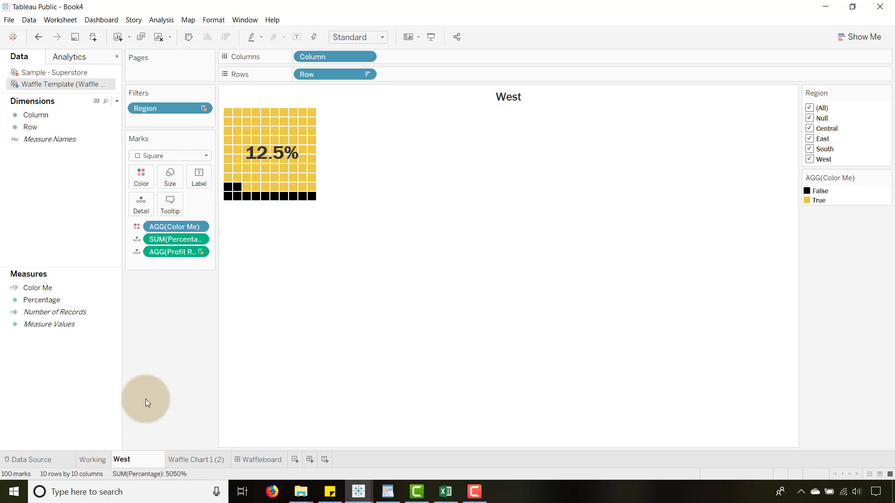
key("Return")
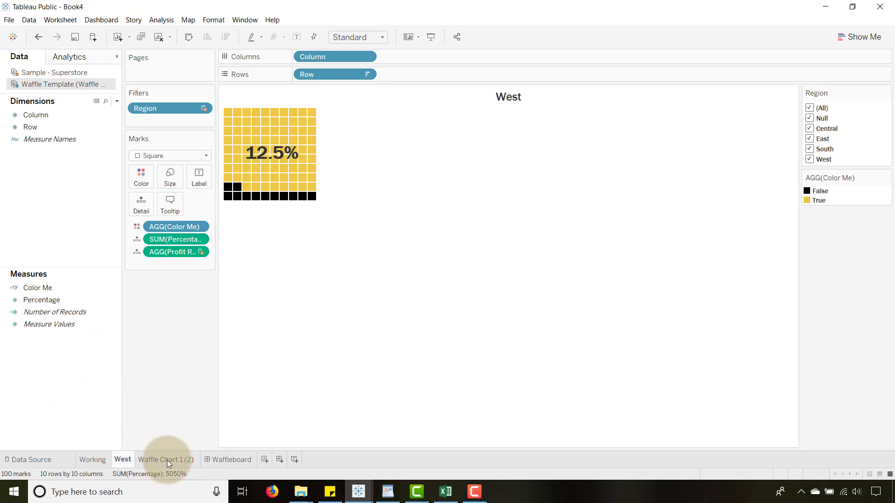
left_click(167, 460)
double_click(167, 460)
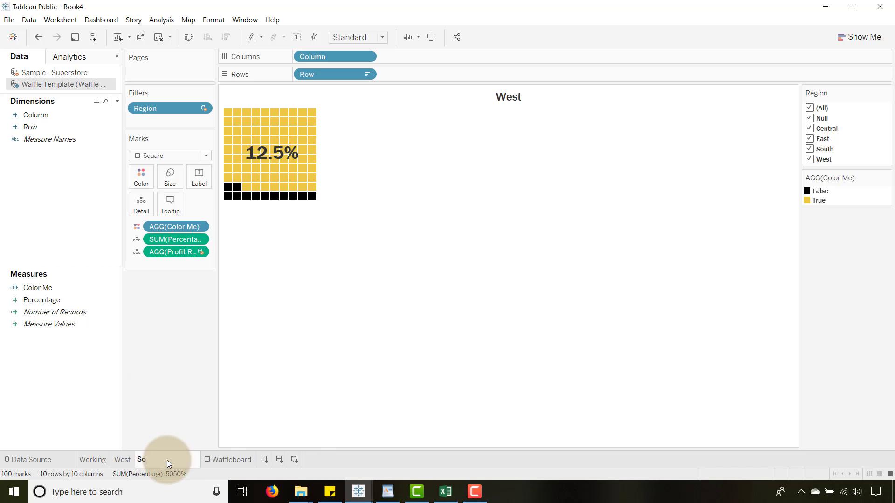
left_click(150, 406)
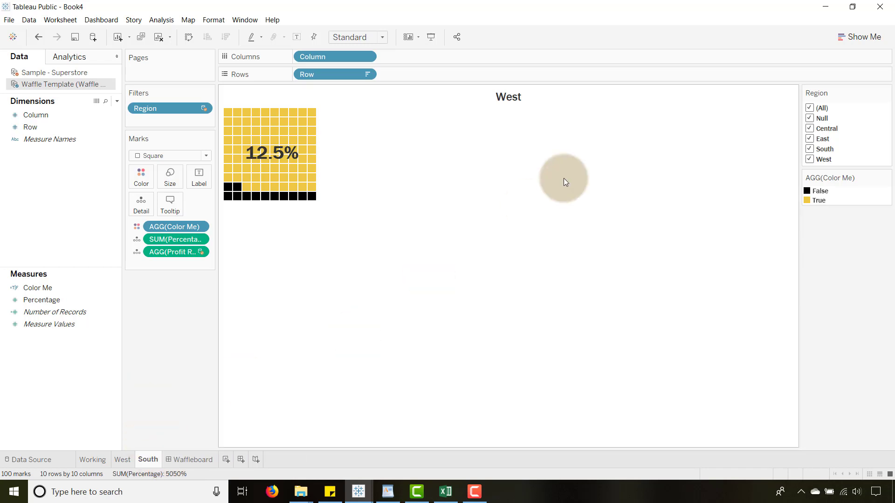
Step: Set the South sheet's title to "South" and limit its Region filter to South only
double_click(501, 97)
left_click_drag(598, 181, 571, 185)
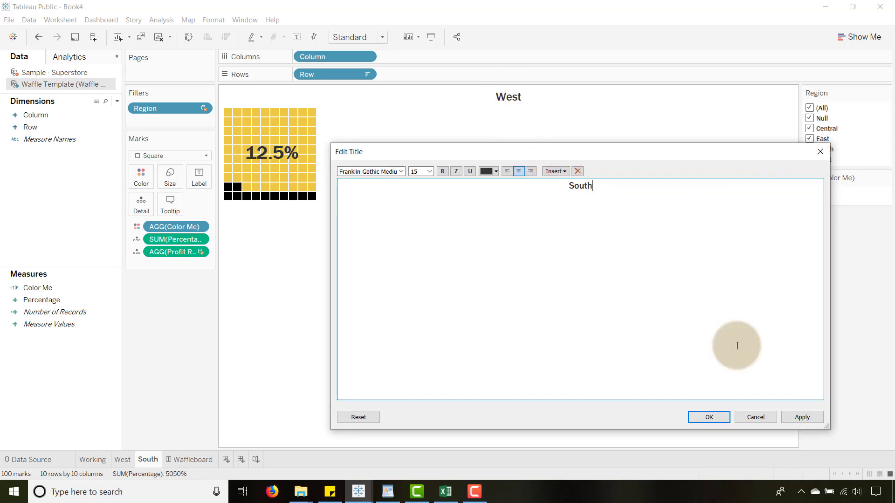
left_click(709, 418)
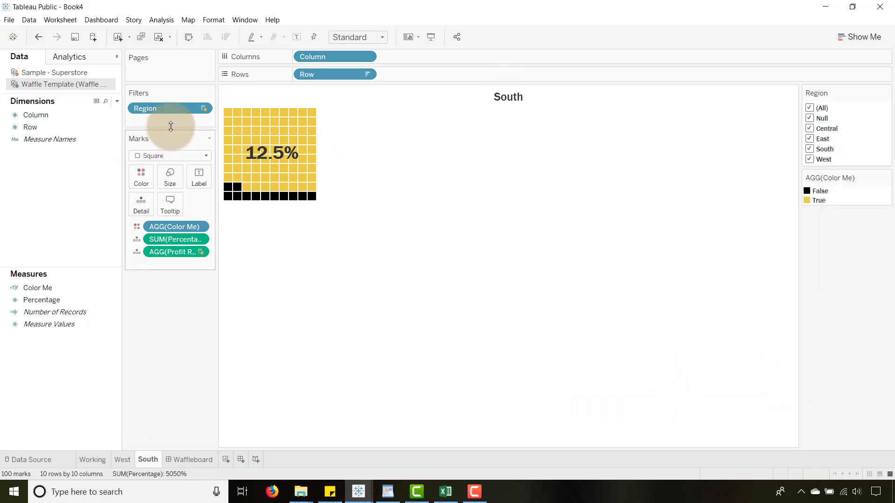
left_click(811, 107)
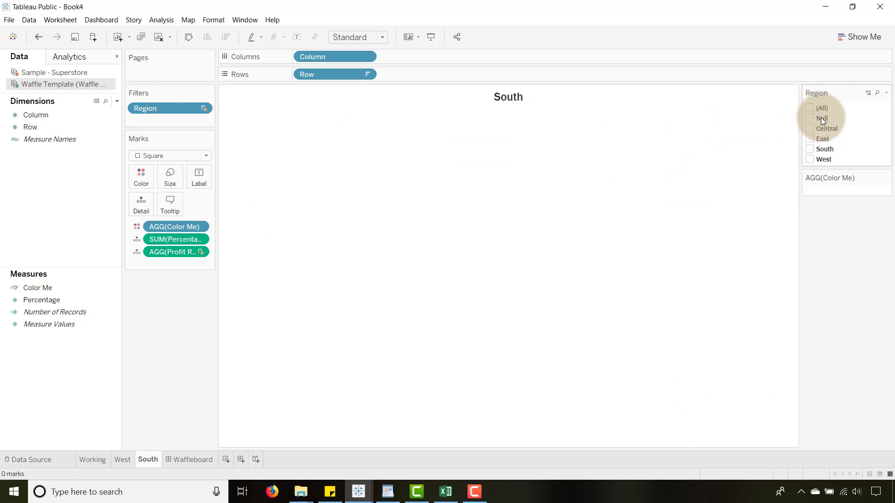
left_click(811, 149)
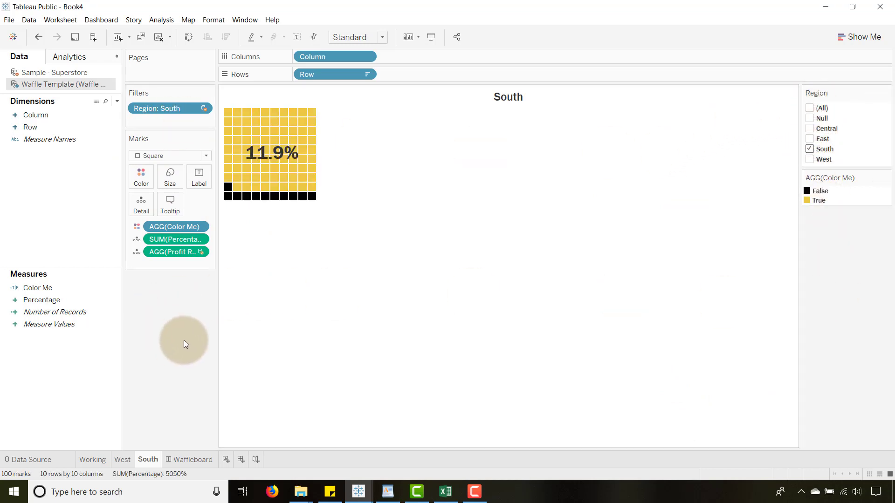
Step: Duplicate the South worksheet and limit the copy's Region filter to East only
mouse_move(297, 163)
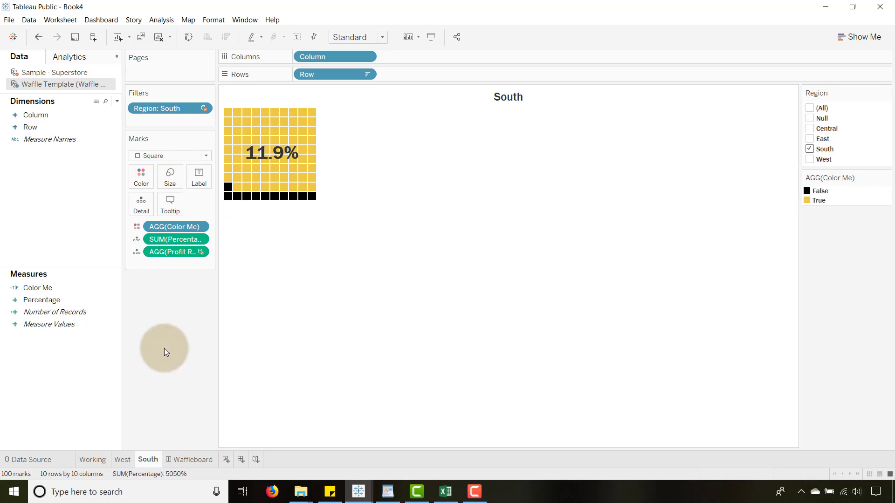
right_click(150, 458)
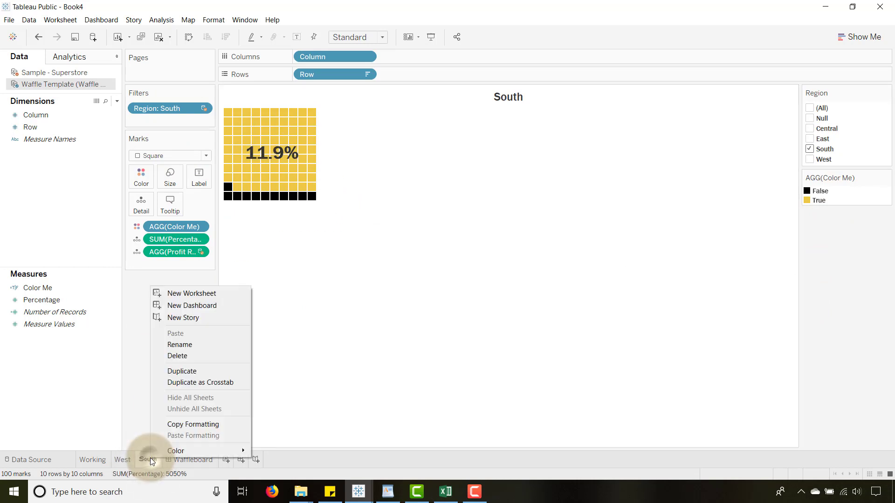
left_click(197, 370)
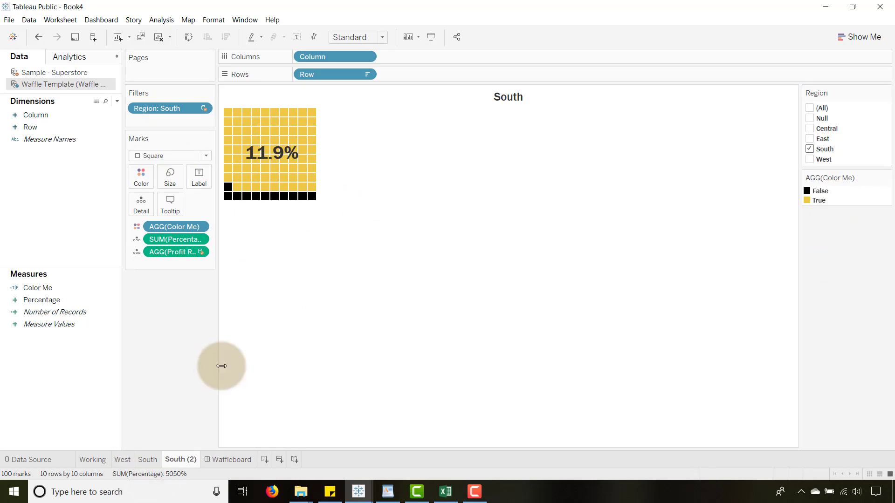
left_click(809, 149)
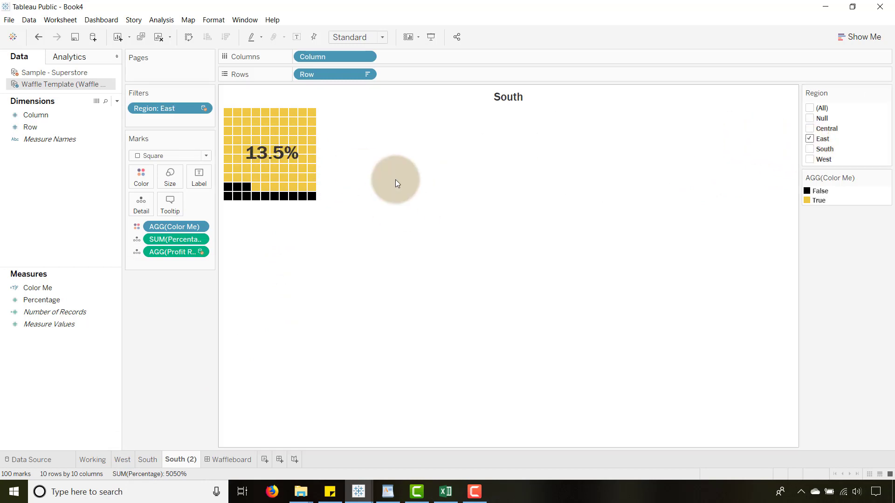
Step: Change the duplicated sheet's title to "East" and rename the worksheet East
double_click(526, 98)
left_click_drag(601, 186, 543, 179)
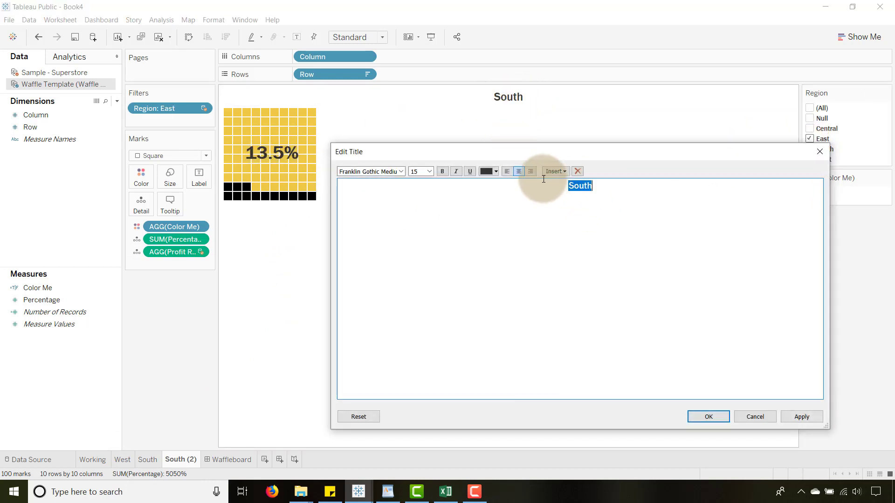
left_click(713, 417)
double_click(189, 460)
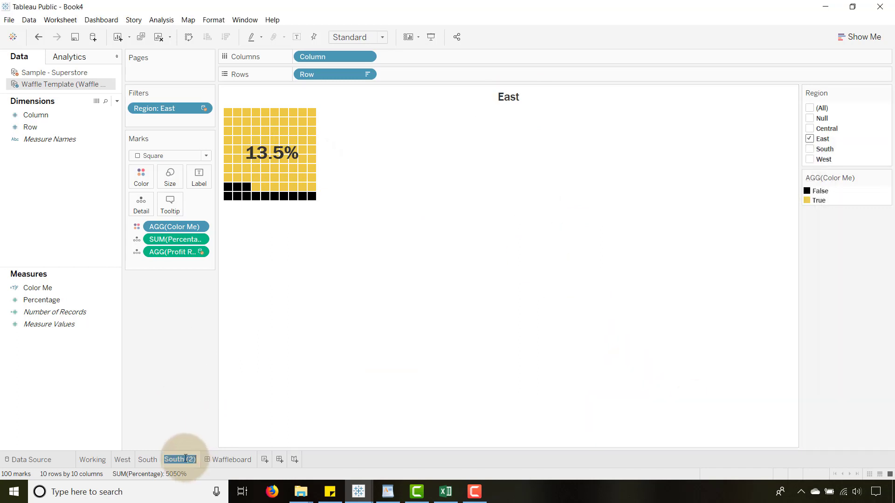
type("East")
key("Return")
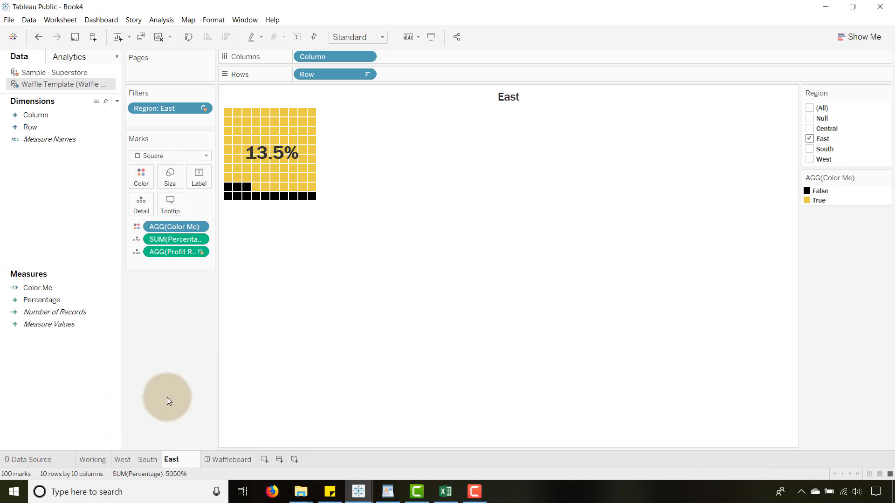
Step: Duplicate the East worksheet and rename the copy Central
right_click(177, 460)
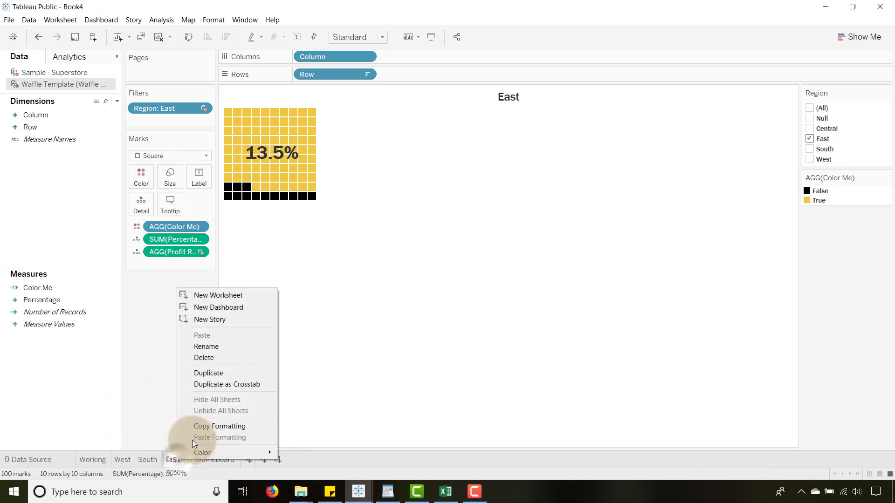
left_click(211, 373)
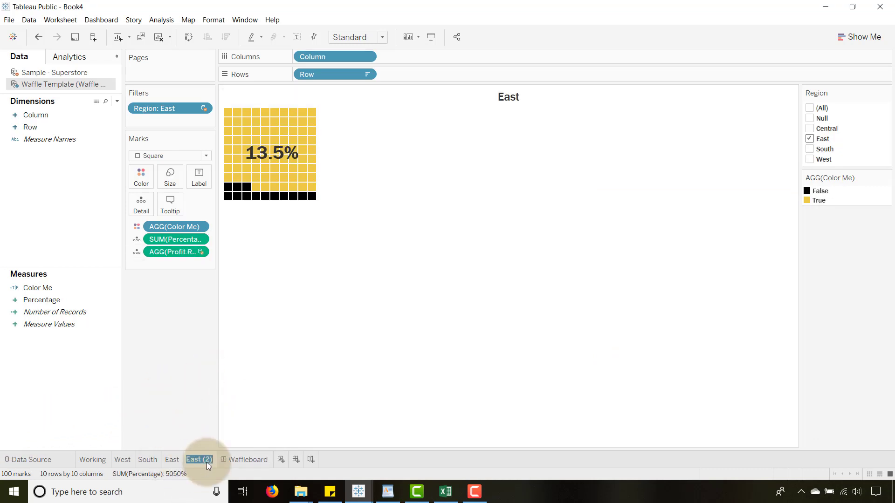
key("Return")
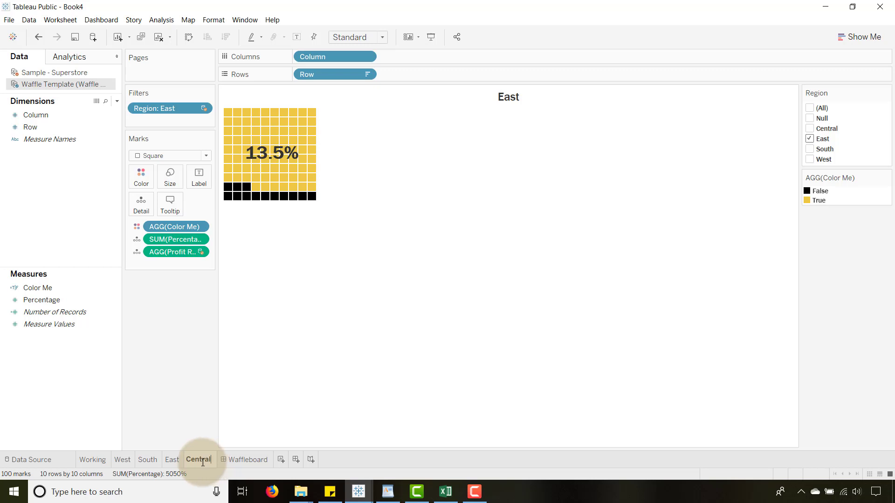
Step: Set the Central sheet's title to "Central" and limit its Region filter to Central only
double_click(506, 96)
left_click_drag(593, 184, 551, 185)
type("Central")
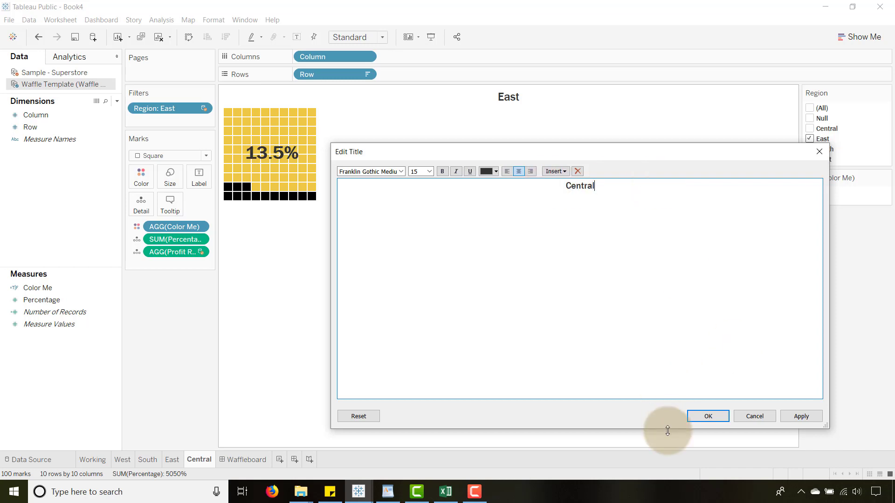
left_click(707, 416)
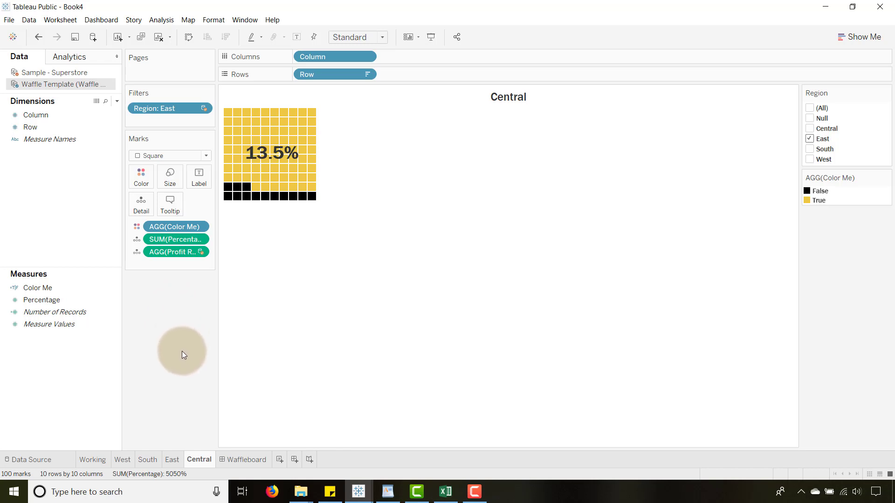
left_click(810, 129)
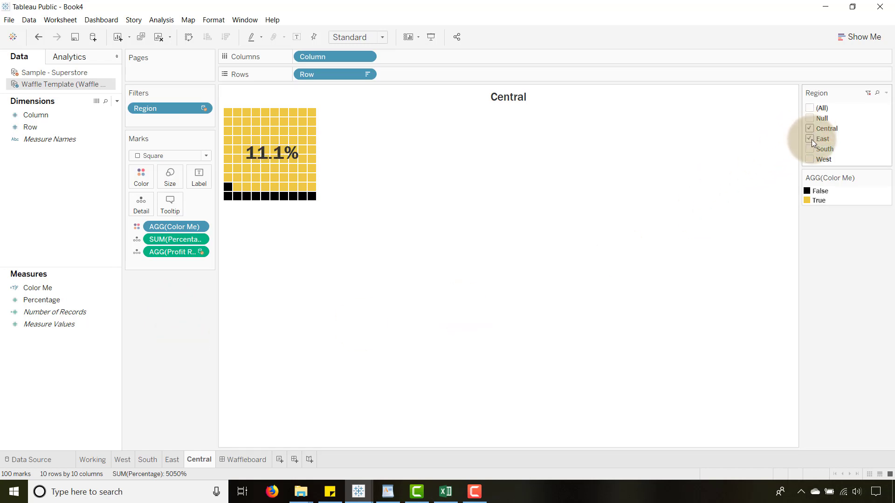
Step: Review the waffle charts on the West, South, East and Central sheets, and open the Waffleboard dashboard
left_click(172, 459)
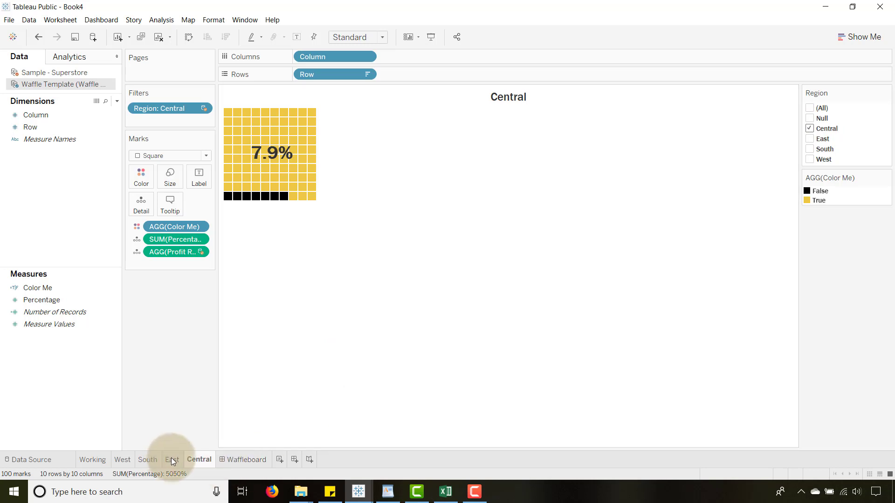
left_click(148, 459)
left_click(124, 459)
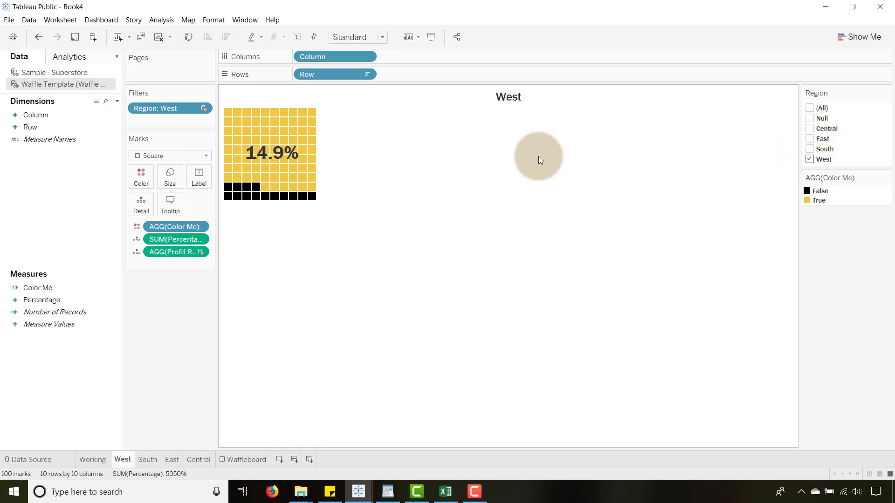
left_click(146, 459)
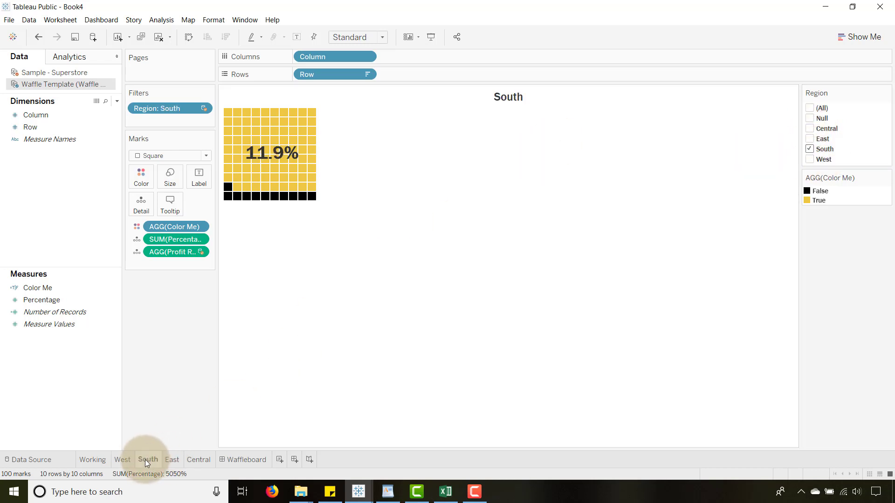
left_click(172, 461)
left_click(197, 458)
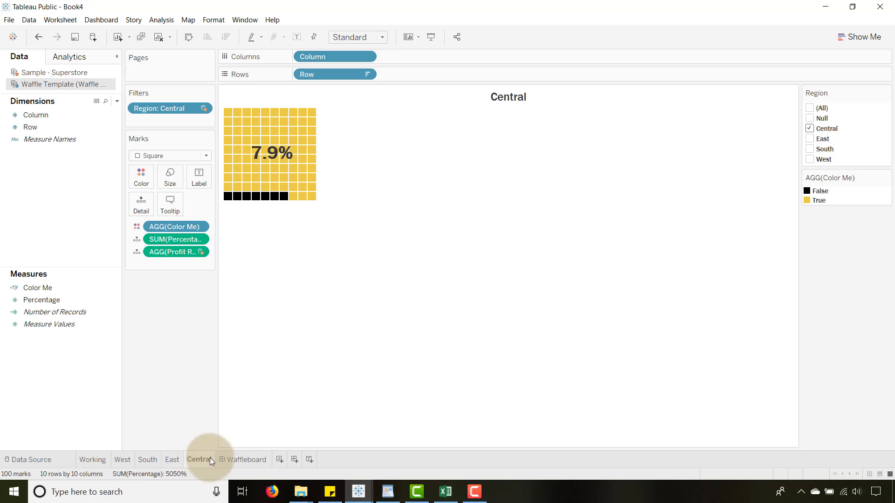
left_click(244, 453)
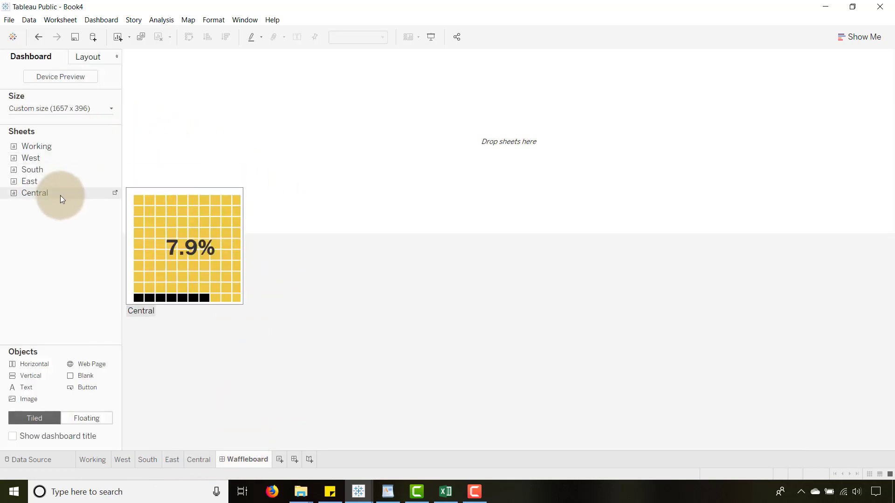
Step: Try a vertical layout container on the empty Waffleboard dashboard, and undo adding it
mouse_move(41, 169)
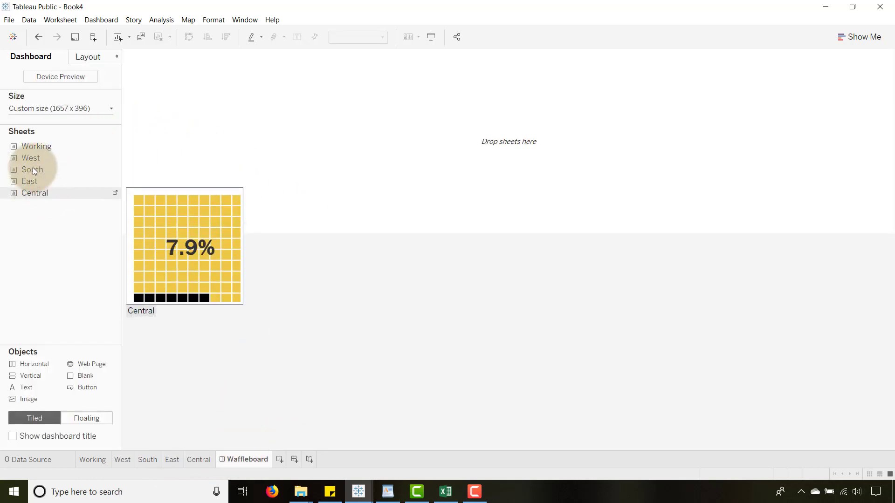
left_click_drag(31, 159, 39, 266)
left_click(18, 368)
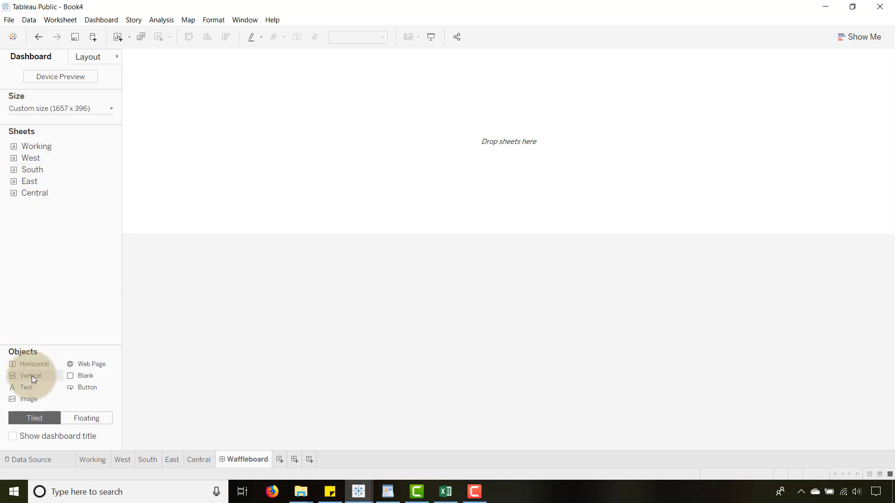
left_click_drag(29, 377, 275, 156)
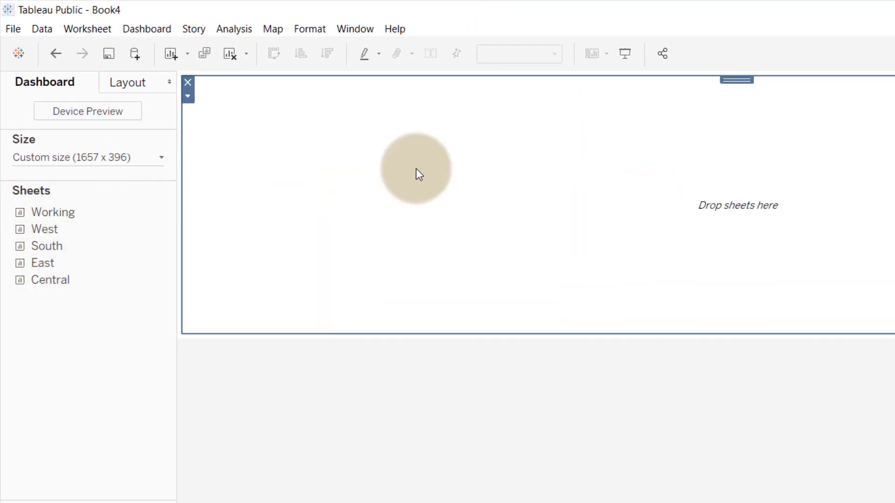
key("ctrl+z")
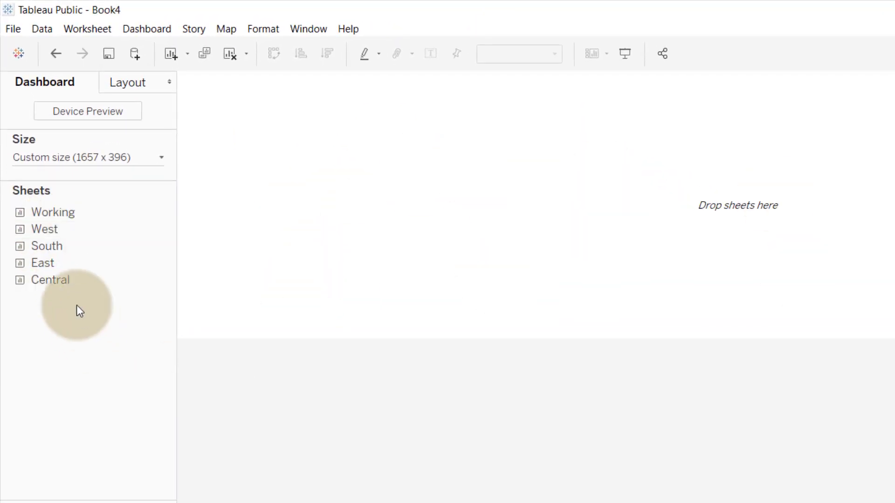
Step: Place the West, South, East and Central sheets side by side, in that order, on the Waffleboard dashboard
mouse_move(53, 230)
left_click_drag(52, 228, 259, 186)
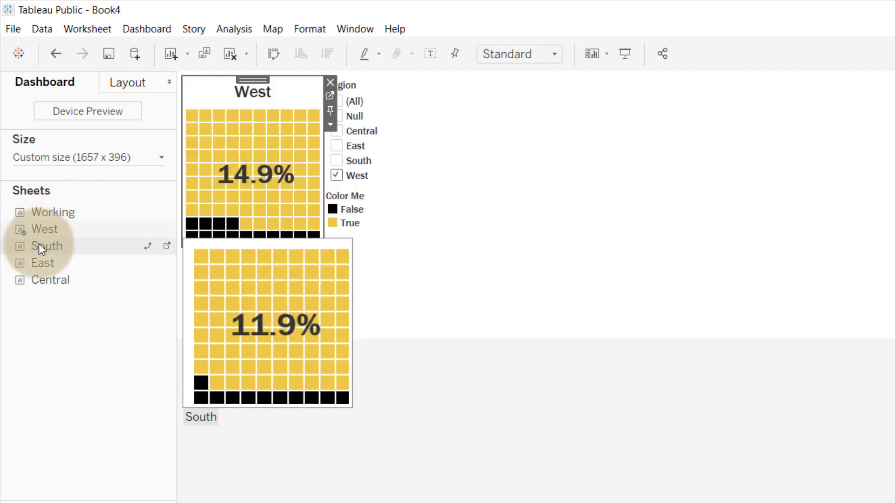
left_click(419, 136)
left_click_drag(420, 135, 325, 144)
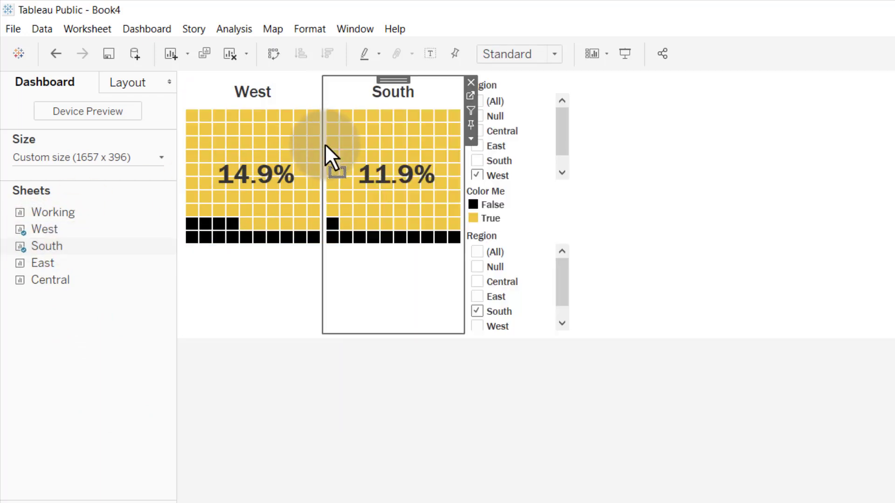
mouse_move(68, 266)
left_click_drag(69, 265, 463, 160)
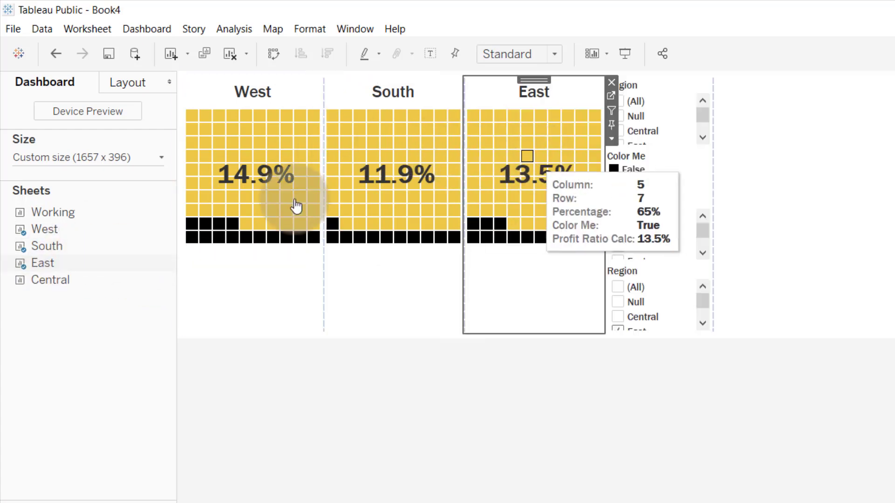
left_click_drag(40, 280, 603, 153)
Step: Remove the four Region filter cards and the Color Me legend from the Waffleboard dashboard
left_click(816, 87)
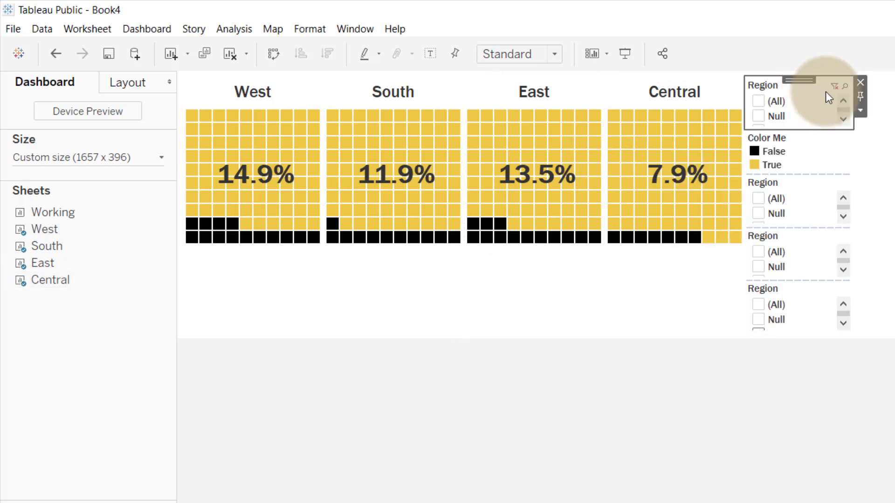
left_click(860, 111)
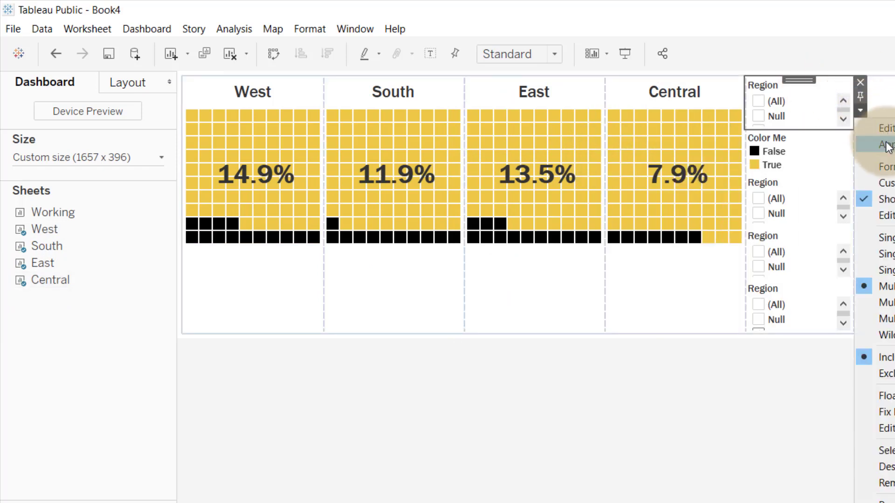
left_click(852, 84)
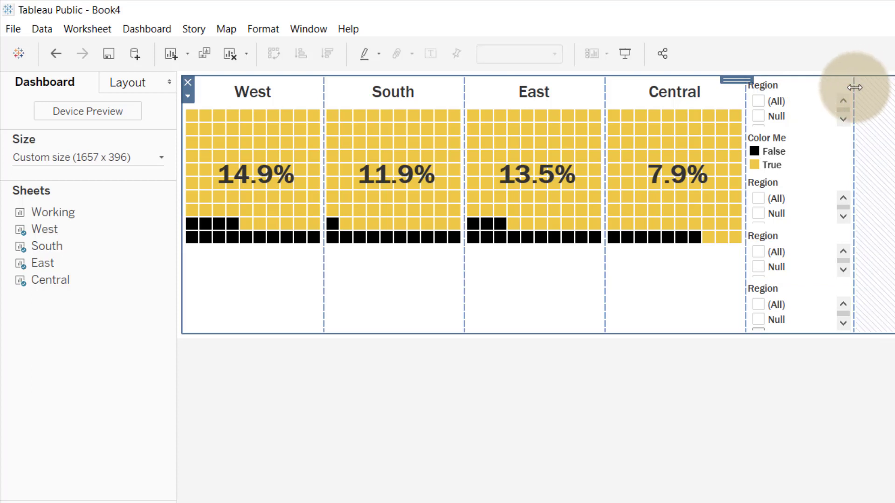
left_click(861, 81)
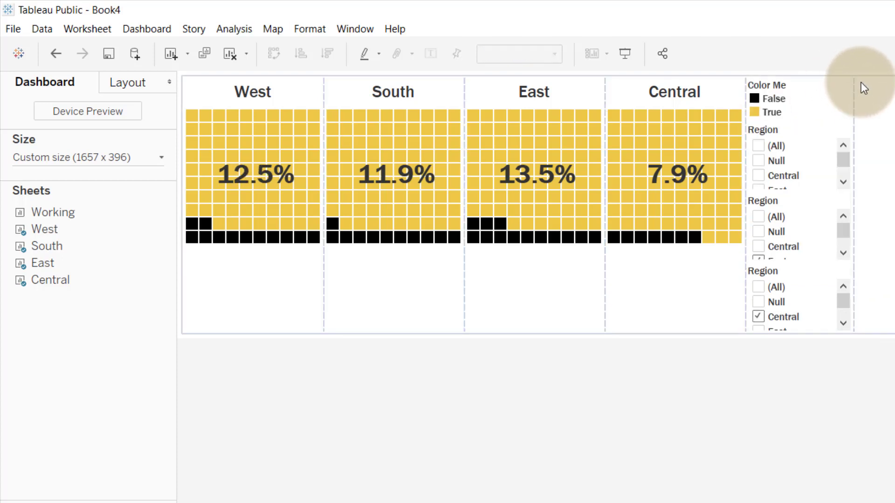
left_click(834, 88)
left_click(860, 82)
left_click(816, 92)
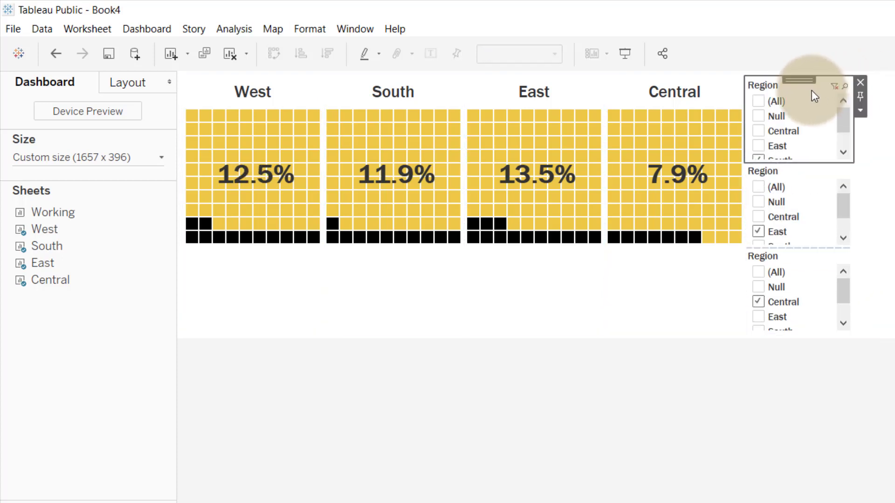
left_click(859, 81)
left_click(812, 93)
left_click(859, 85)
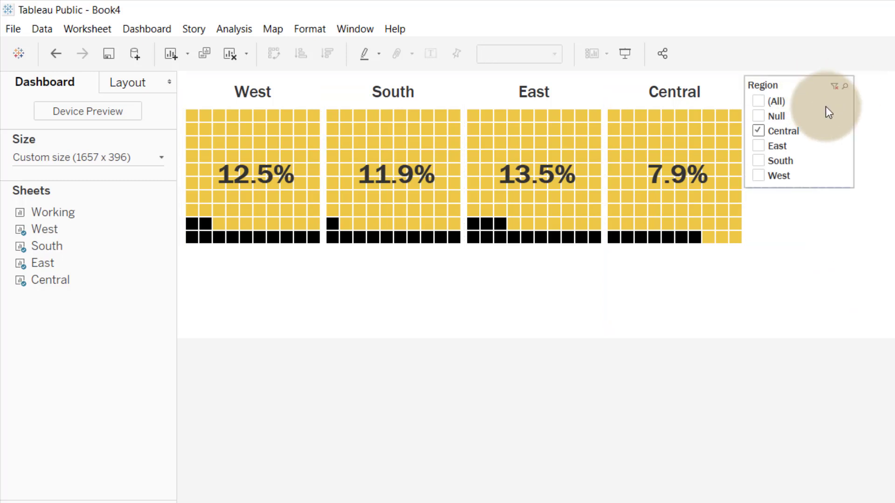
left_click(826, 106)
left_click(860, 82)
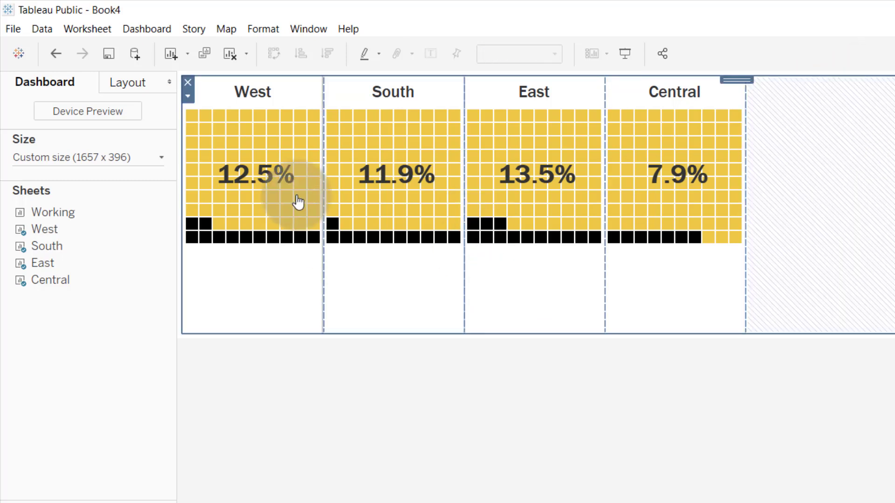
Step: Add a Category filter from Sample - Superstore to the West sheet, keeping Furniture, Office Supplies and Technology
mouse_move(441, 242)
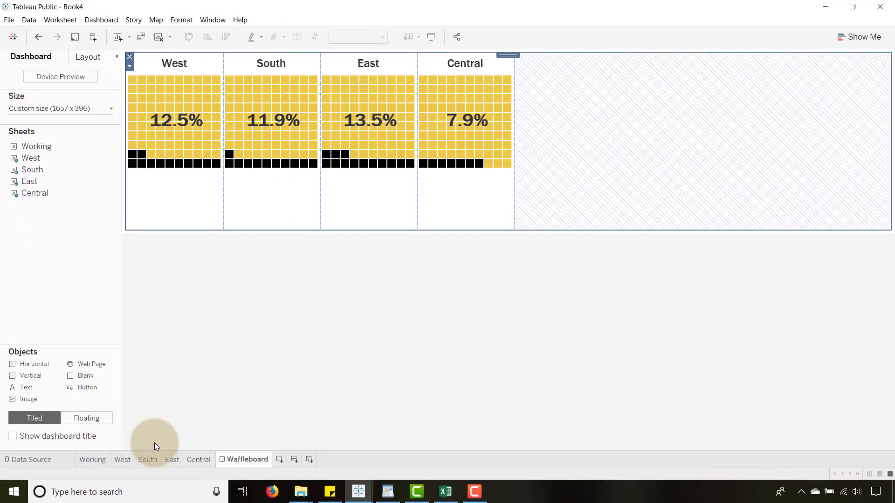
left_click(116, 460)
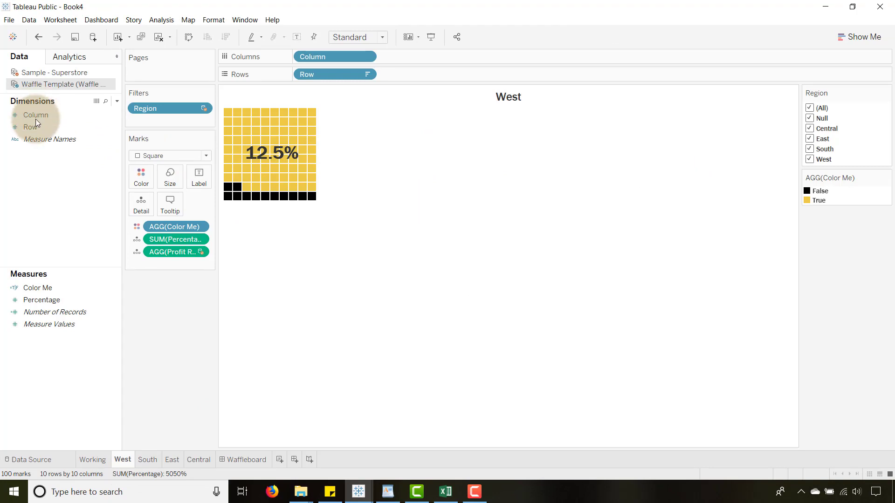
left_click(47, 74)
left_click_drag(45, 116, 157, 122)
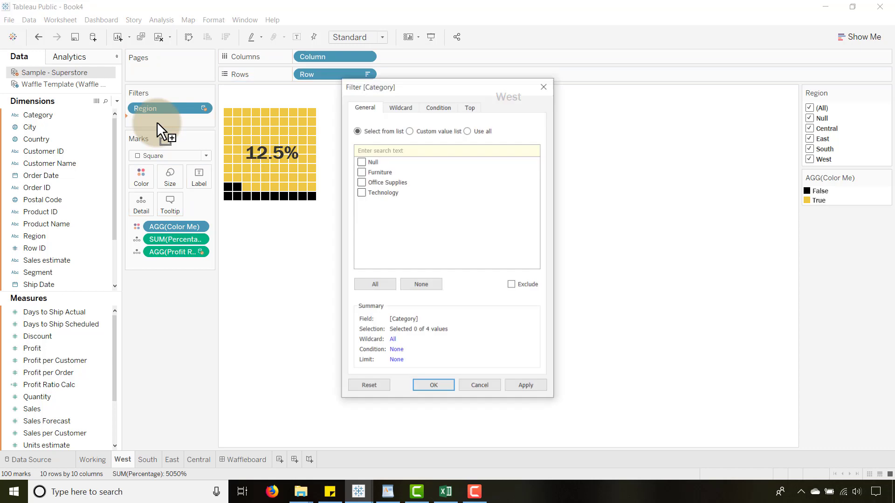
left_click(361, 172)
left_click(360, 182)
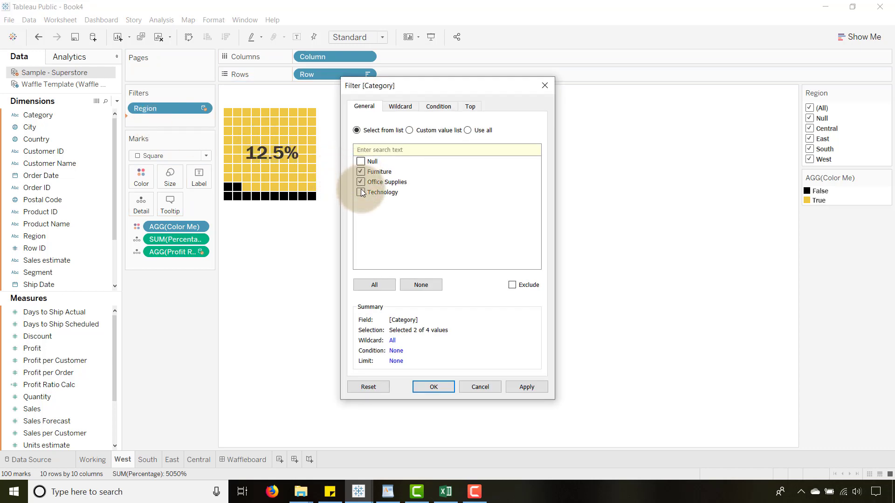
left_click(444, 387)
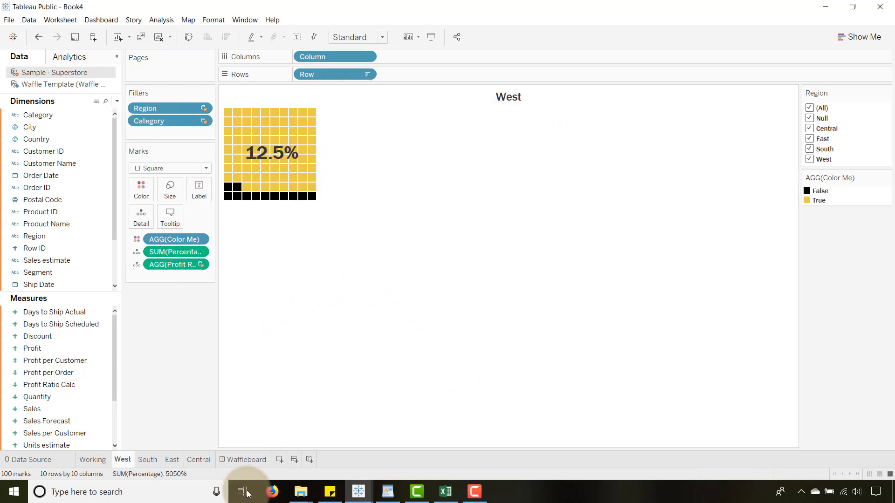
Step: Show the West sheet's Category (Sample - Superstore) filter on the Waffleboard dashboard
left_click(242, 459)
left_click(200, 65)
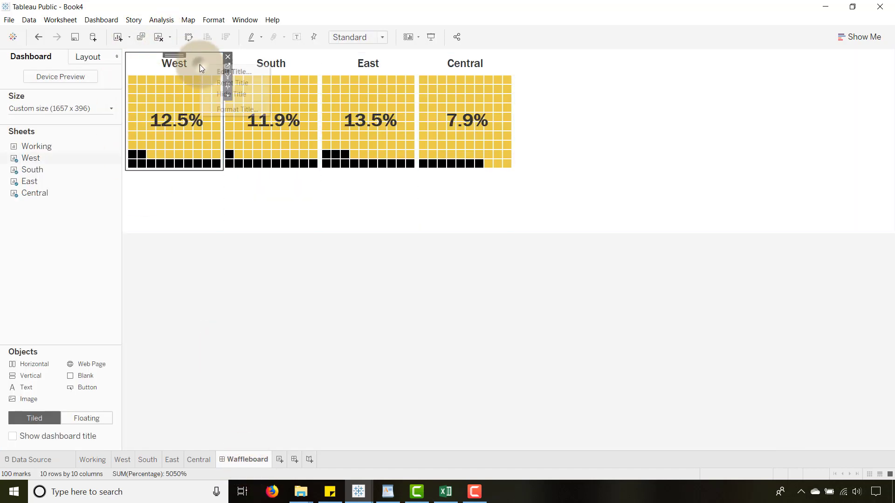
right_click(199, 65)
left_click(145, 68)
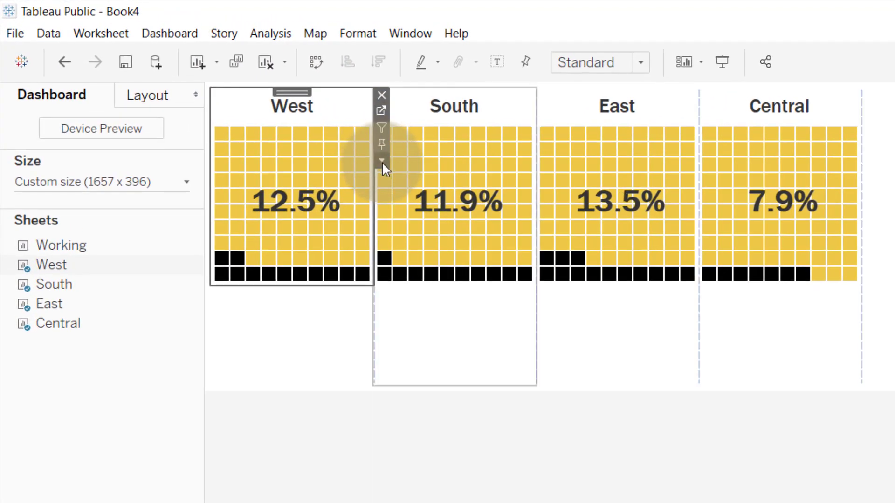
left_click(340, 143)
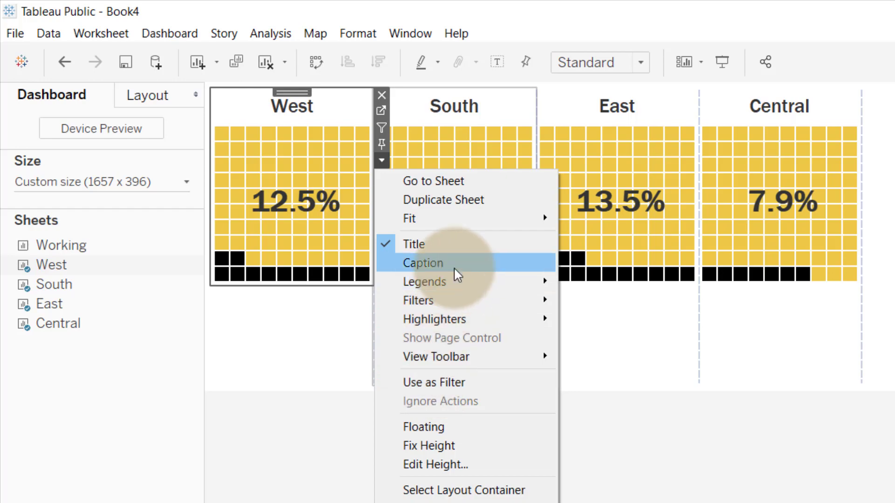
mouse_move(526, 309)
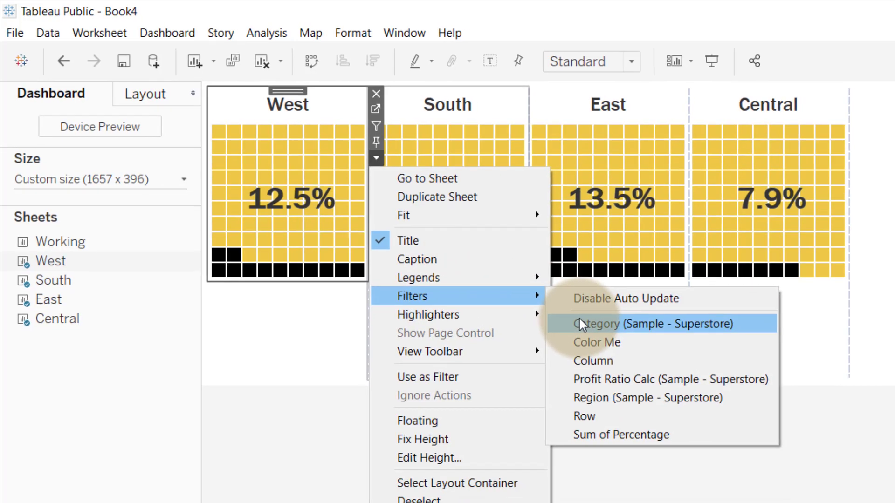
left_click(585, 328)
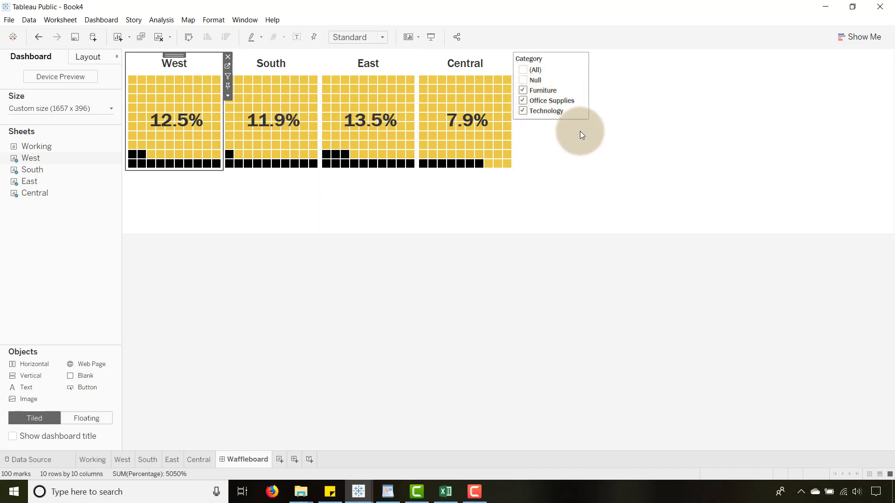
Step: Apply the dashboard's Category filter to all worksheets using this data source
left_click(580, 102)
left_click(593, 76)
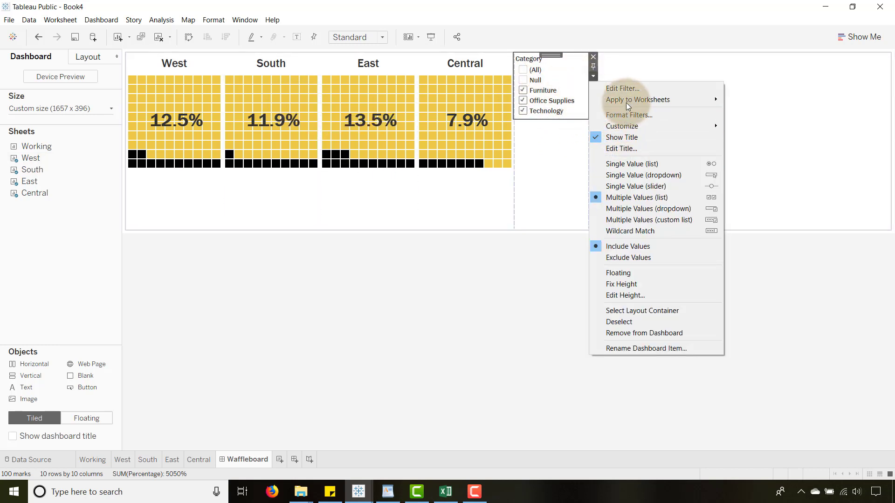
mouse_move(626, 102)
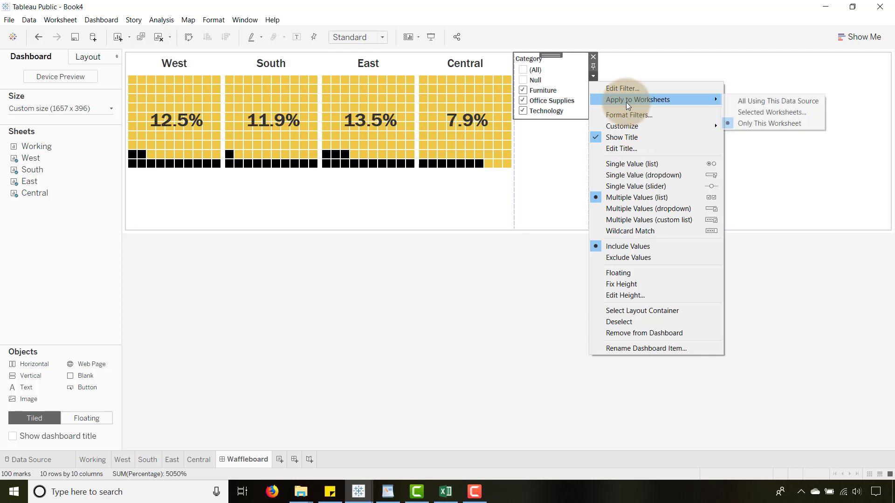
left_click(753, 104)
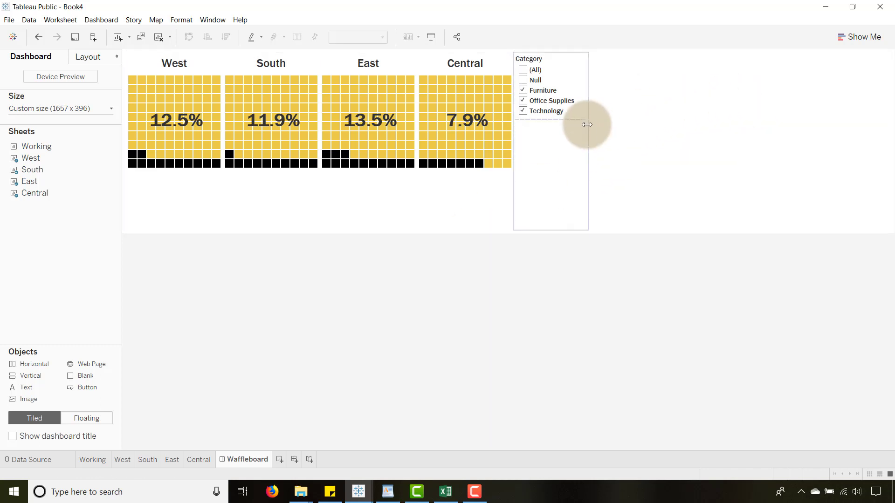
Step: Test the Category filter by excluding Furniture and Office Supplies, toggling Technology off and on, and compare the four waffle charts
left_click(523, 91)
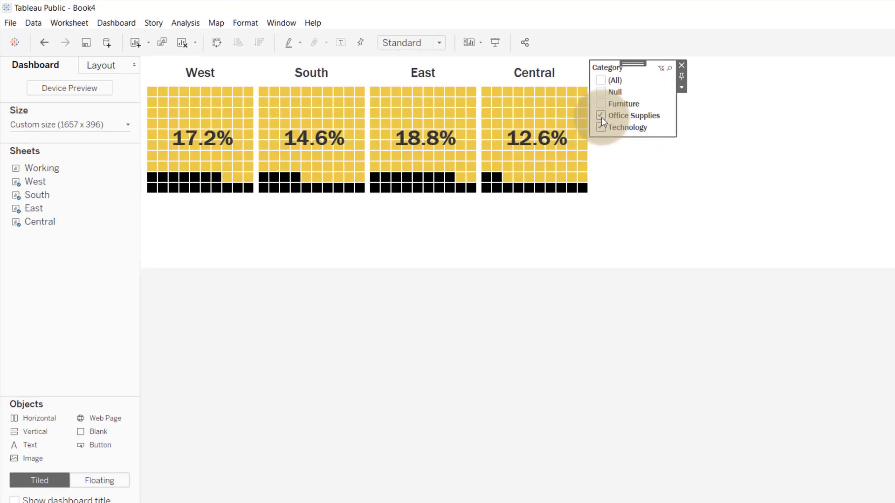
left_click(528, 99)
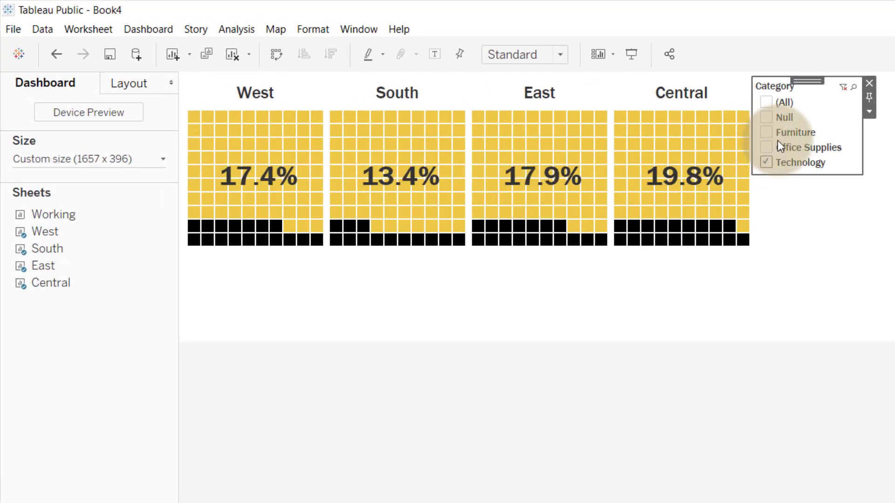
left_click(768, 164)
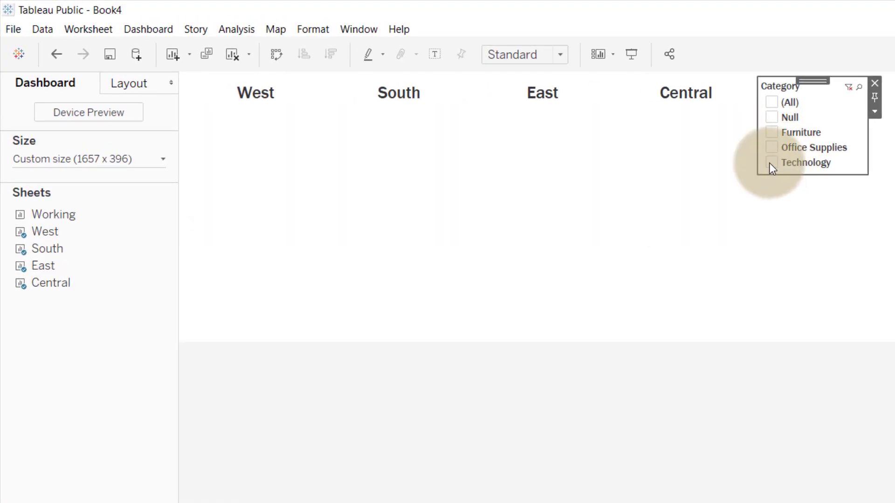
left_click(769, 163)
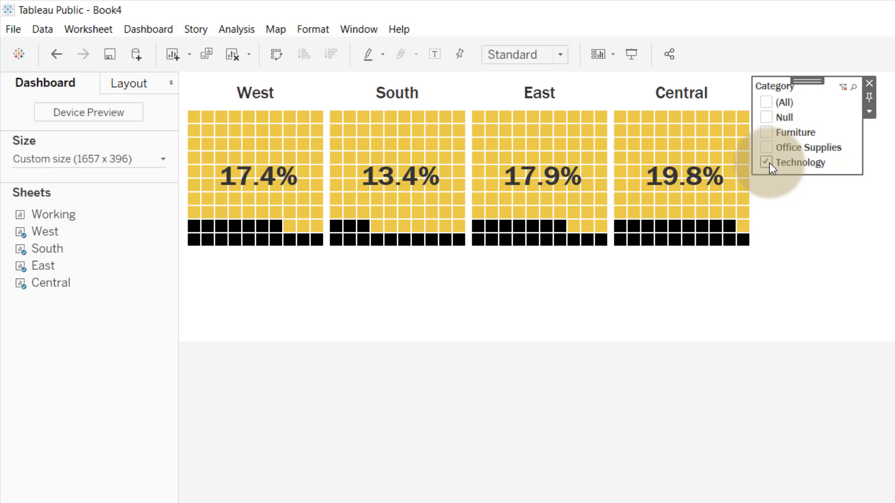
mouse_move(270, 178)
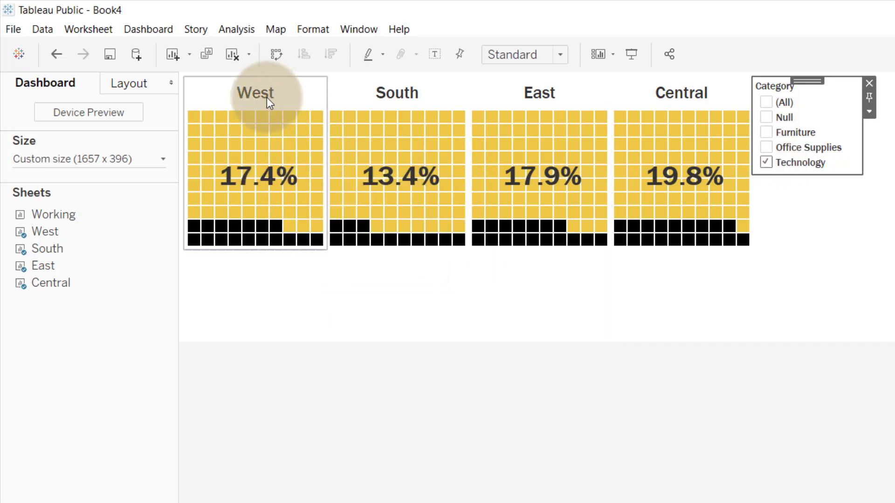
Step: Test the Category filter with Office Supplies alone and Furniture alone, and reselect Furniture, Office Supplies and Technology
left_click(766, 162)
left_click(771, 148)
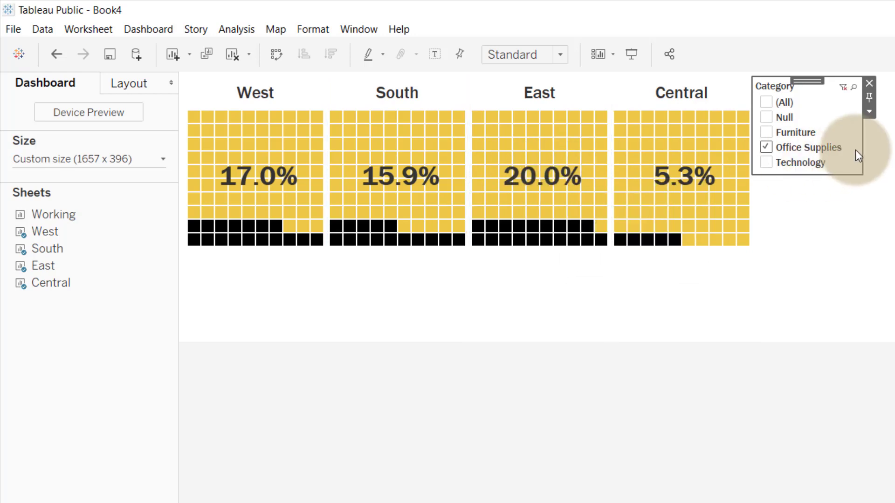
left_click(768, 148)
left_click(769, 132)
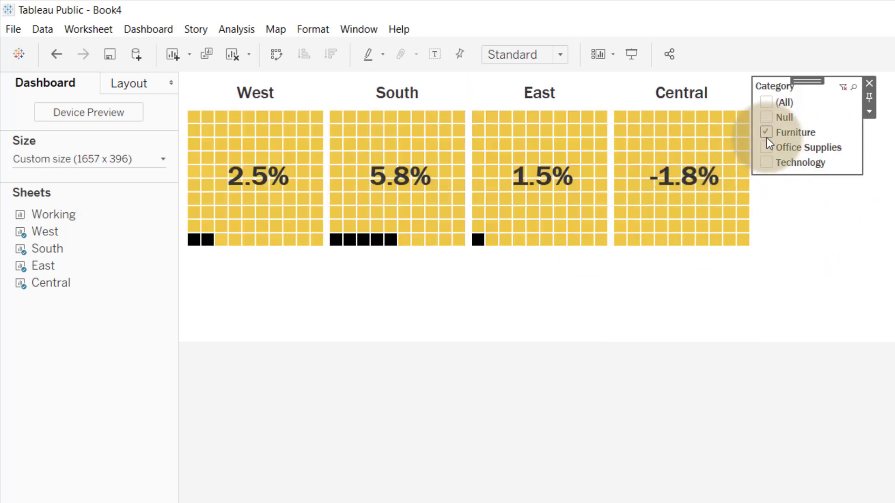
left_click(771, 155)
left_click(764, 162)
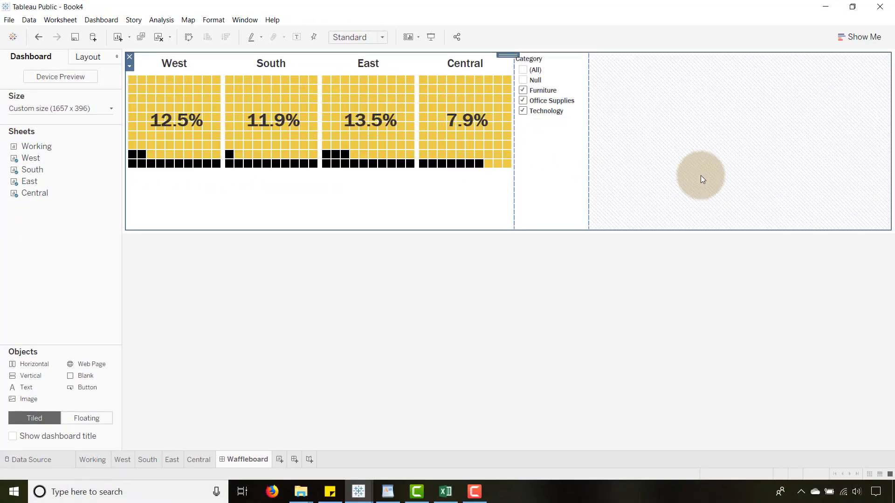
Step: Switch to the Waffle Chart workbook in Tableau Public to view the finished Waffle Chart Dashboard
mouse_move(358, 492)
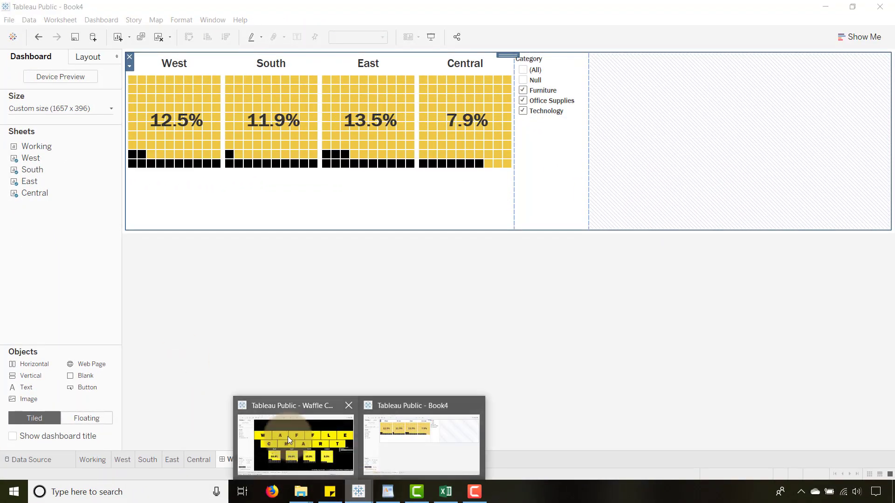
left_click(331, 428)
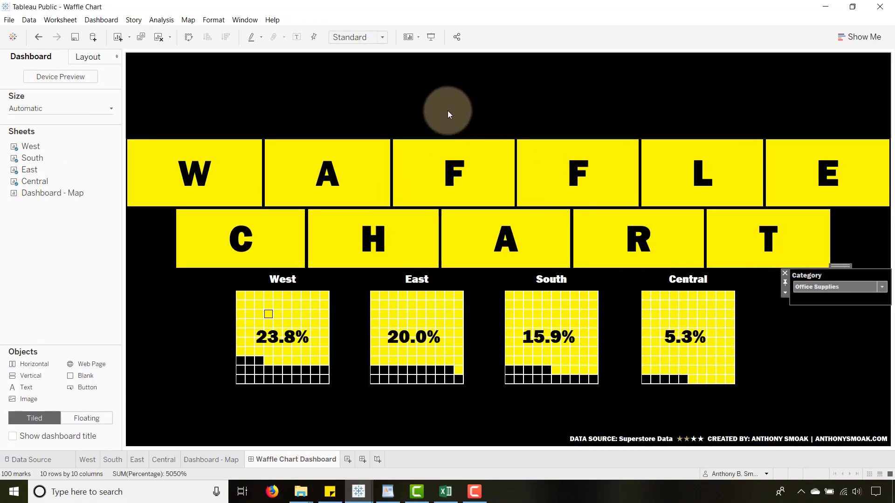